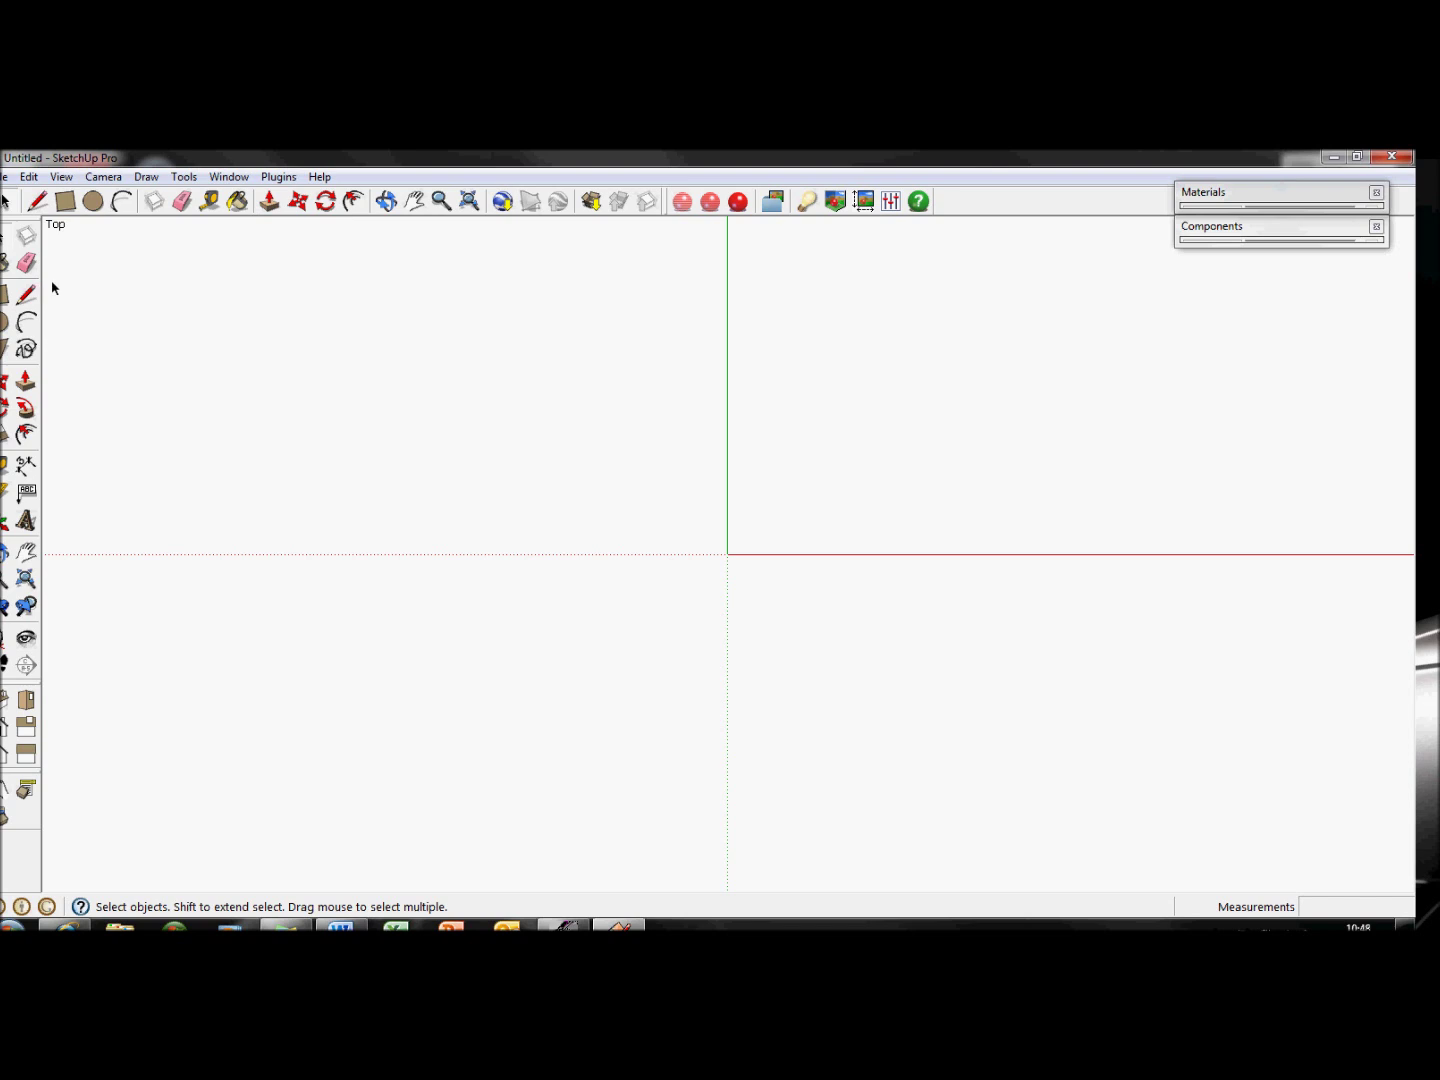
# Tilt the empty top view so the blue vertical axis shows as a diagonal from the origin
pyautogui.moveTo(455, 381); pyautogui.dragTo(572, 437, button='middle')
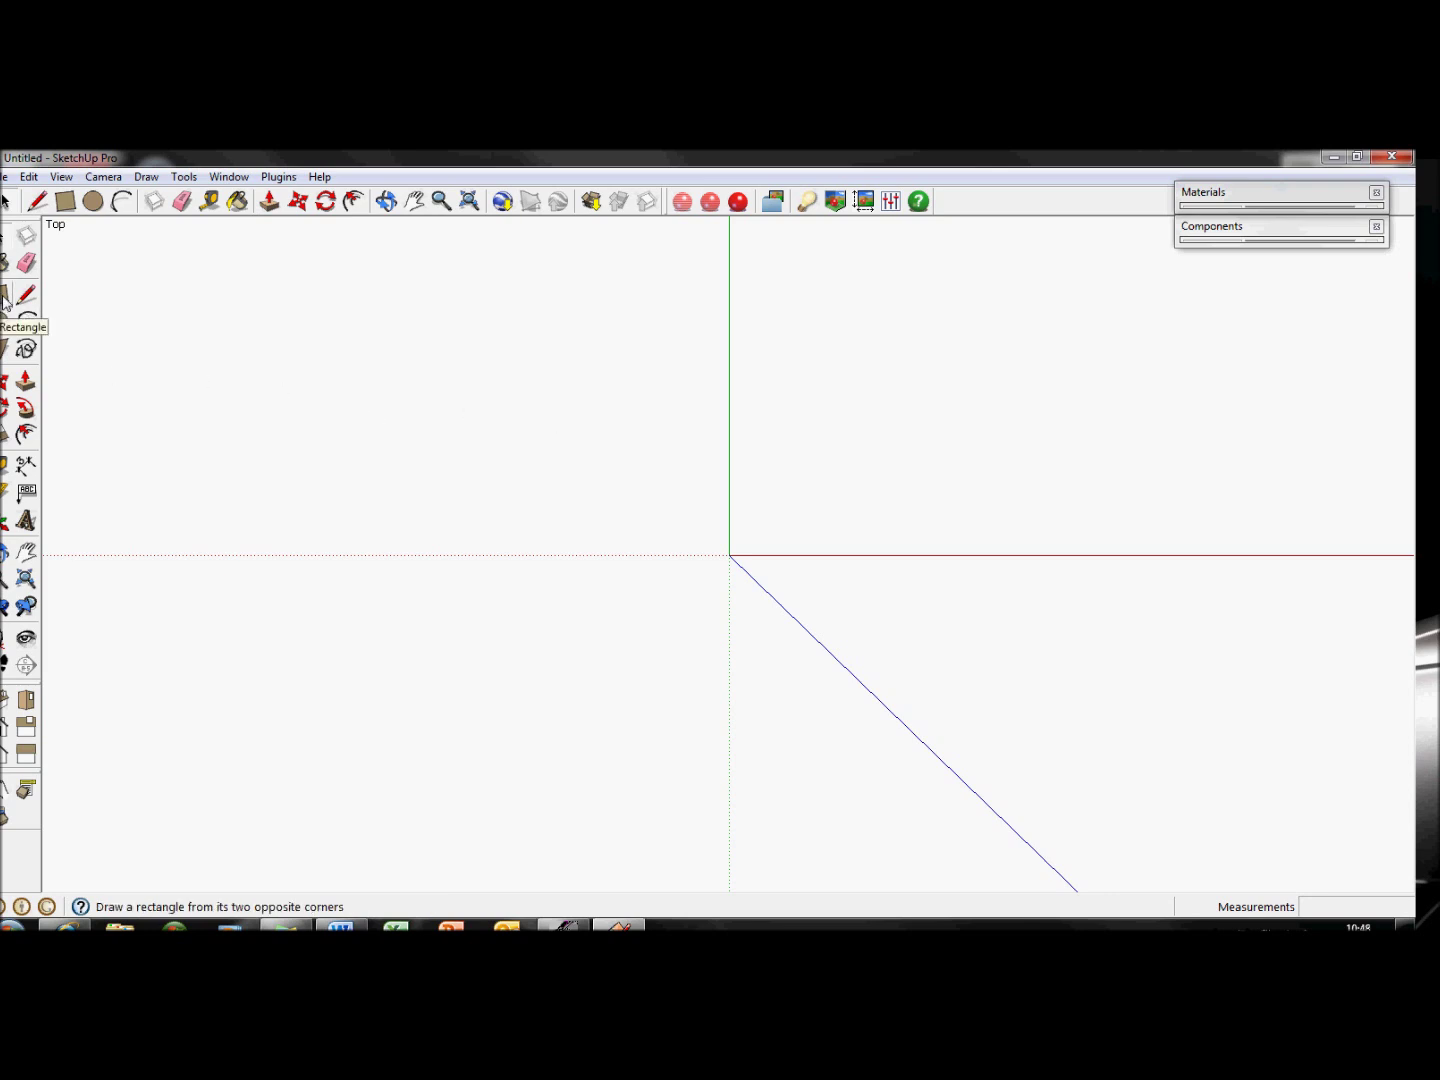
# Draw a rectangular floor face about 13.528 m by 6.069 m over the origin
pyautogui.press('r')
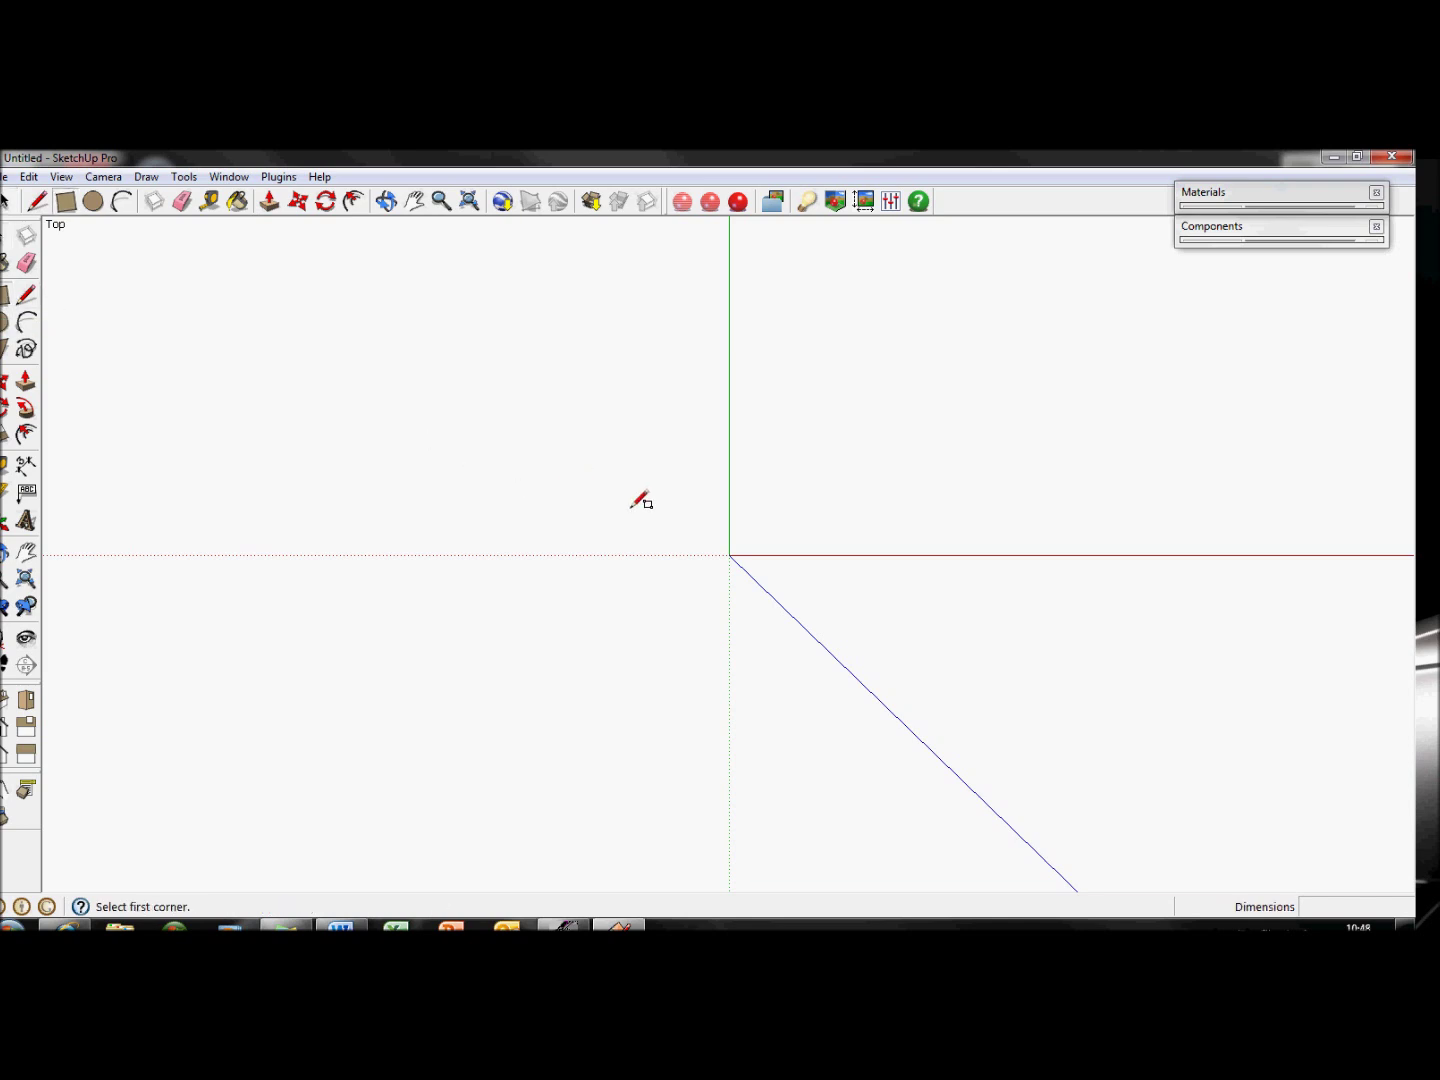
pyautogui.click(499, 455)
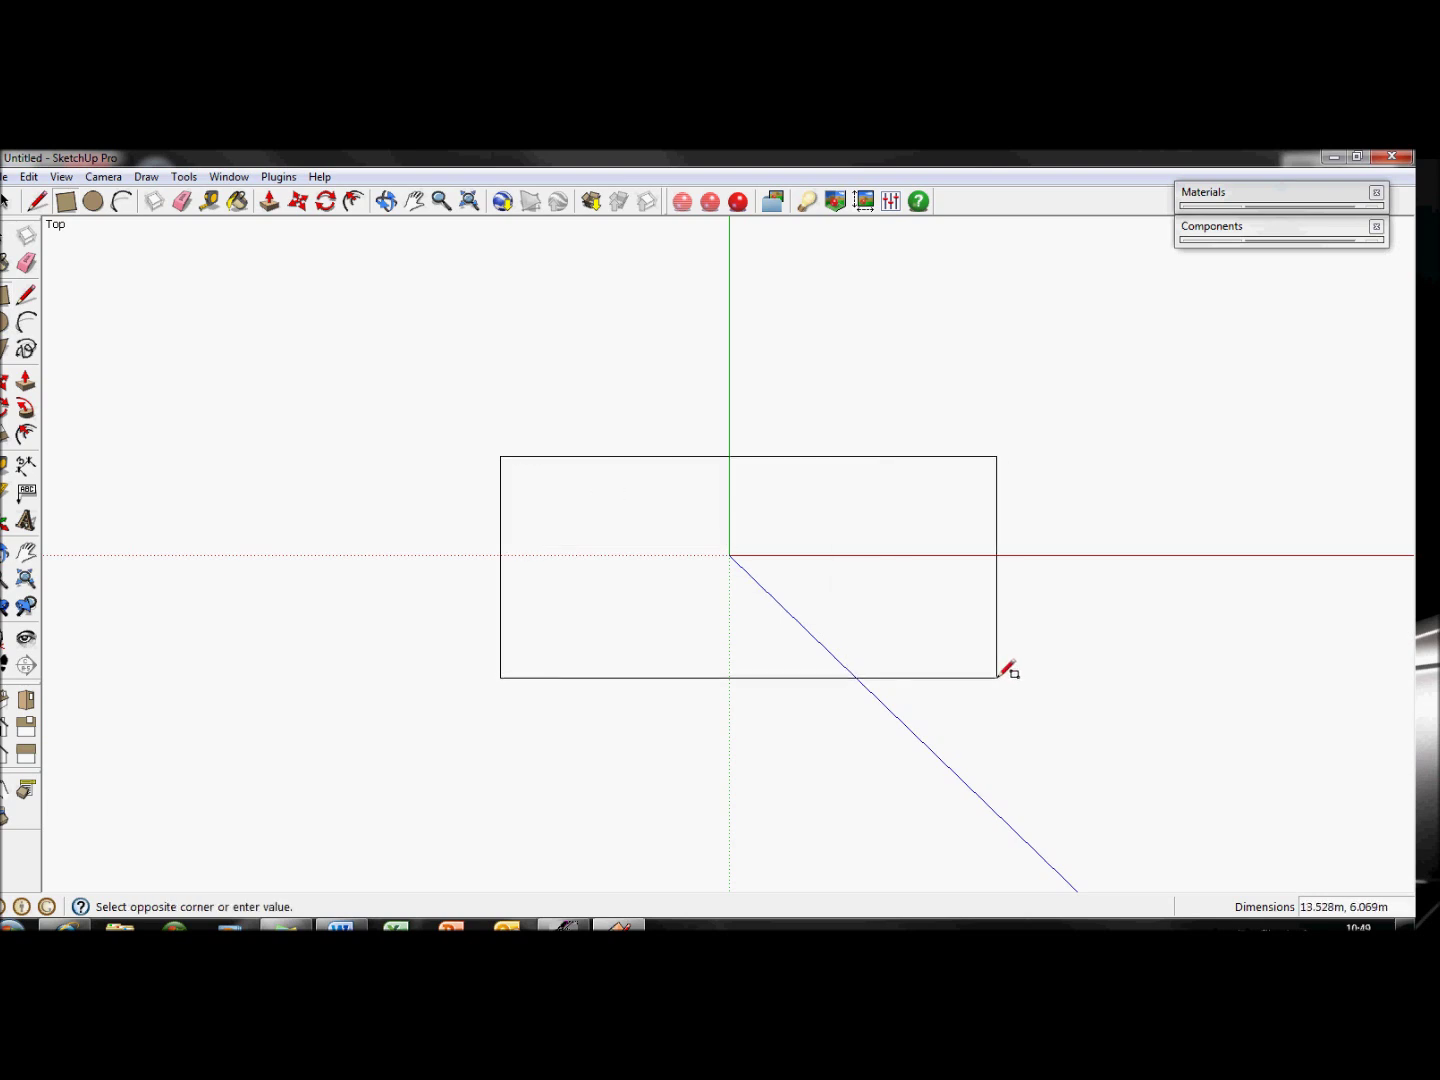
pyautogui.click(997, 677)
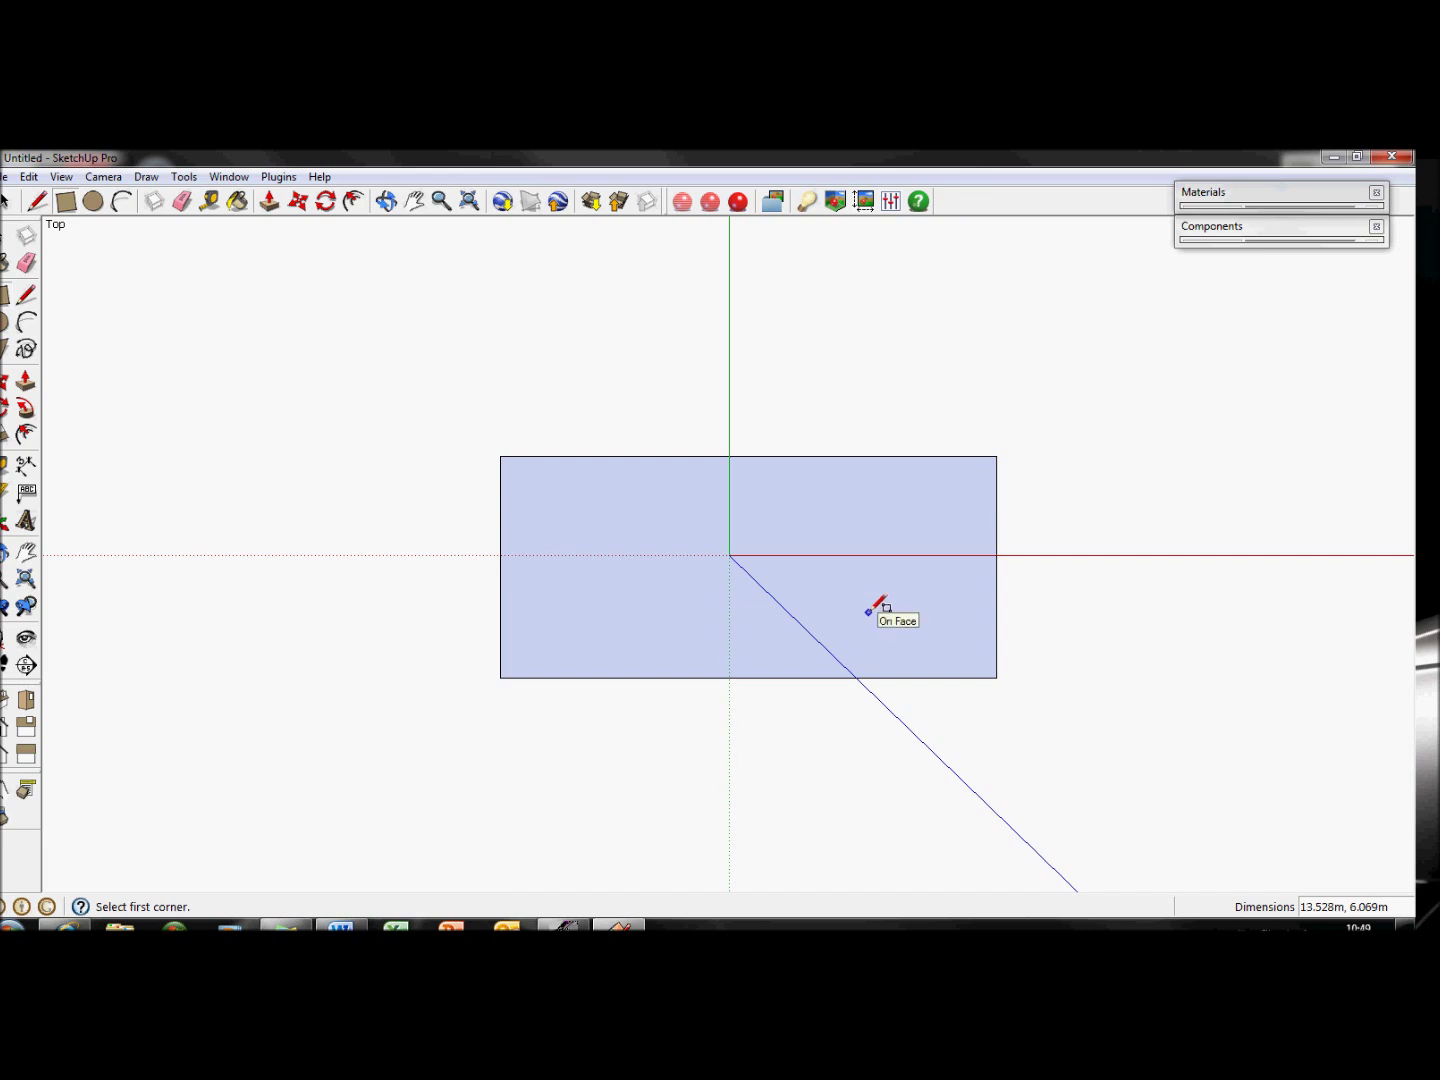
# Offset the rectangle's edges 0.1 m inward to outline the wall thickness, framing the whole rectangle
pyautogui.press('p')
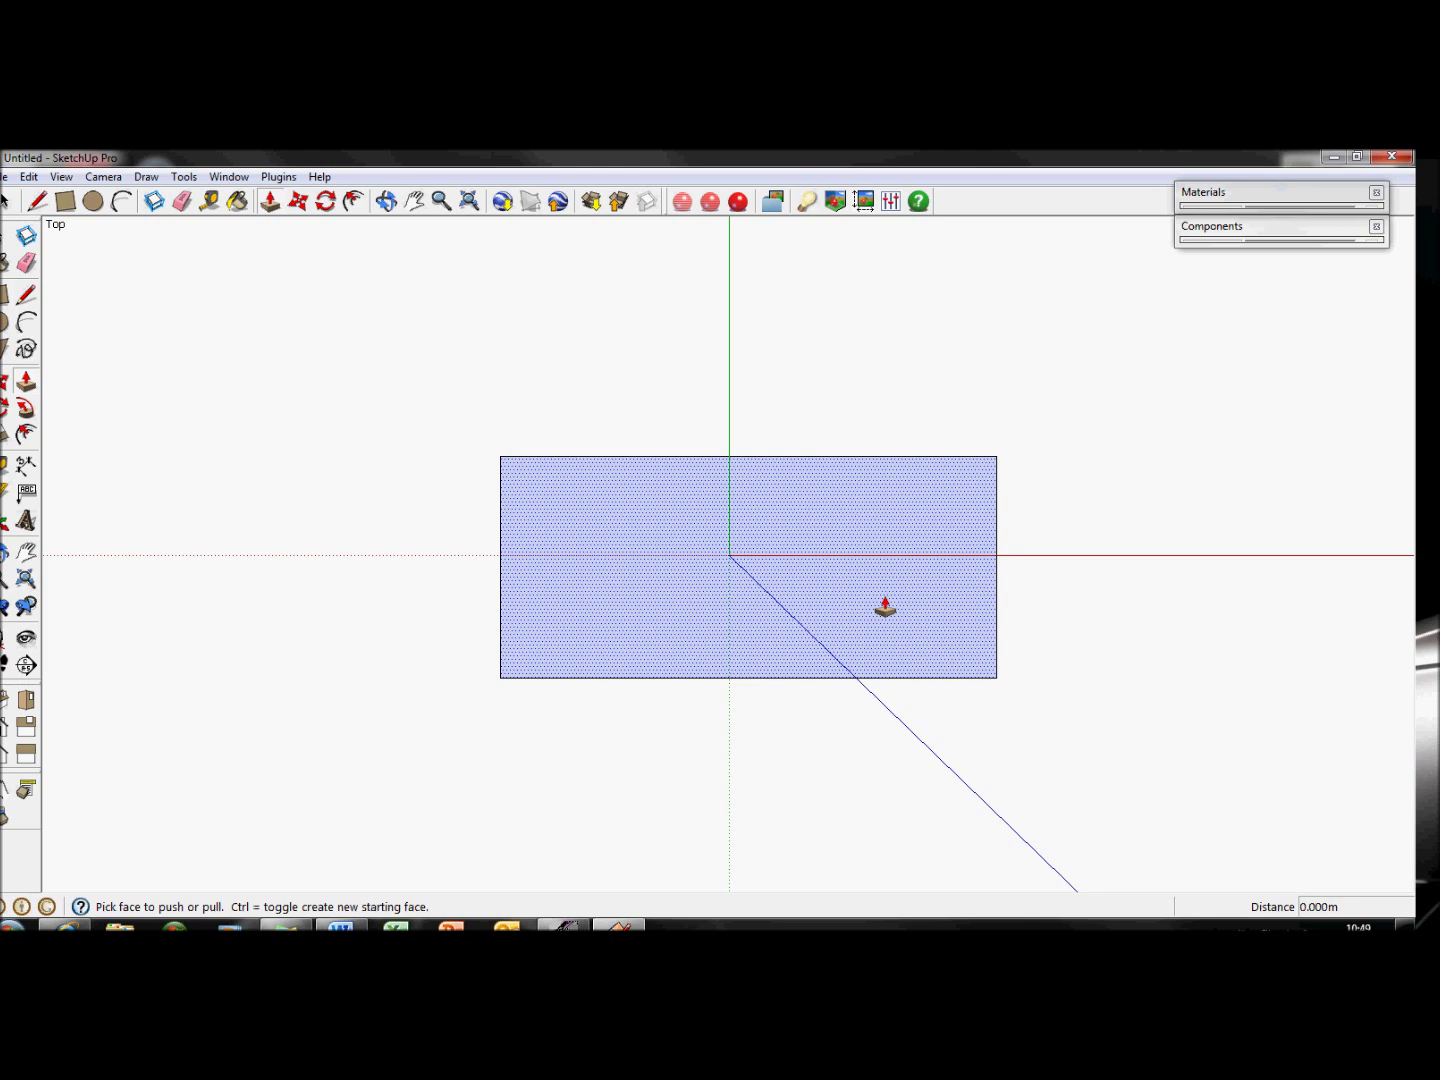
pyautogui.press('f')
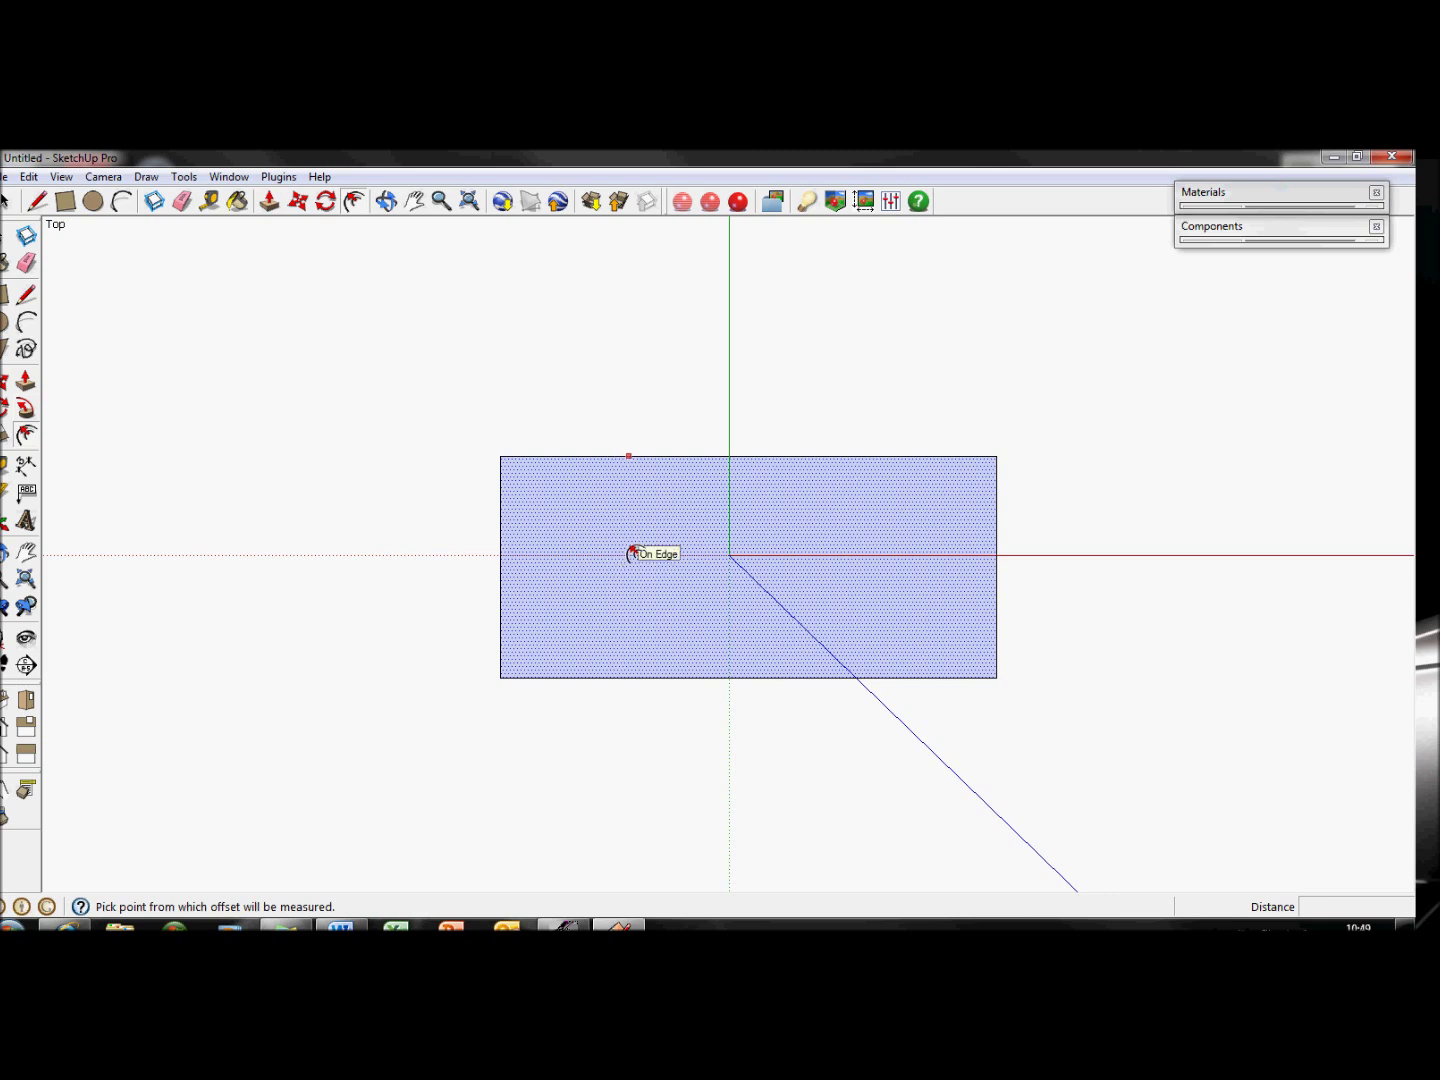
pyautogui.click(636, 551)
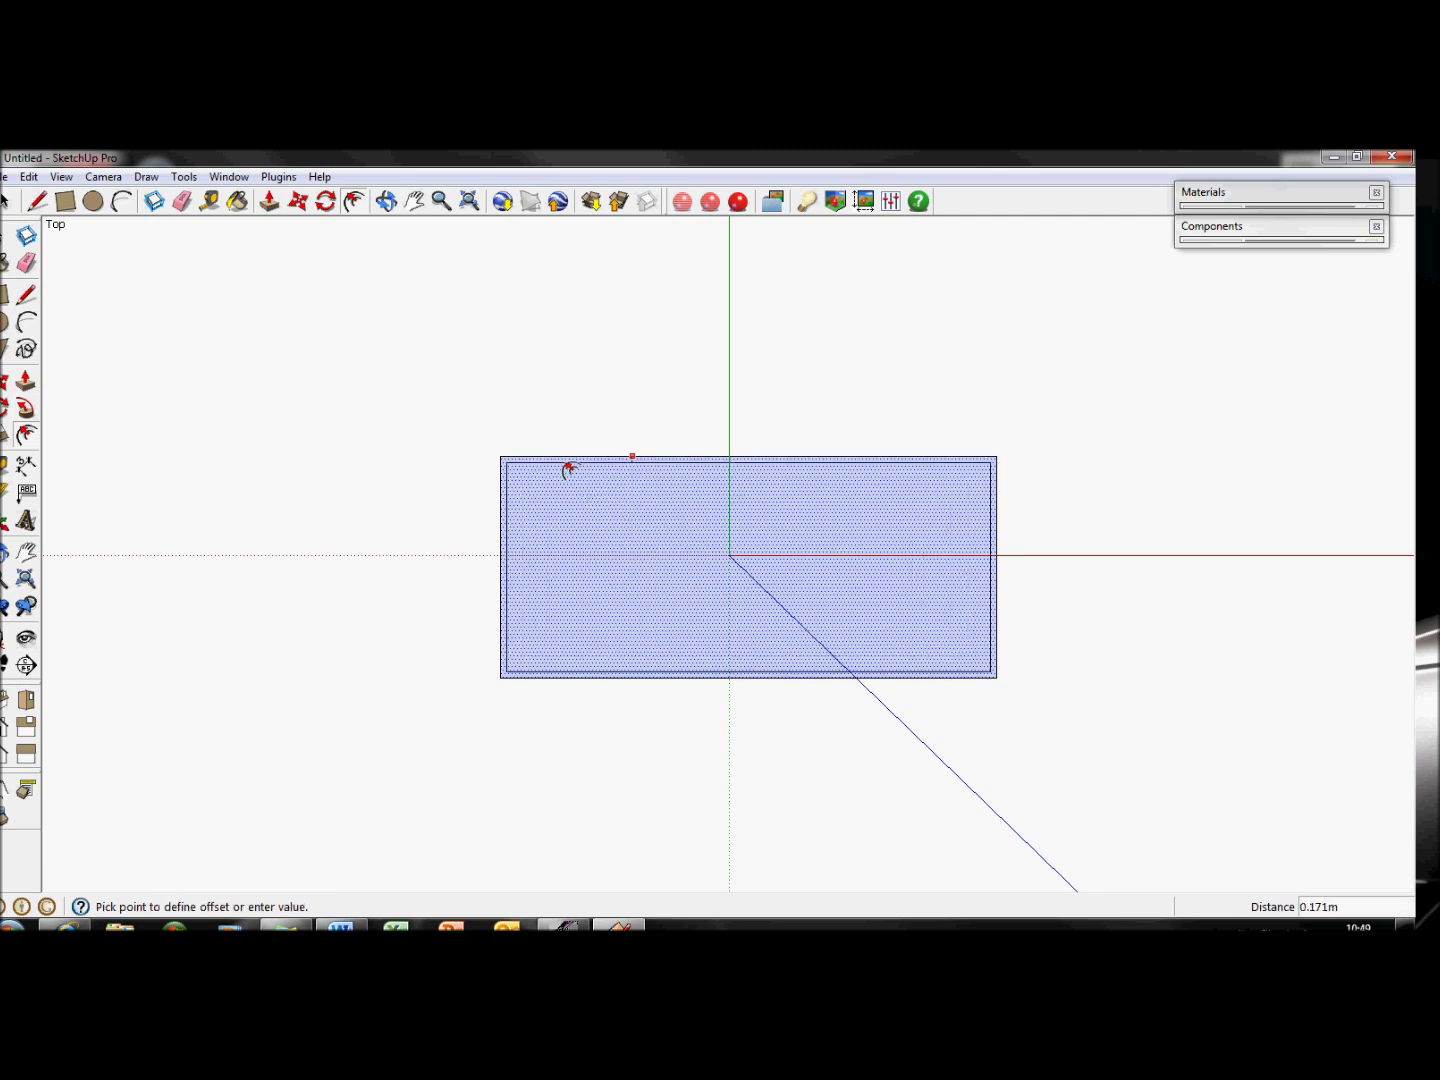
pyautogui.write('.1')
pyautogui.press('Return')
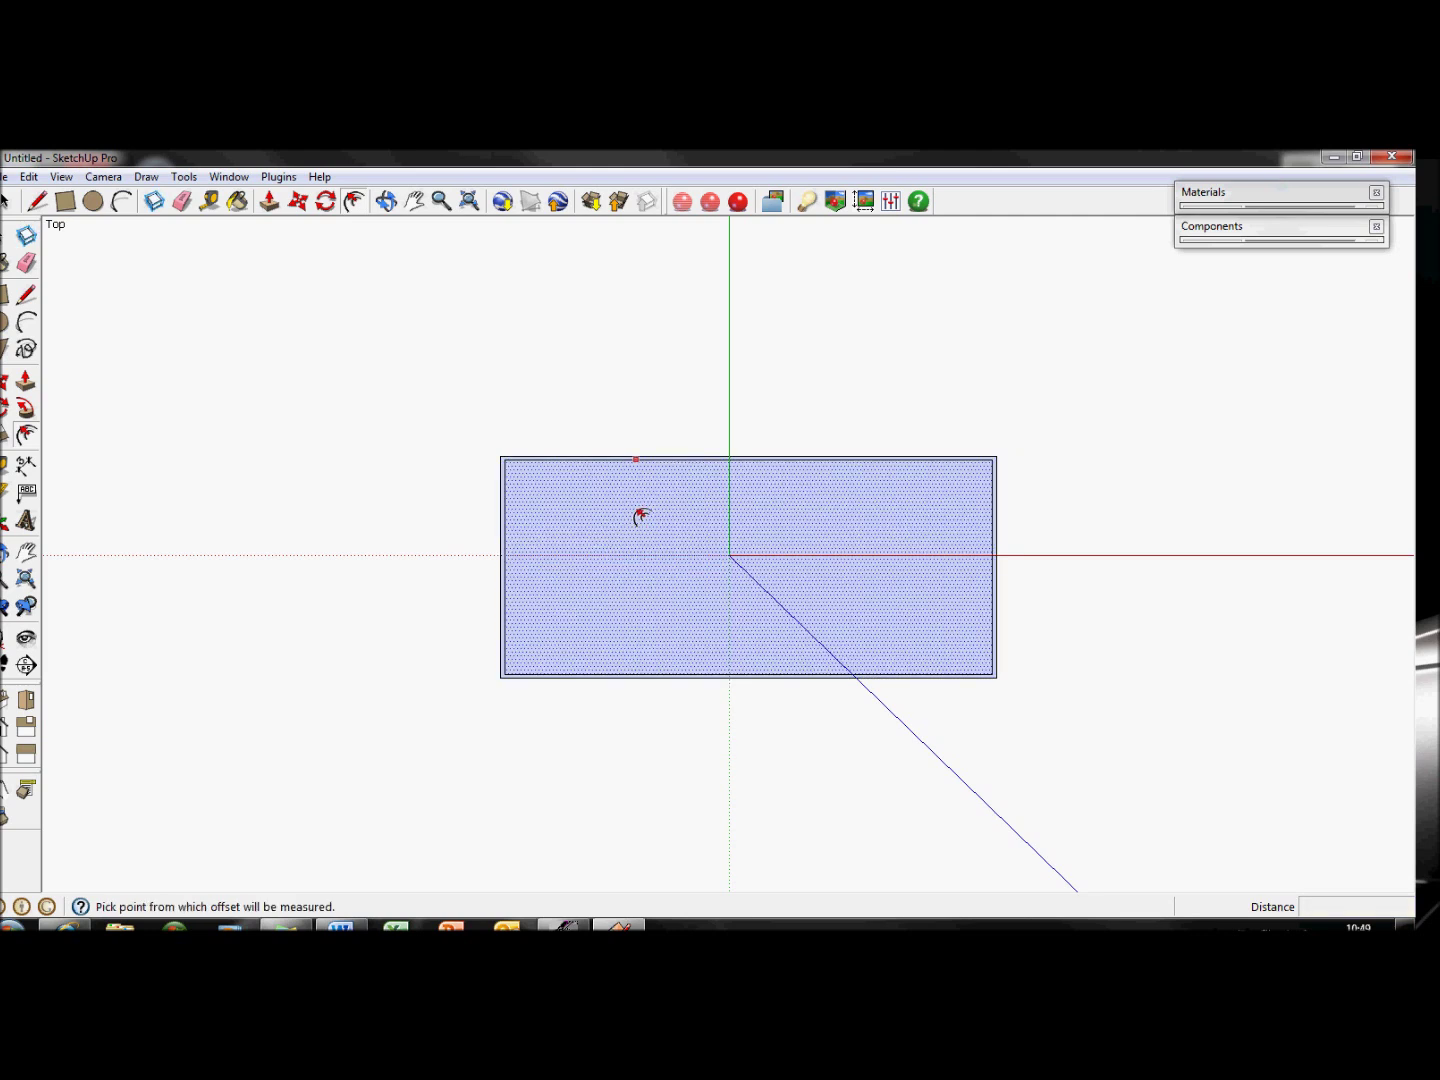
pyautogui.scroll(2, 683, 555)
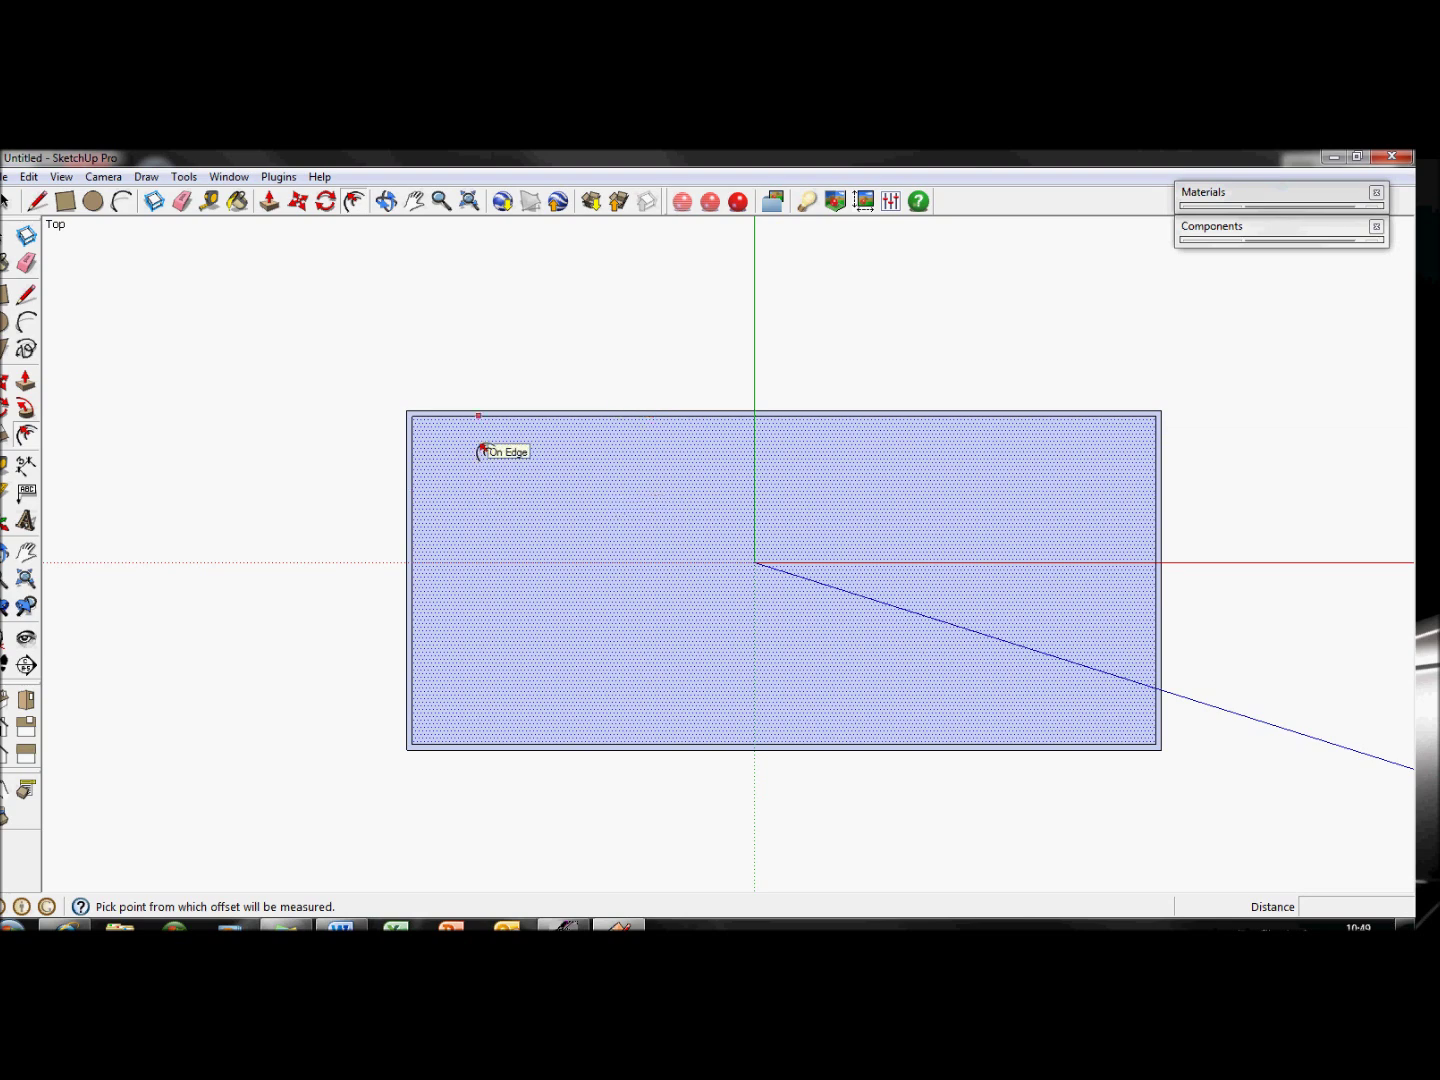
pyautogui.scroll(4, 482, 451)
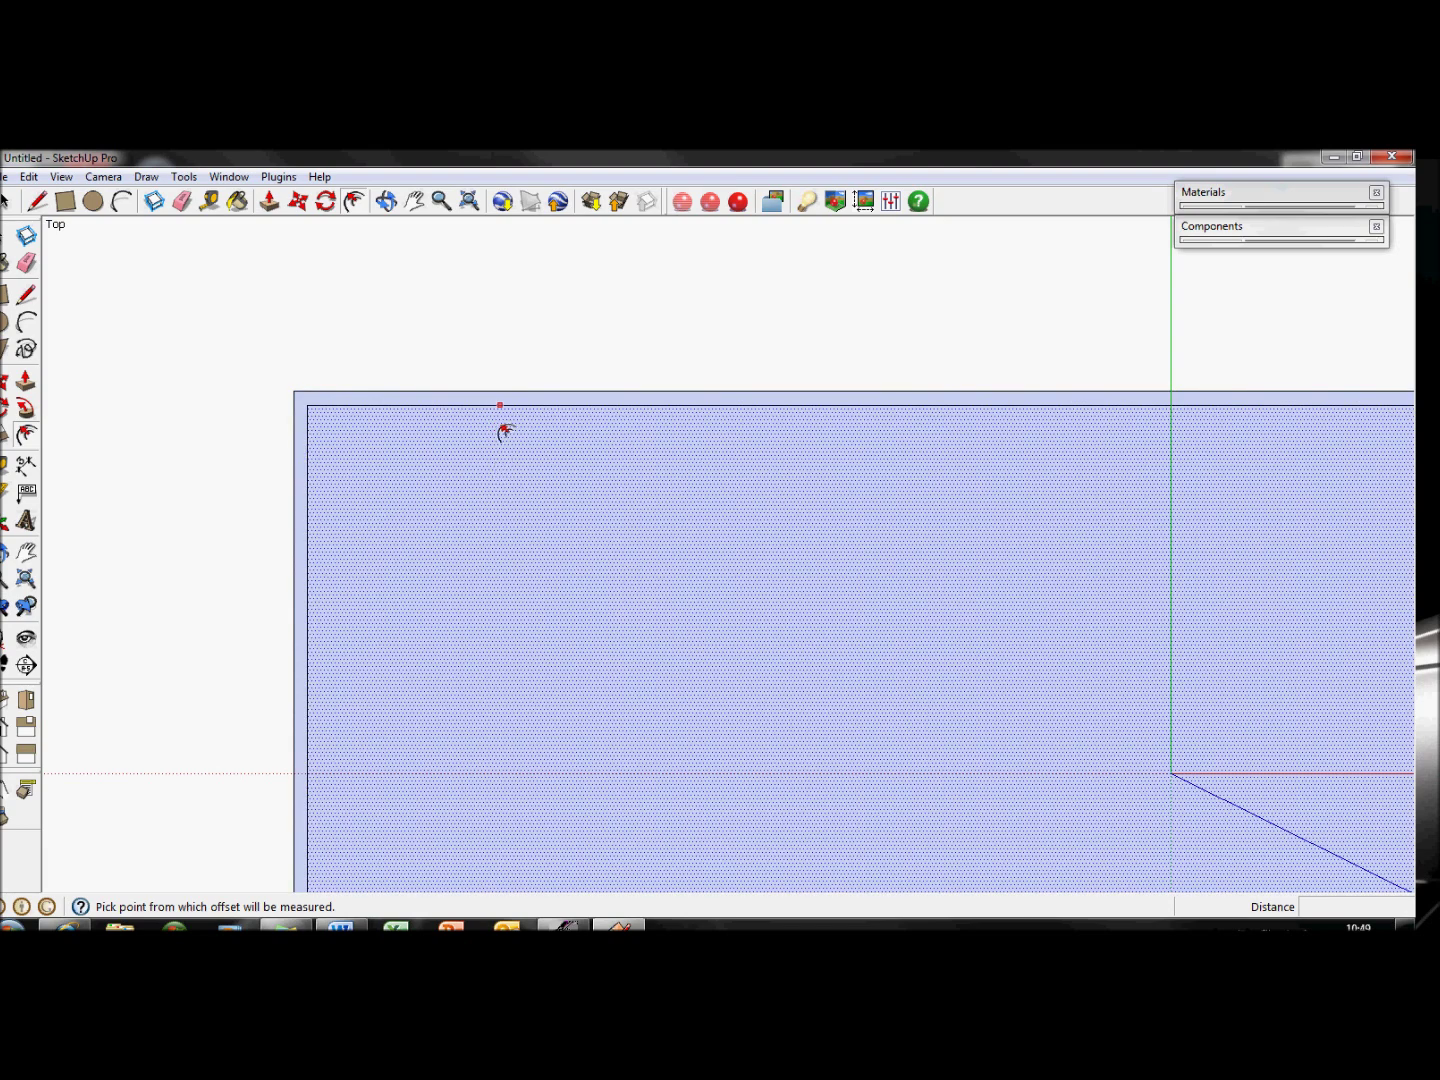
pyautogui.scroll(-3, 585, 585)
pyautogui.keyDown('shift'); pyautogui.moveTo(585, 583); pyautogui.dragTo(494, 454, button='middle'); pyautogui.keyUp('shift')
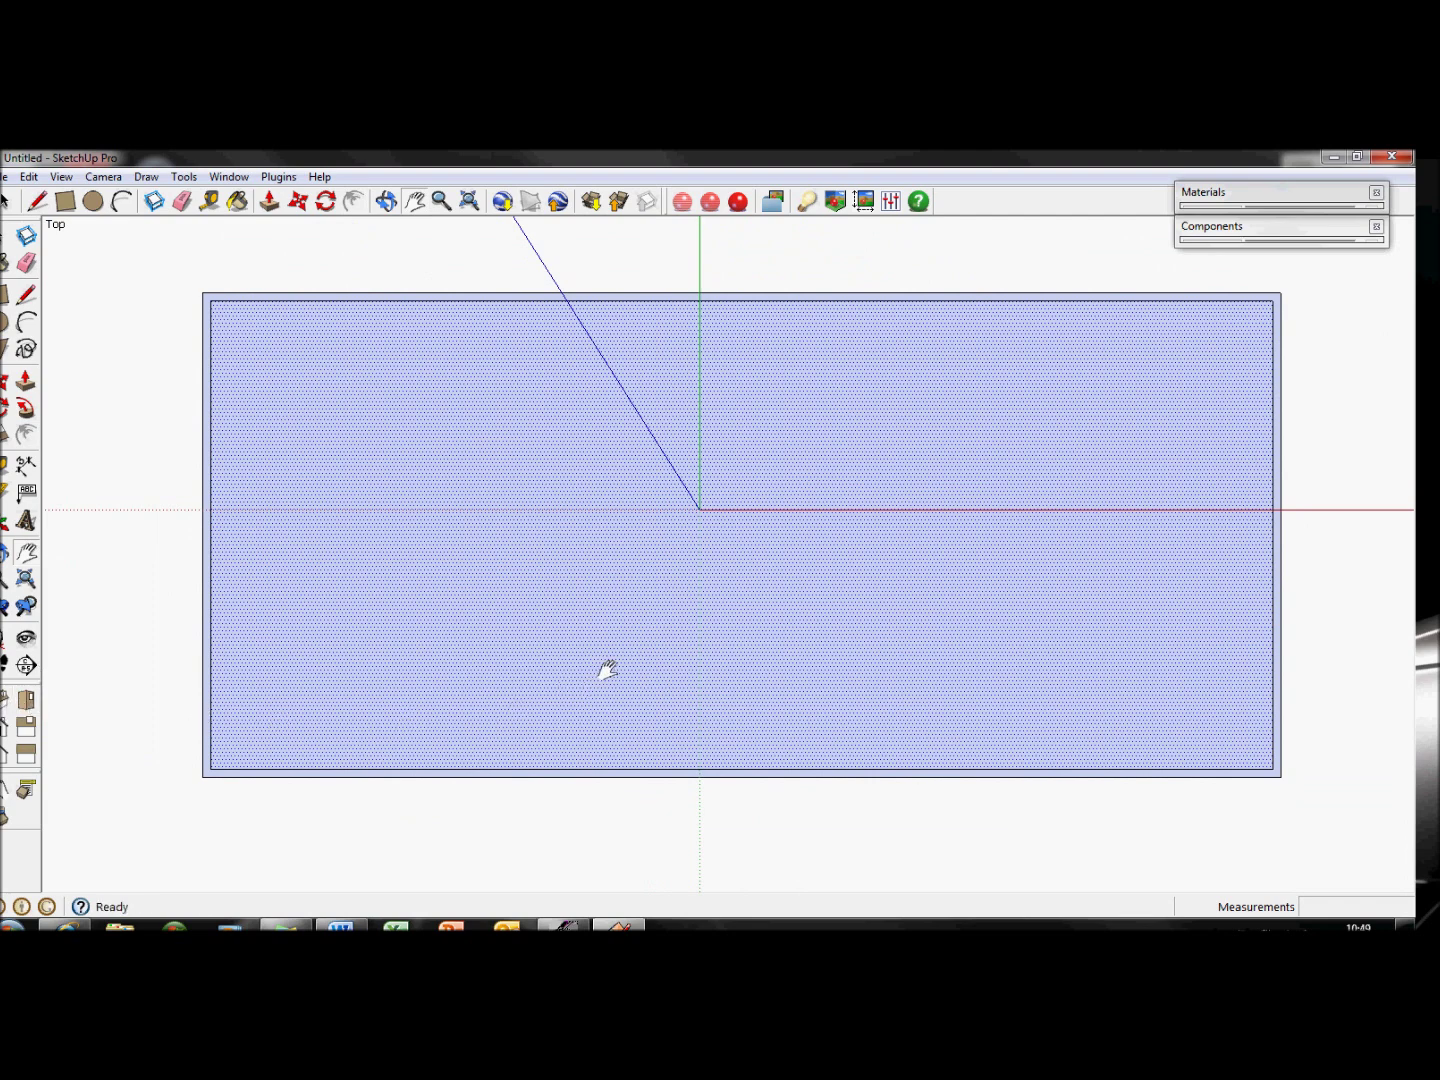
# Push/Pull the thin outer border strip up 2.4 m into walls
pyautogui.press('p')
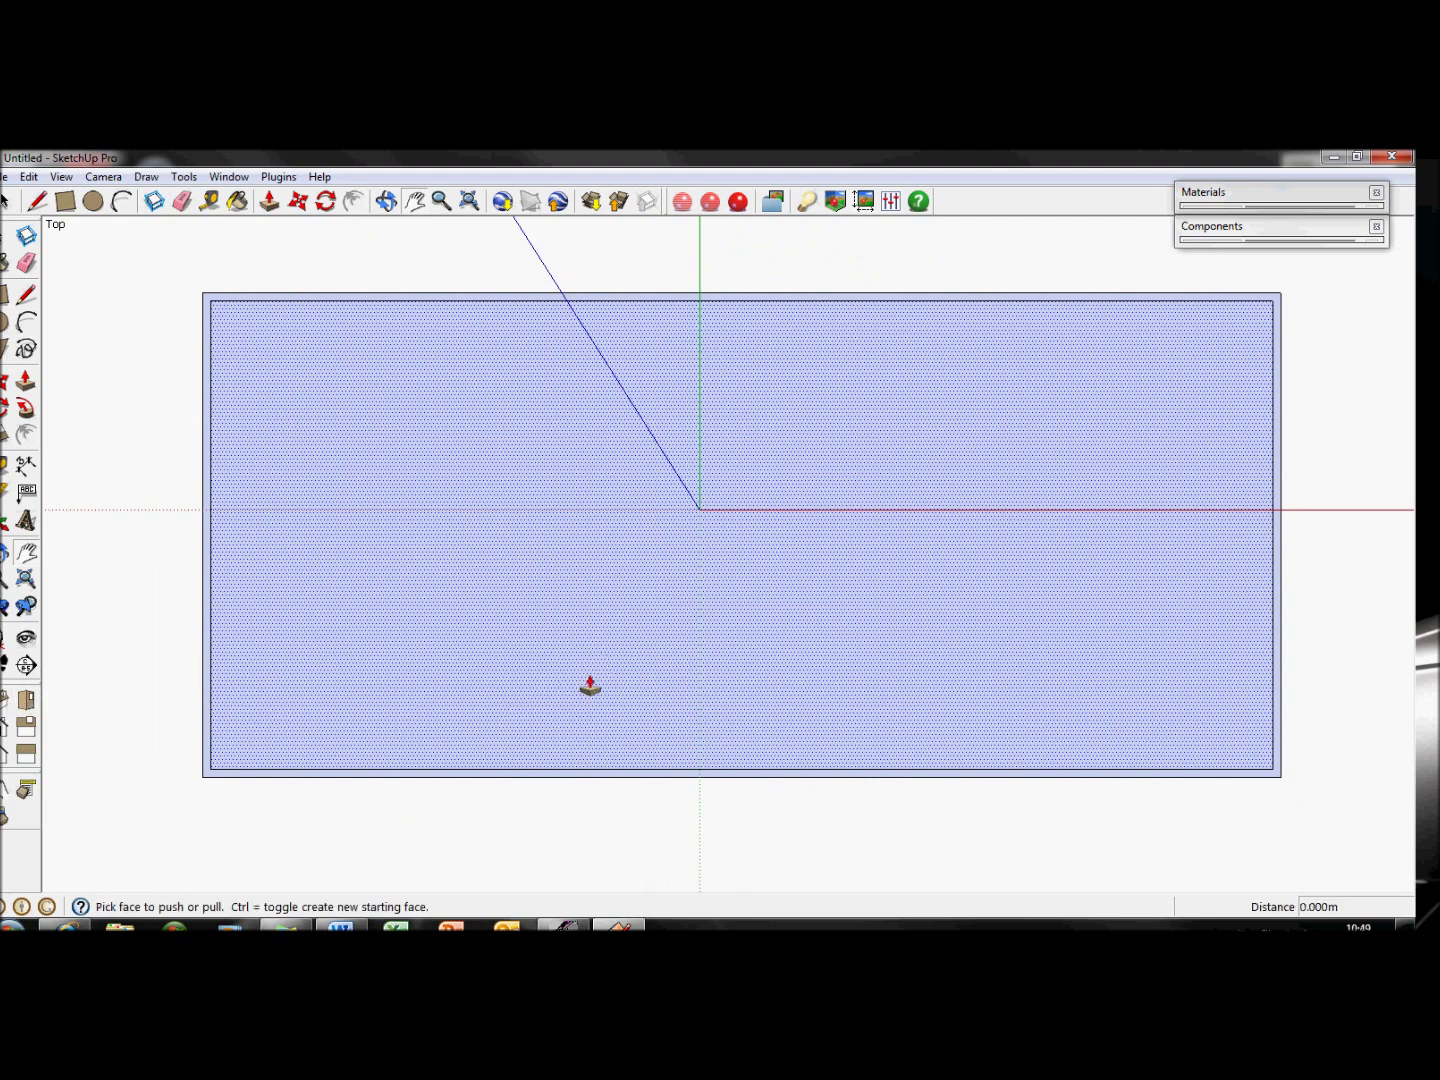
pyautogui.click(514, 779)
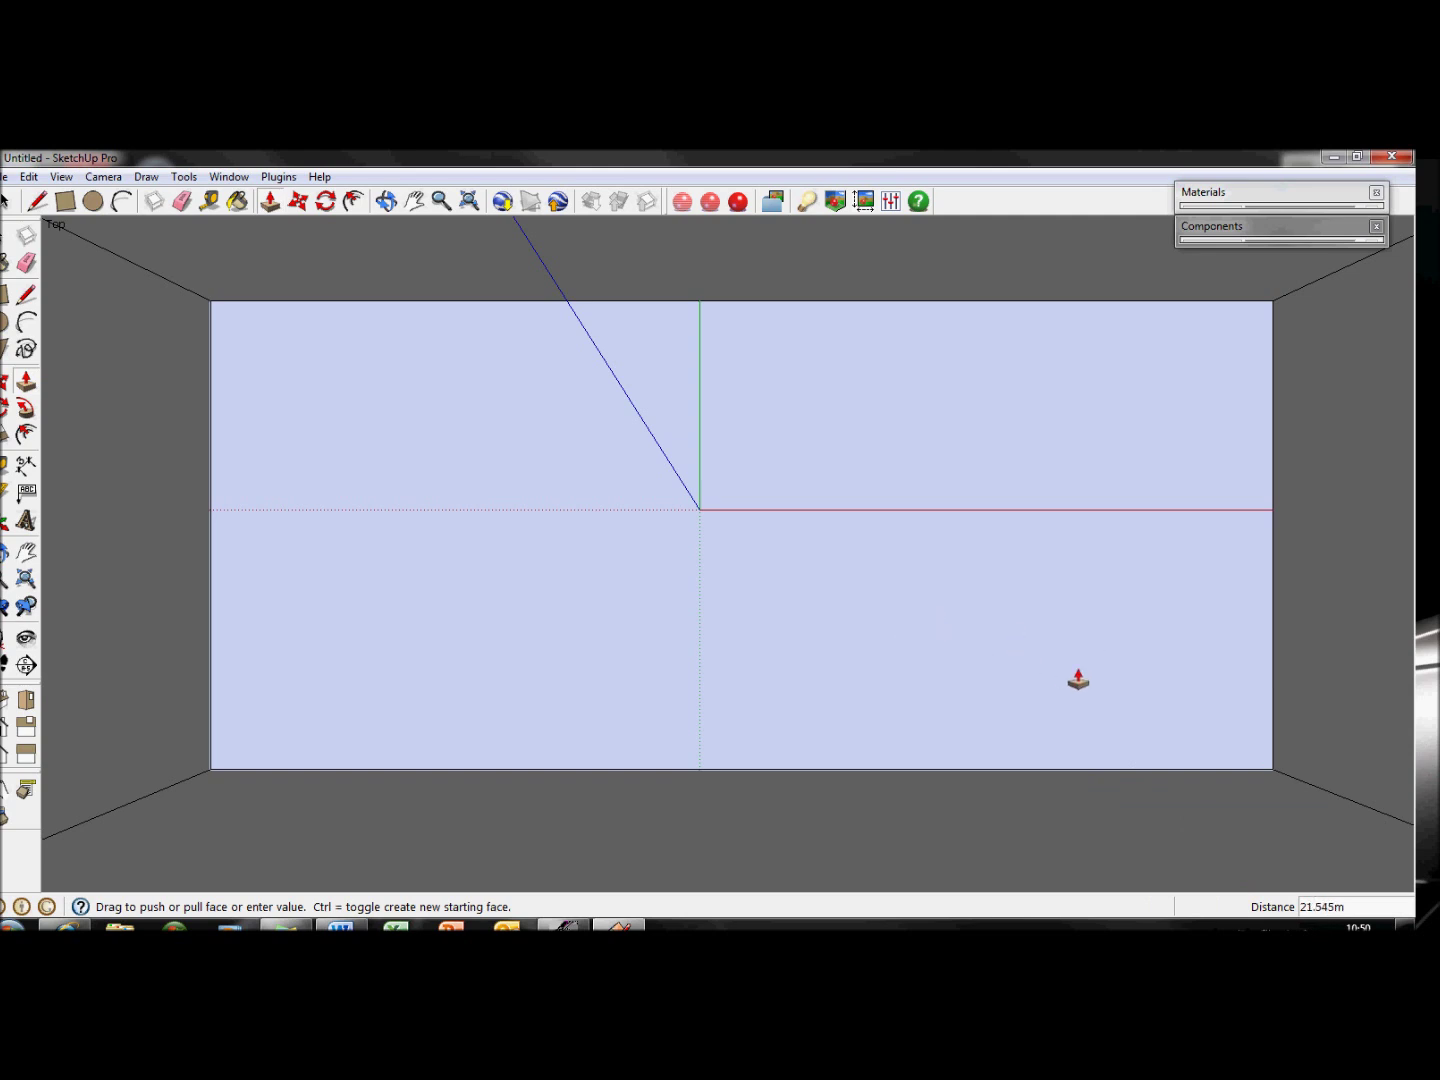
pyautogui.write('2.4')
pyautogui.press('Return')
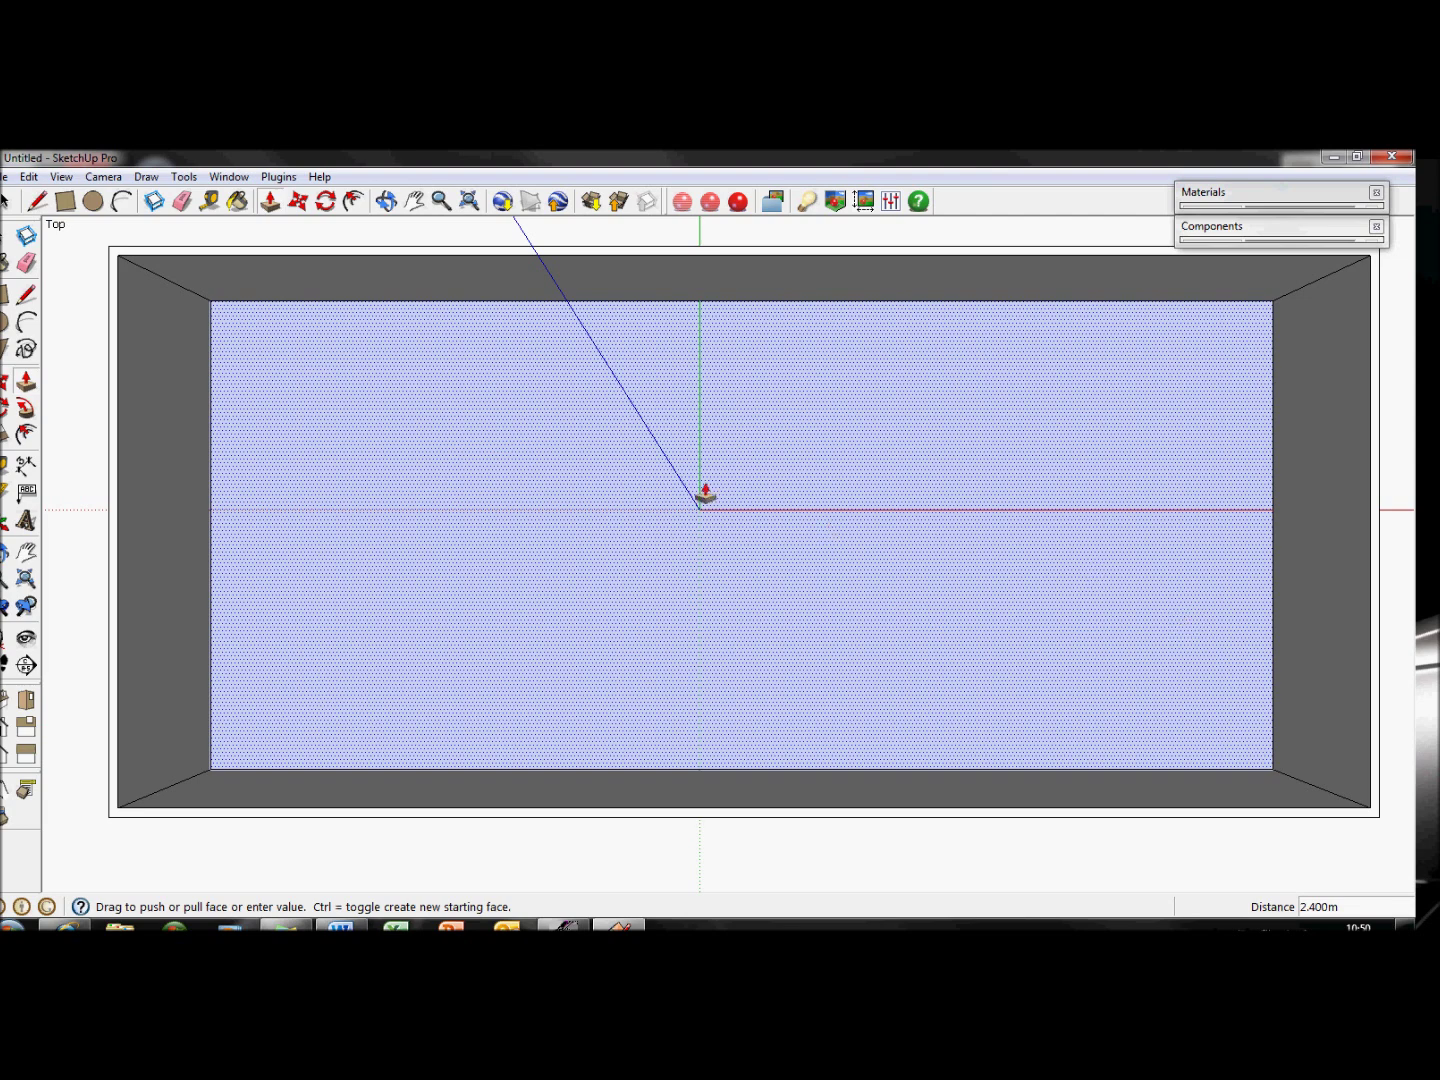
# Check the walled box in 3-D, return to Top view, and delete the entire box
pyautogui.press('o')
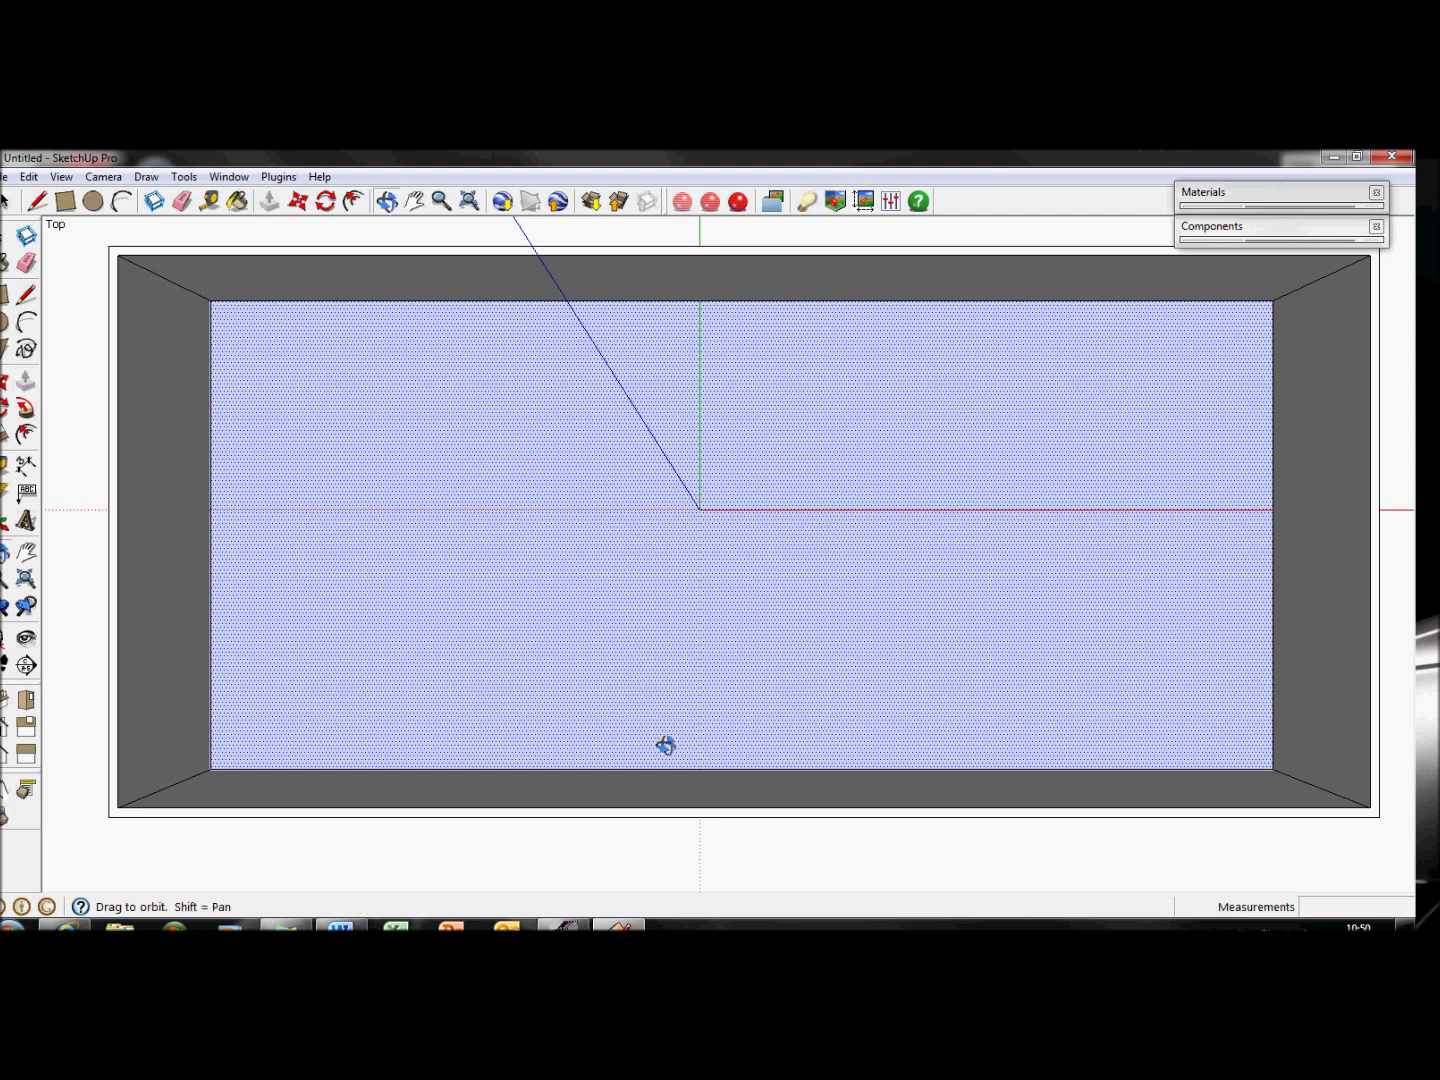
pyautogui.moveTo(675, 771); pyautogui.dragTo(830, 548)
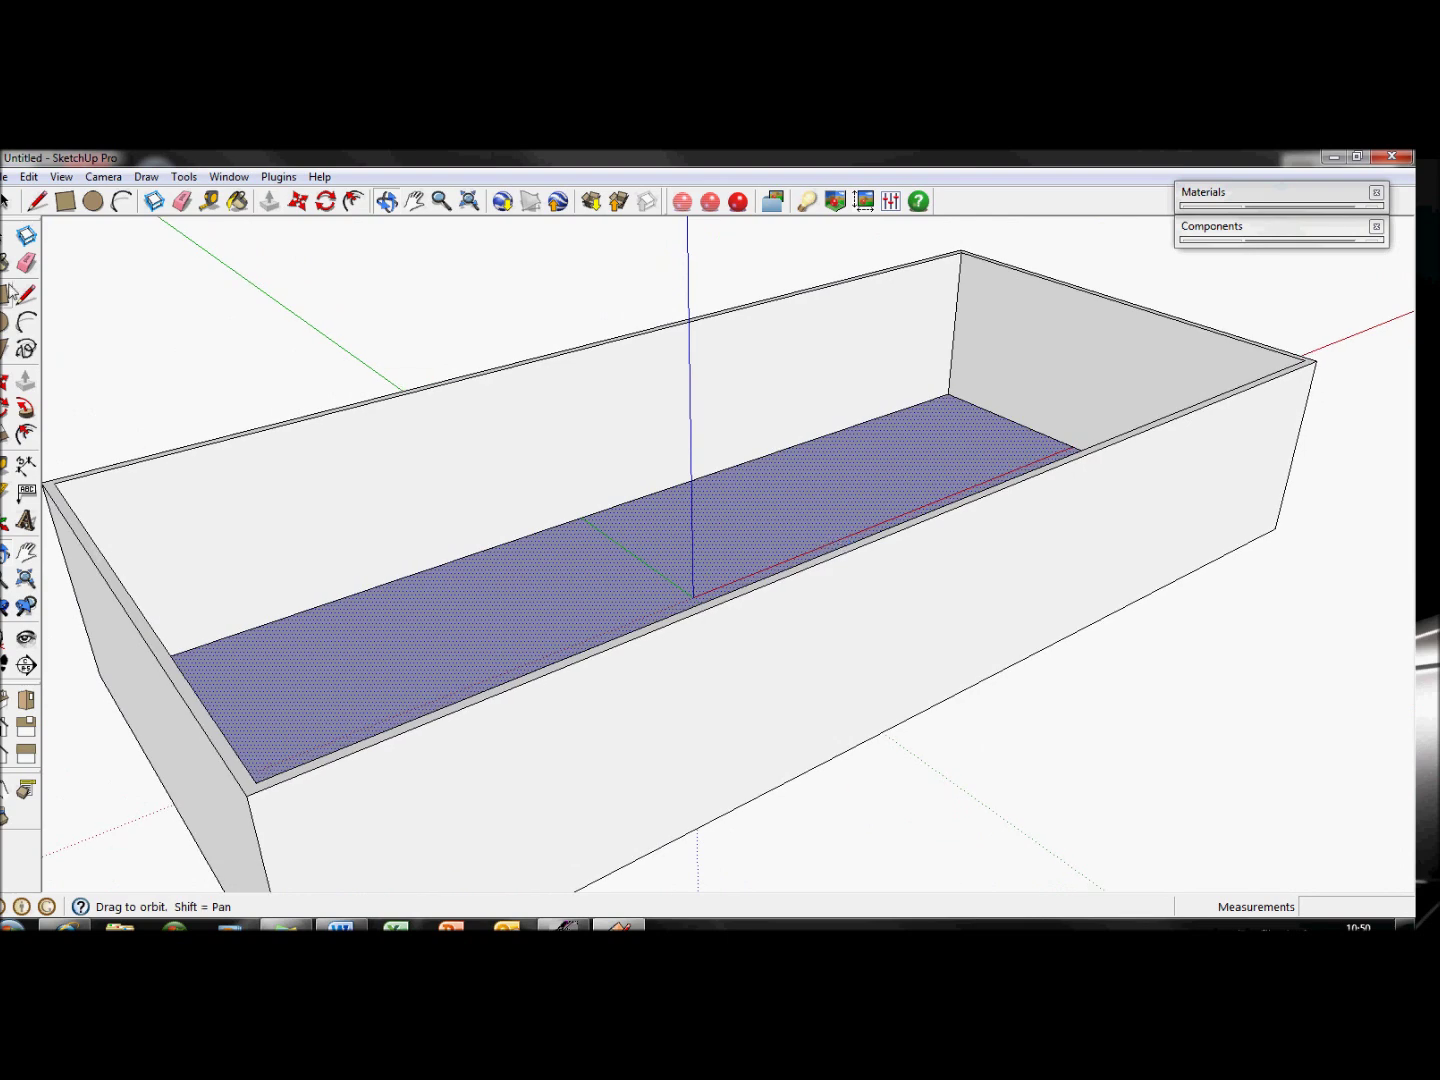
pyautogui.click(26, 699)
pyautogui.scroll(-2, 360, 675)
pyautogui.scroll(2, 376, 630)
pyautogui.press('space')
pyautogui.tripleClick(390, 489)
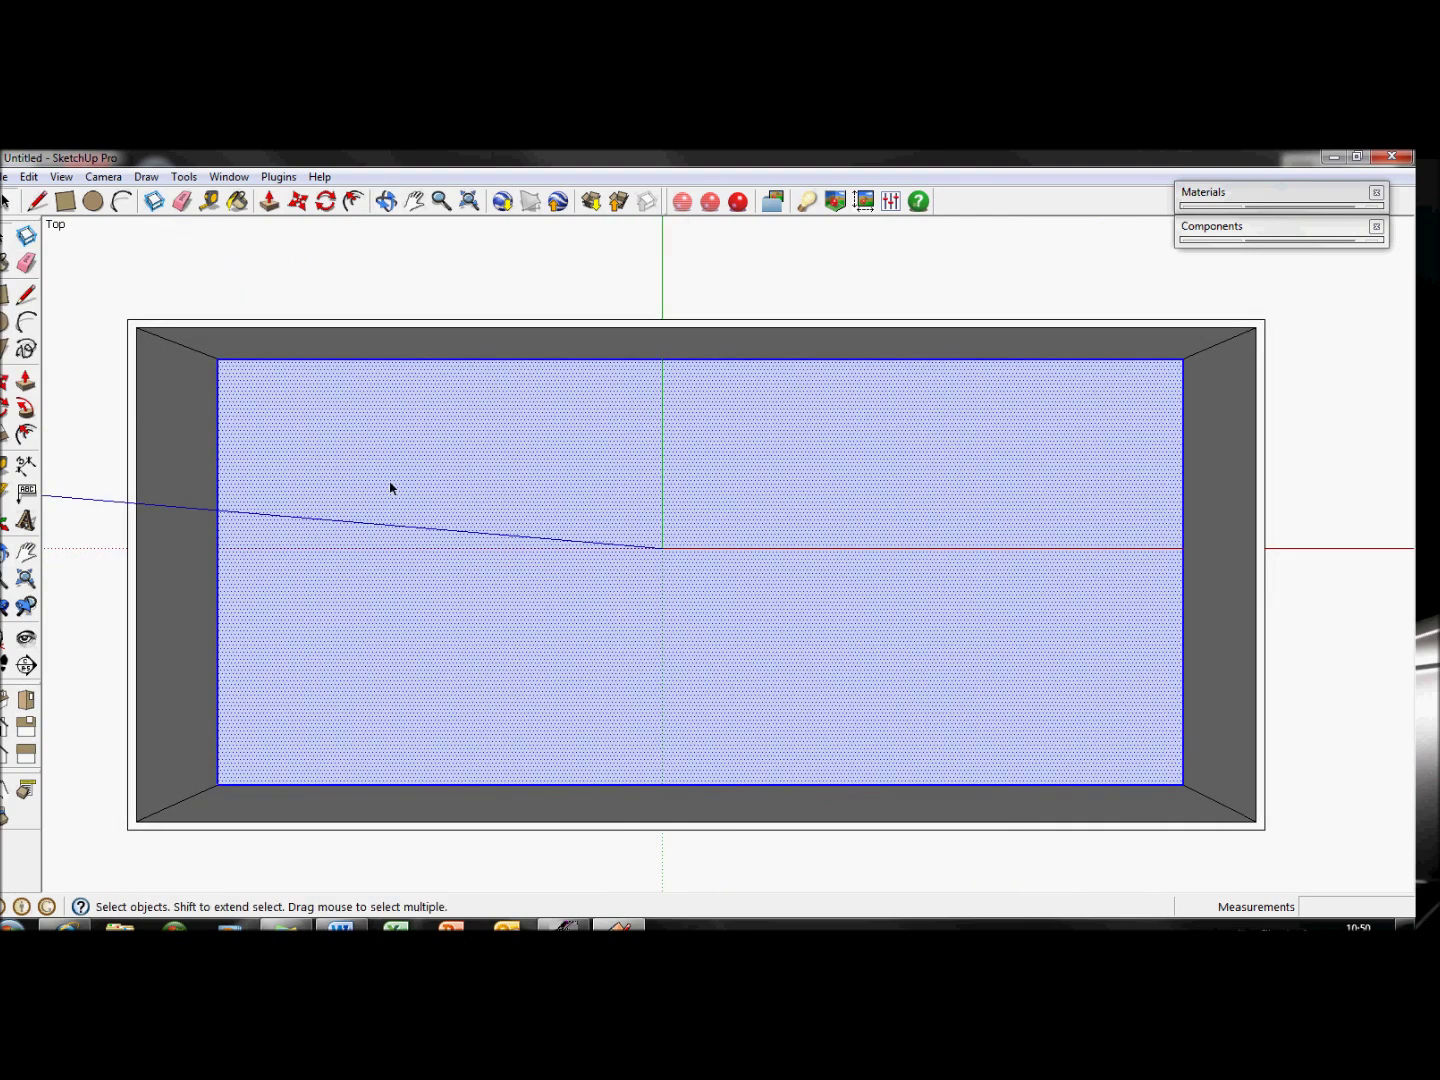
pyautogui.press('Delete')
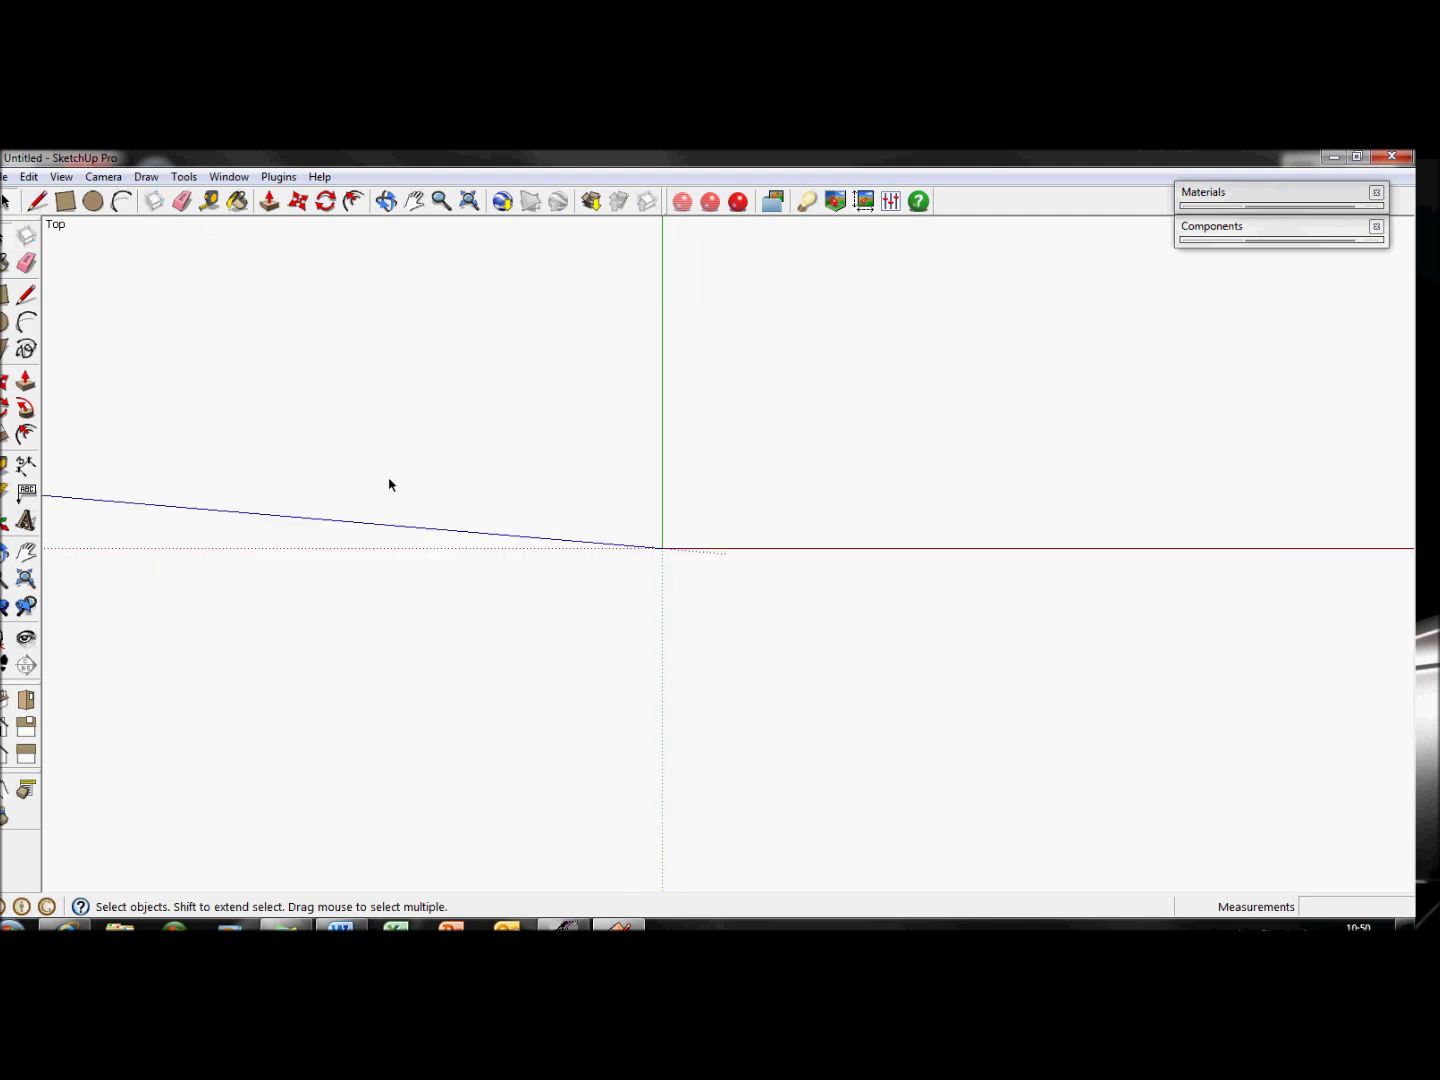
# Draw a main floor rectangle, a smaller one below forming an L, and a small top-right corner room
pyautogui.click(5, 296)
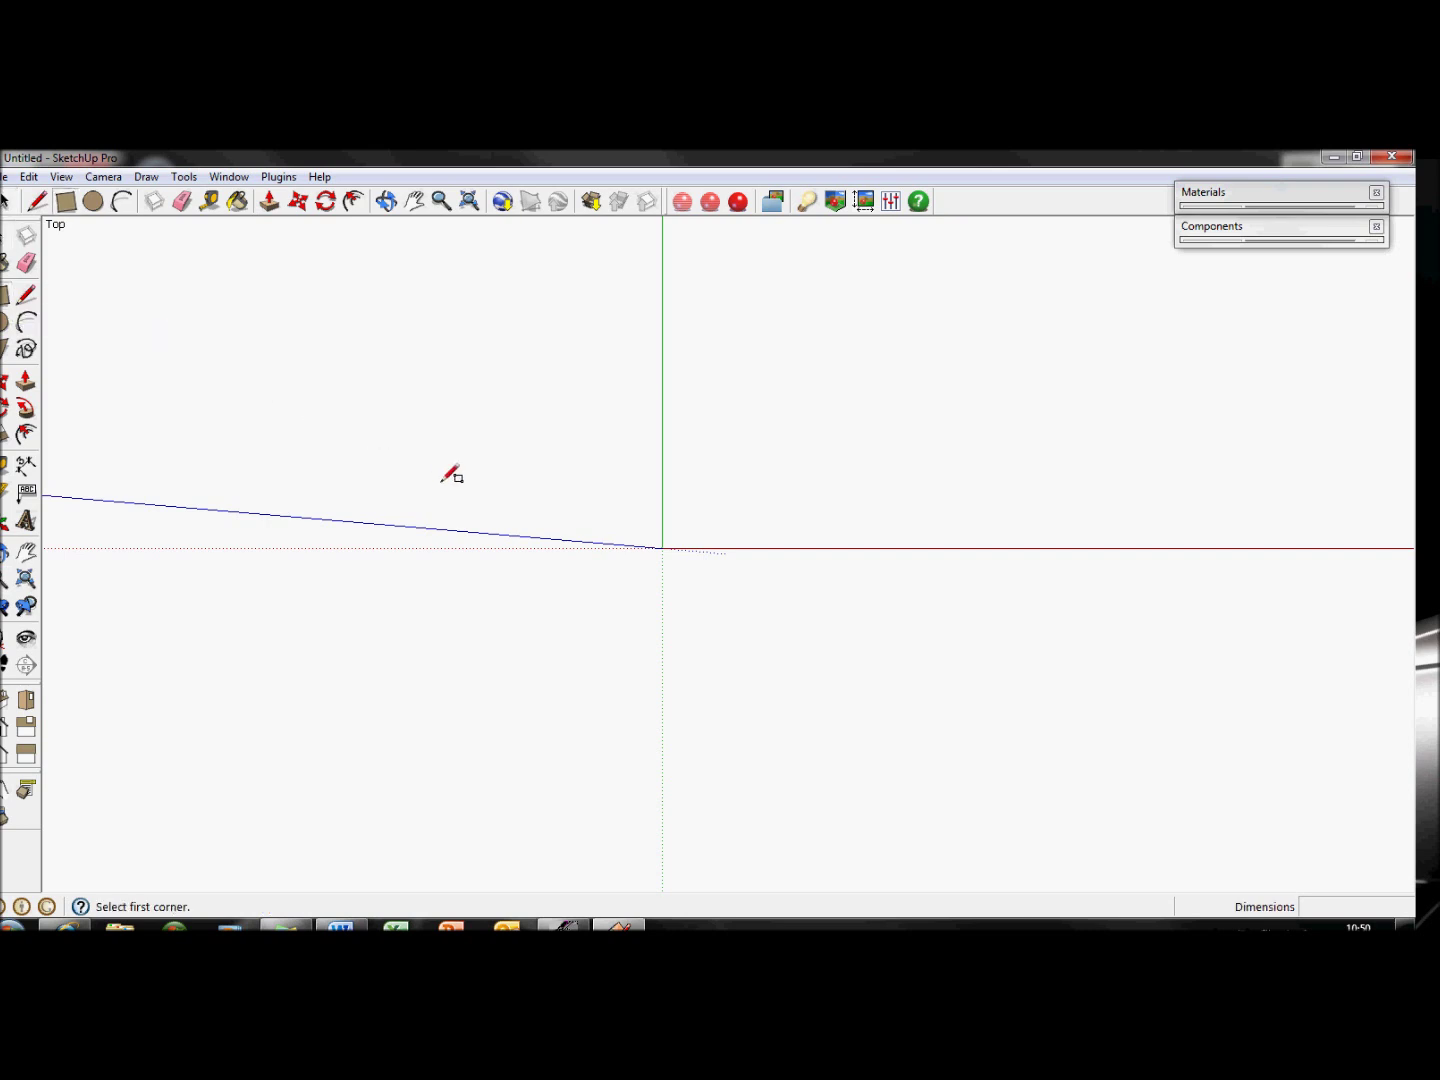
pyautogui.click(324, 418)
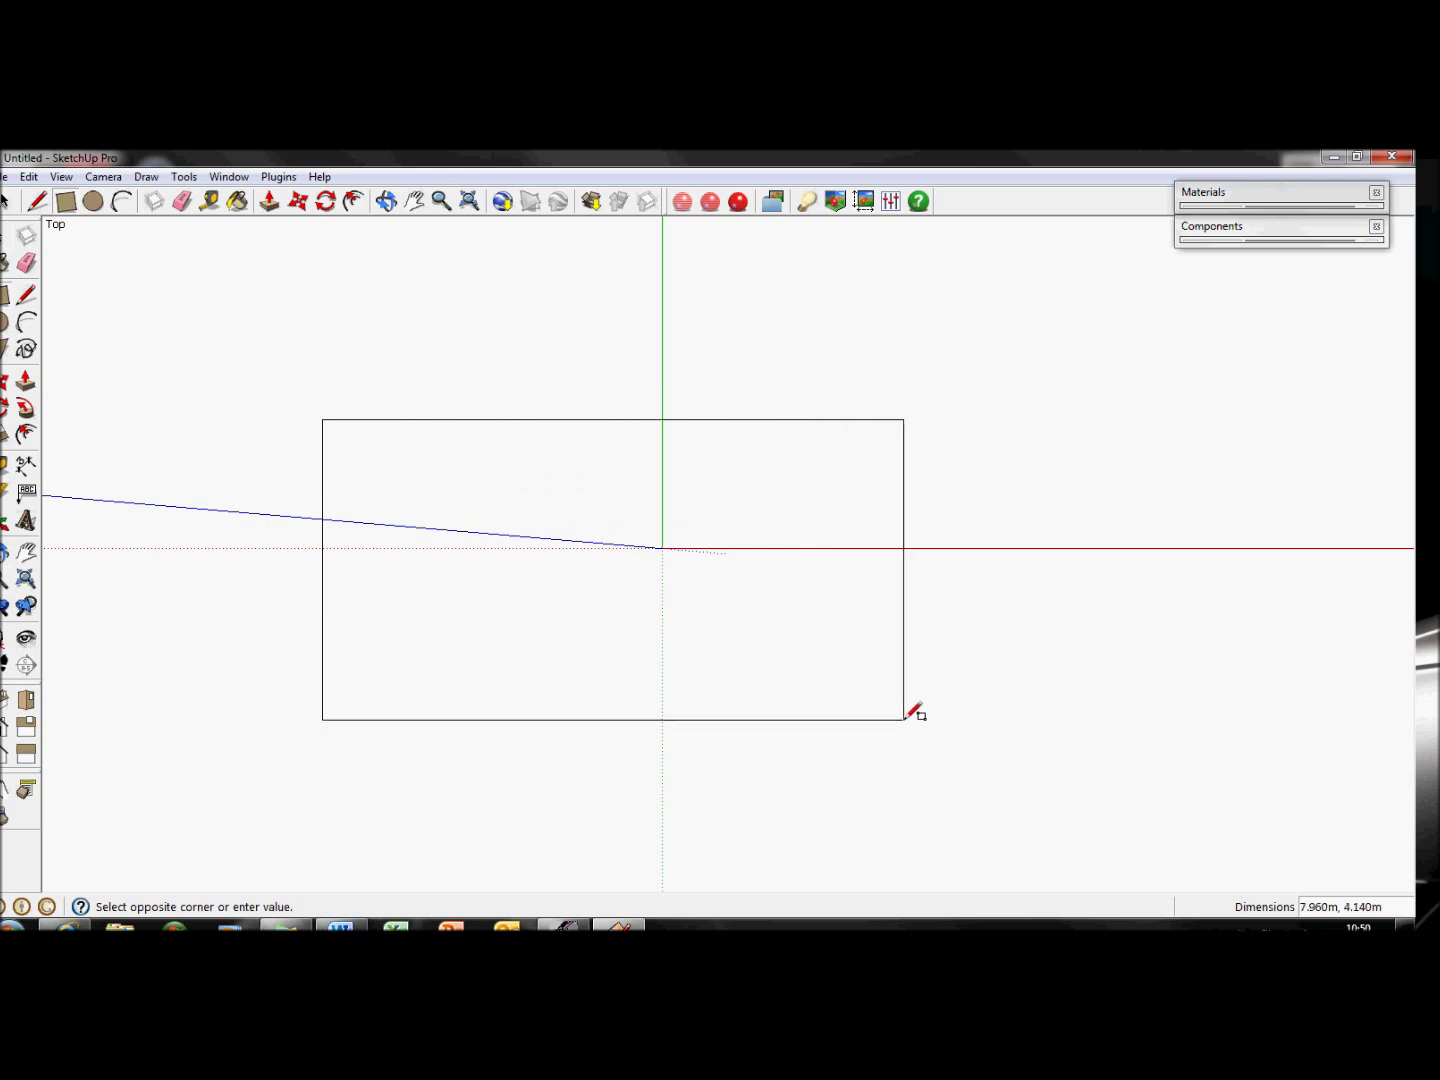
pyautogui.click(946, 651)
pyautogui.click(944, 652)
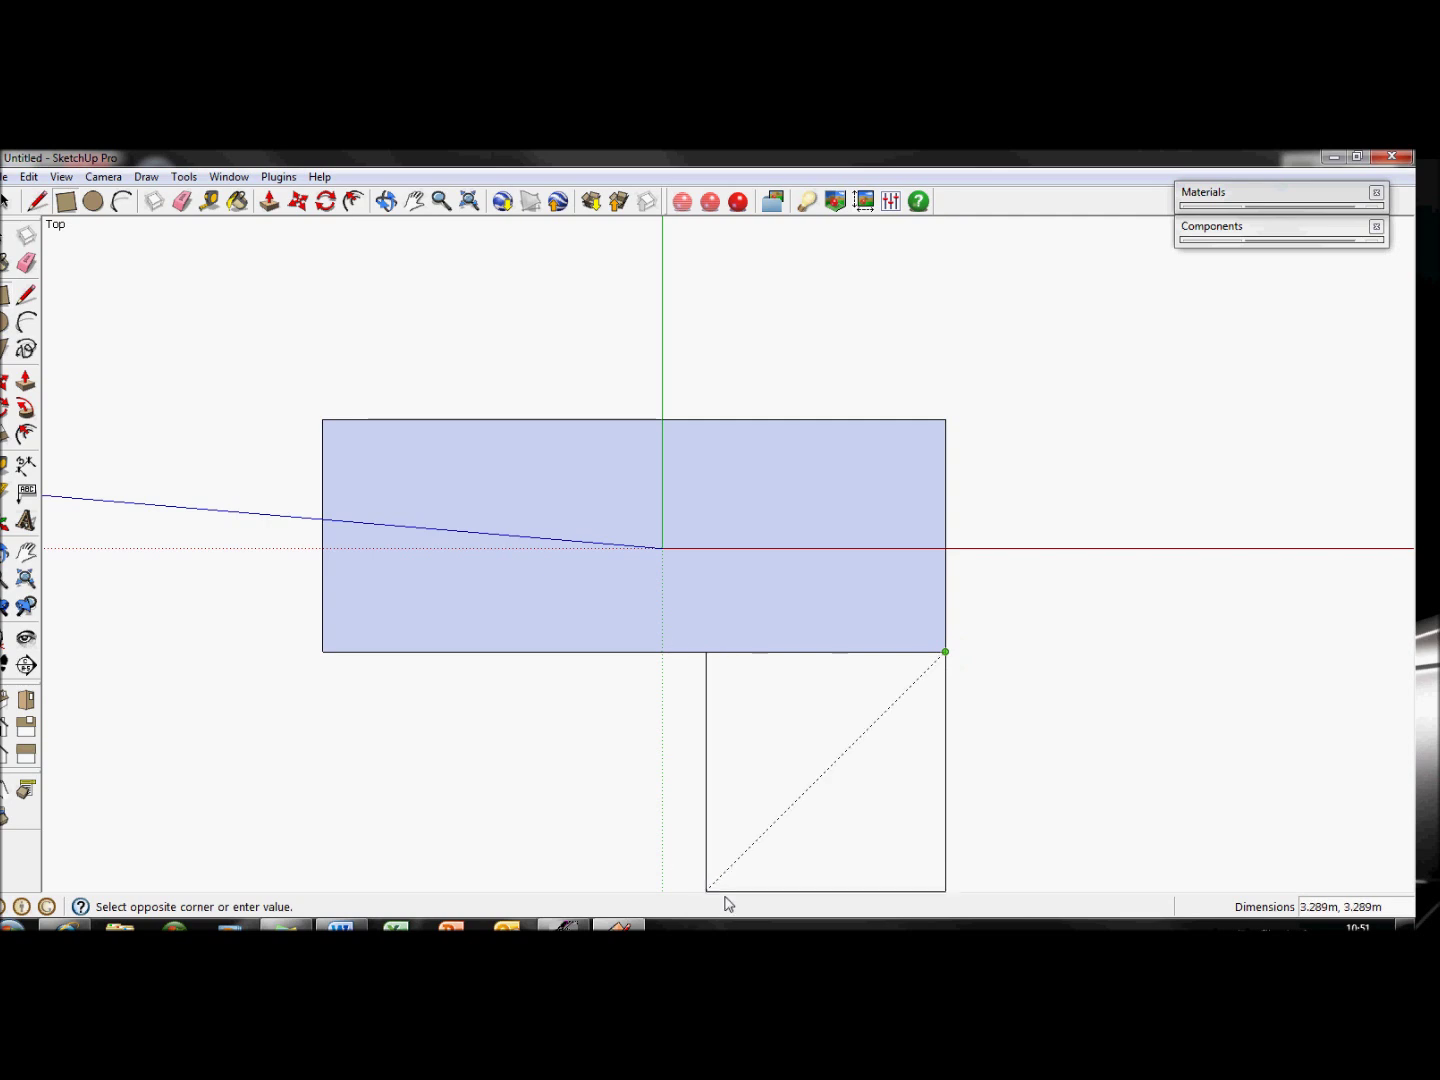
pyautogui.click(725, 885)
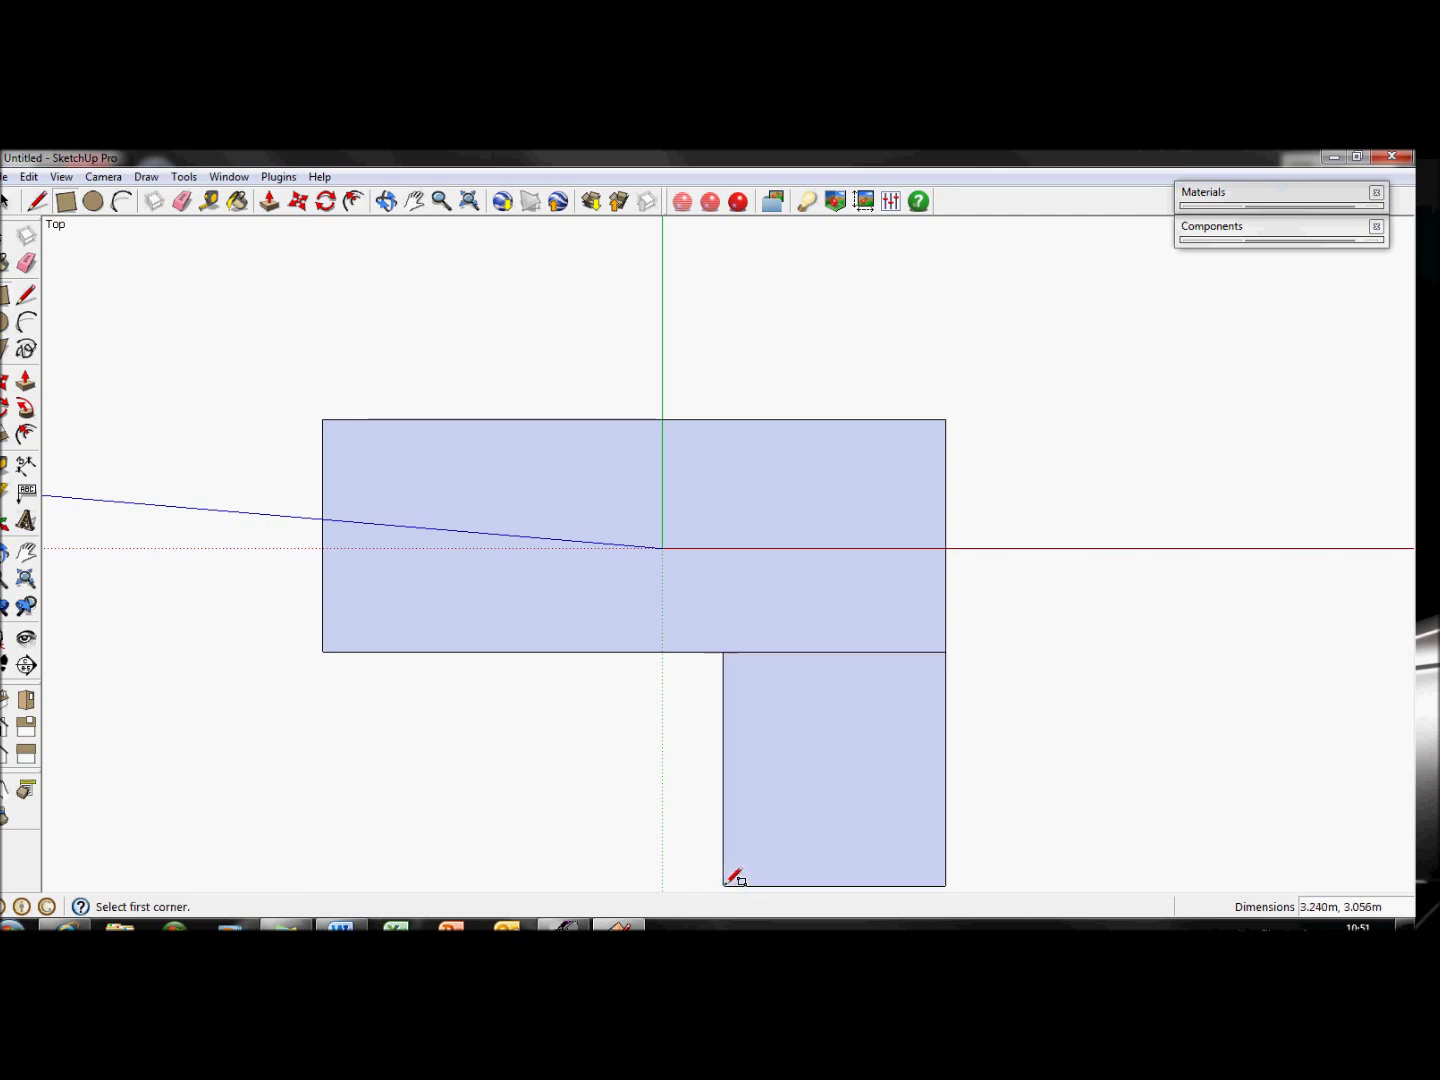
pyautogui.click(947, 419)
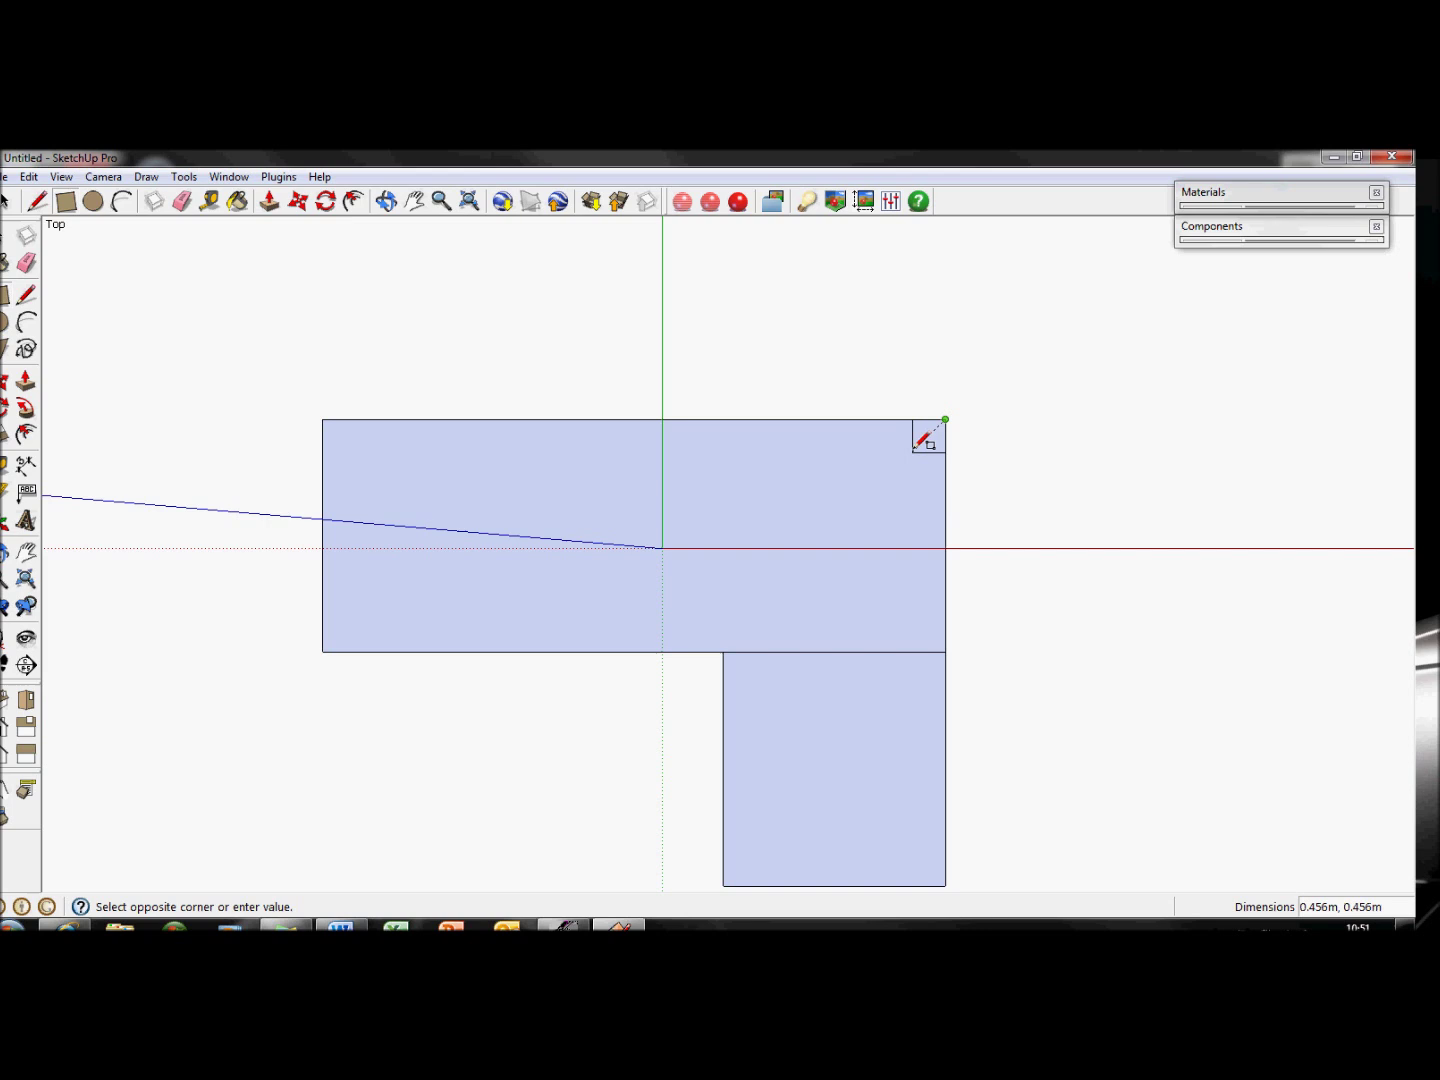
pyautogui.click(824, 519)
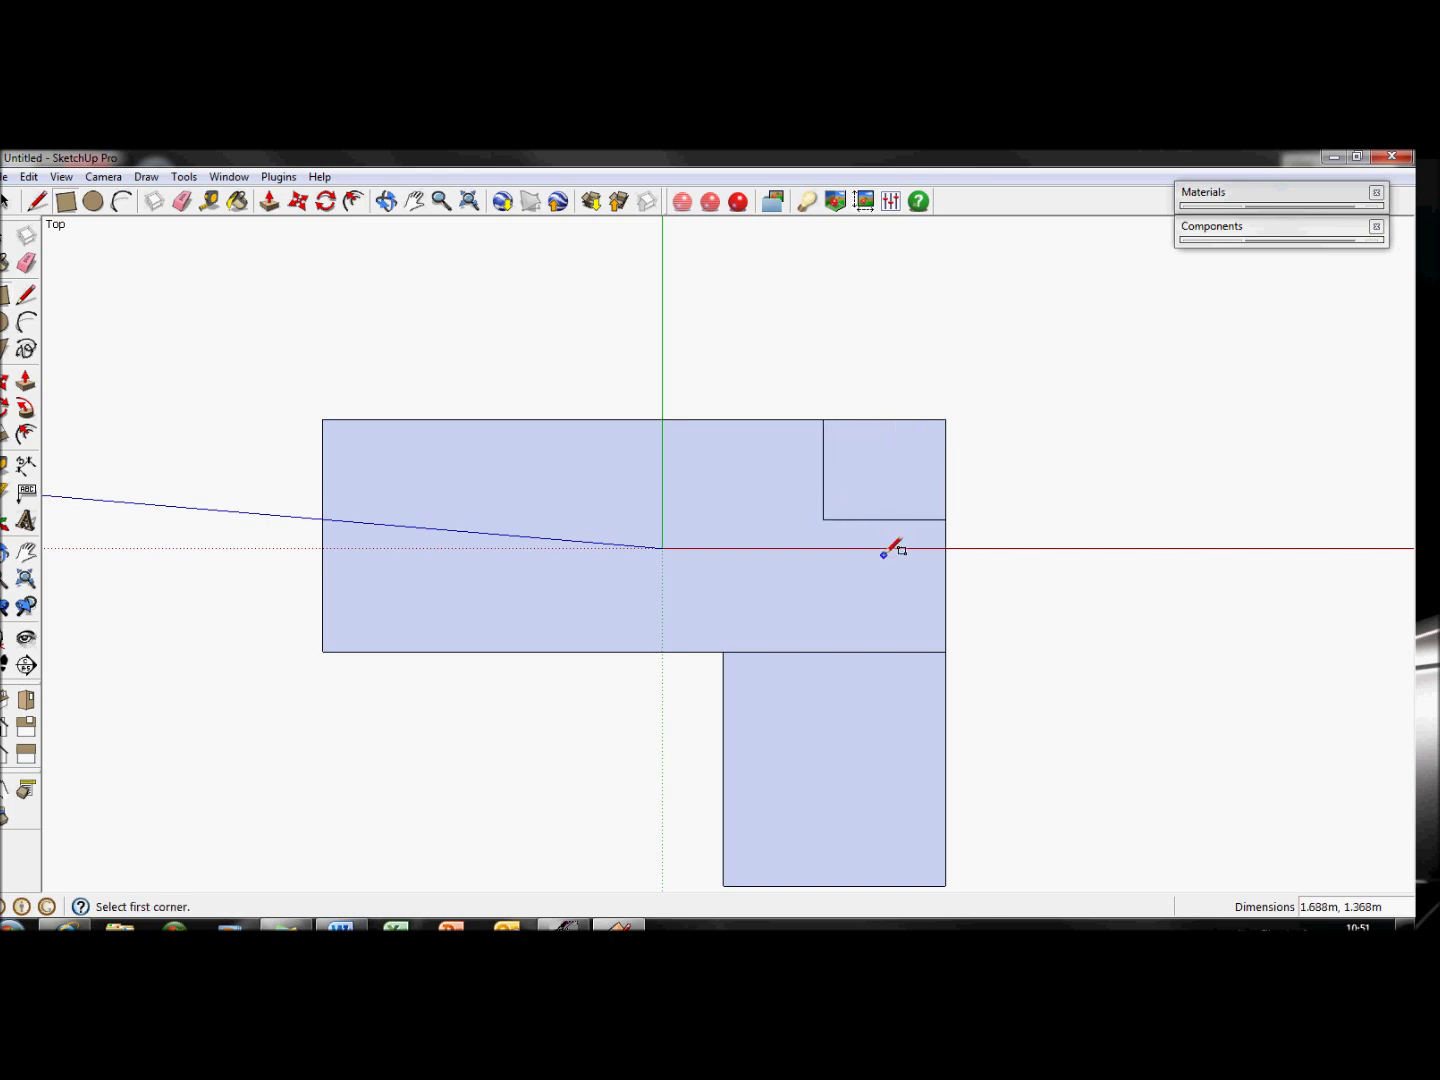
# Erase the dividing edge so the two floor rectangles merge into one L-shaped face
pyautogui.press('space')
pyautogui.press('e')
pyautogui.click(835, 653)
pyautogui.scroll(-1, 840, 650)
pyautogui.scroll(1, 843, 650)
pyautogui.keyDown('shift'); pyautogui.moveTo(845, 649); pyautogui.dragTo(857, 589, button='middle'); pyautogui.keyUp('shift')
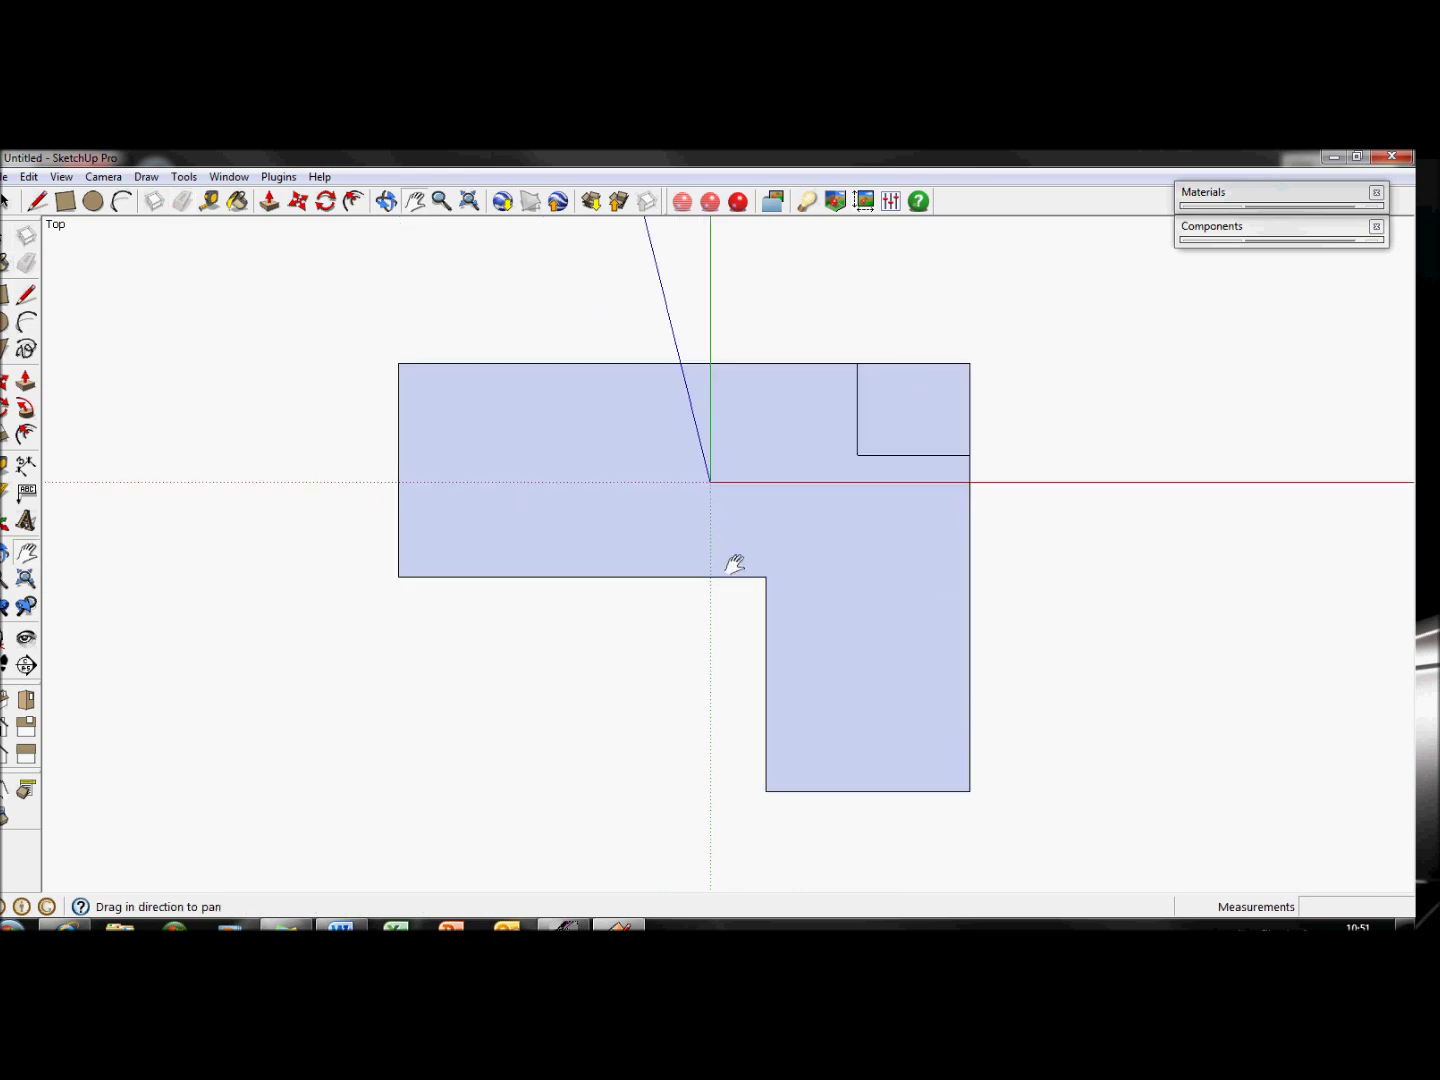
# Inset the L-shaped floor and the small corner room by 0.1 m, undoing the extra inset
pyautogui.press('f')
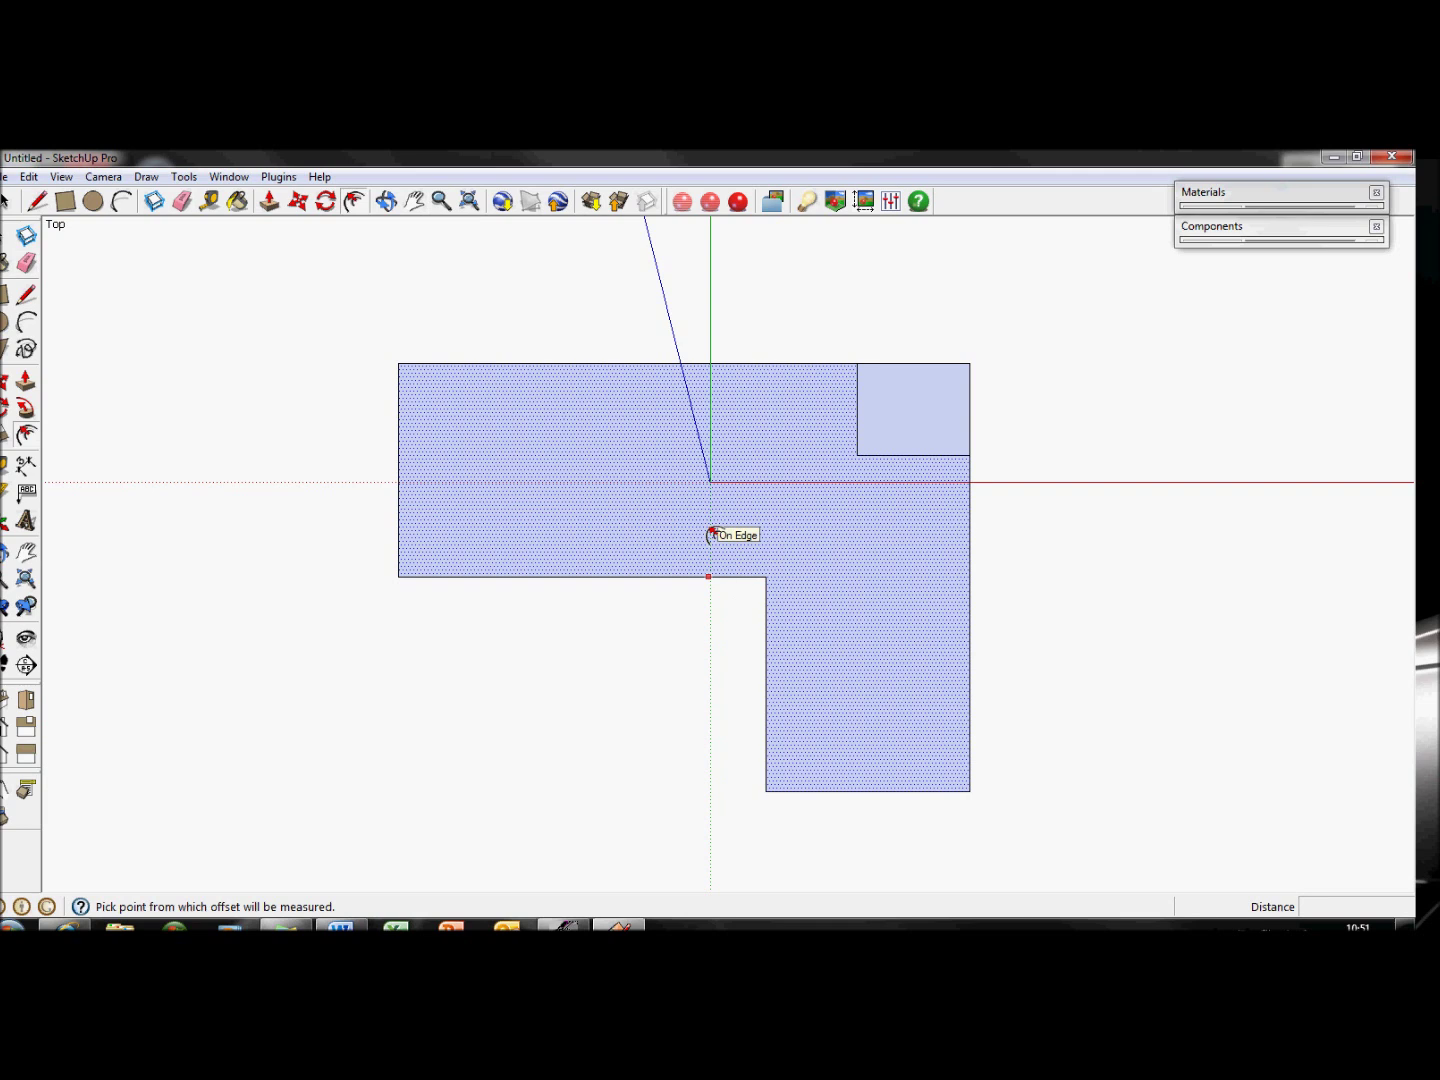
pyautogui.click(711, 532)
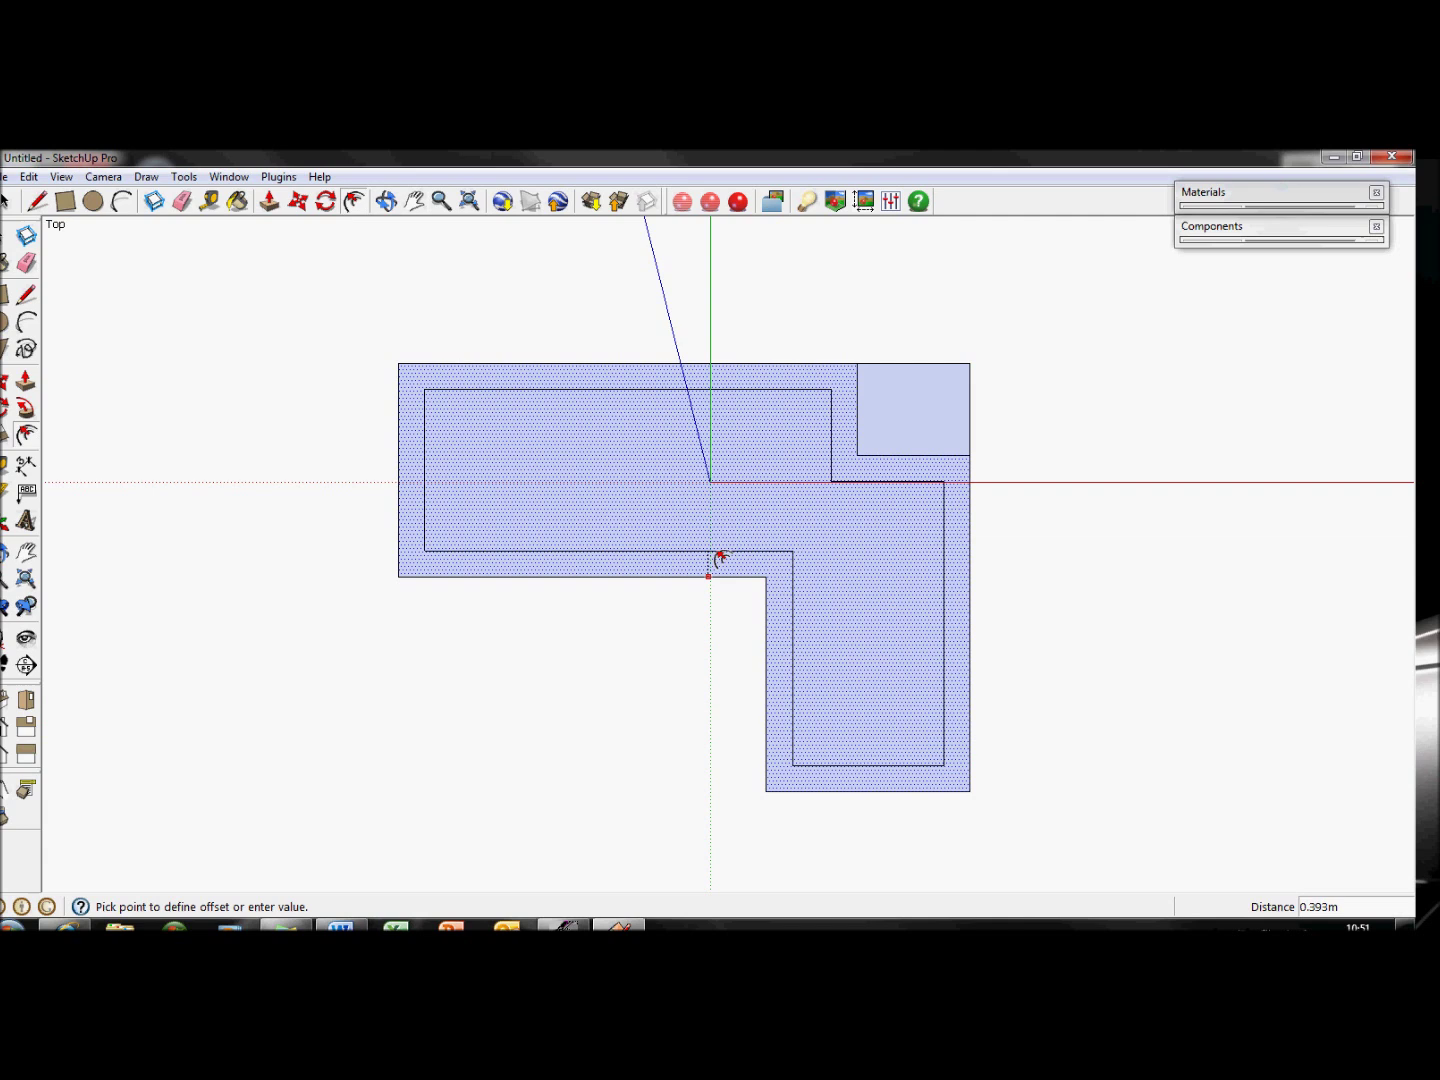
pyautogui.write('.1')
pyautogui.press('Return')
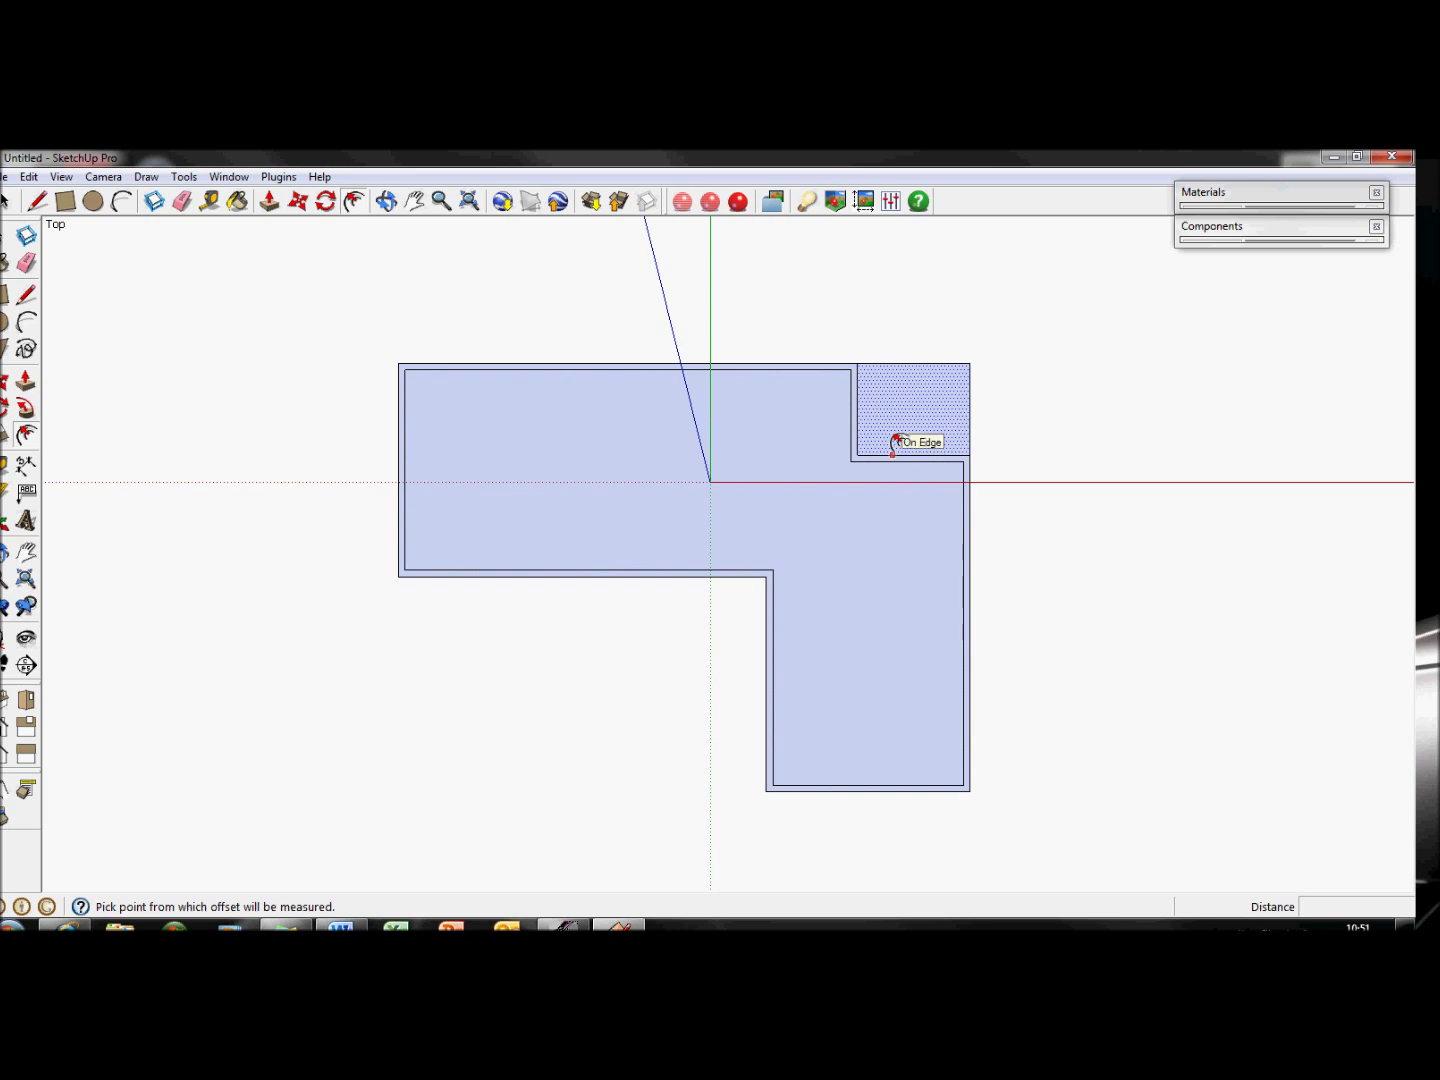
pyautogui.doubleClick(897, 442)
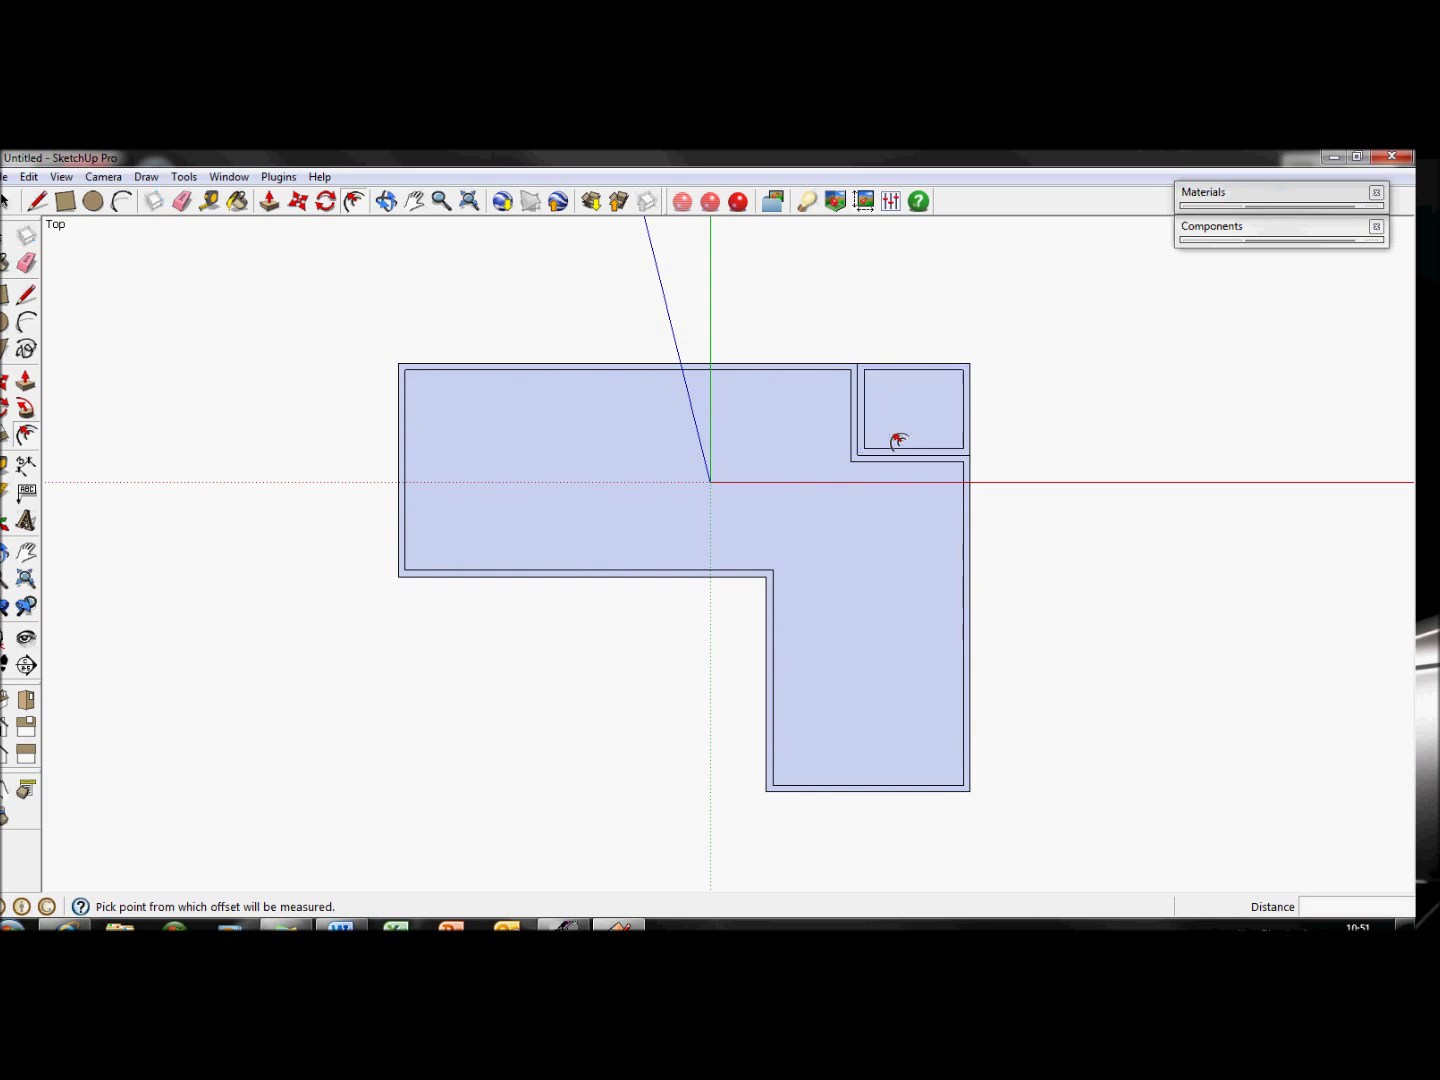
pyautogui.doubleClick(869, 518)
pyautogui.hotkey('ctrl', 'z')
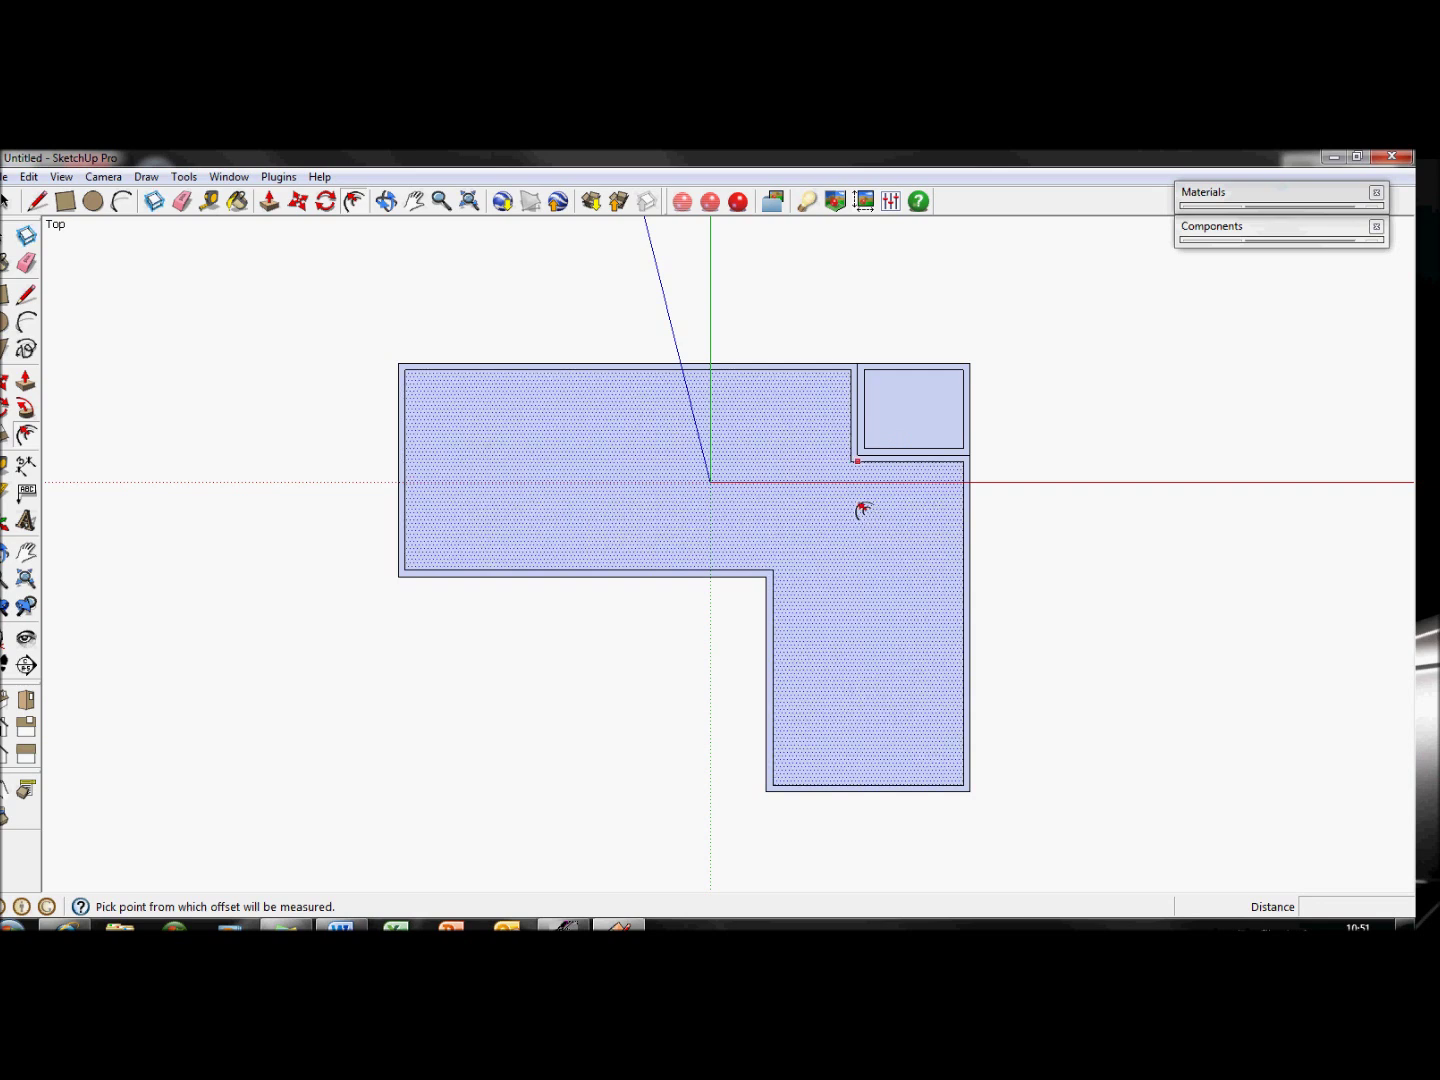
pyautogui.scroll(3, 950, 454)
pyautogui.scroll(4, 950, 455)
# Draw two short lines closing the wall gaps at the small room's corner
pyautogui.press('space')
pyautogui.click(947, 453)
pyautogui.keyDown('shift'); pyautogui.moveTo(947, 452); pyautogui.dragTo(904, 628, button='middle'); pyautogui.keyUp('shift')
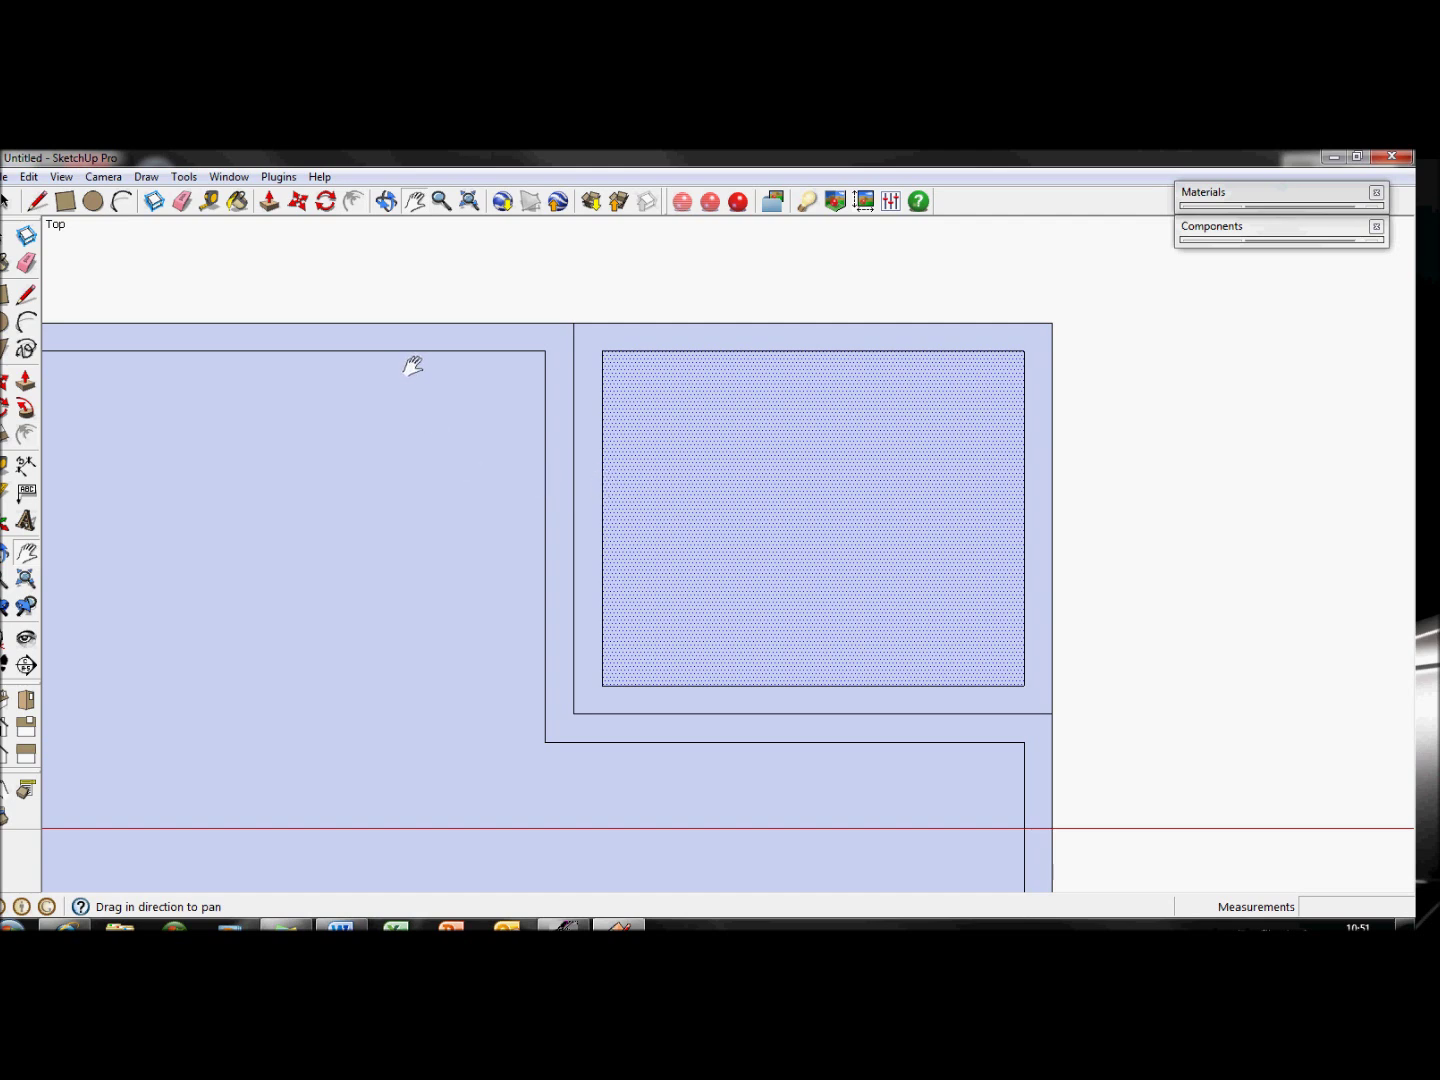
pyautogui.press('l')
pyautogui.click(548, 353)
pyautogui.click(574, 351)
pyautogui.click(1024, 687)
pyautogui.click(1024, 742)
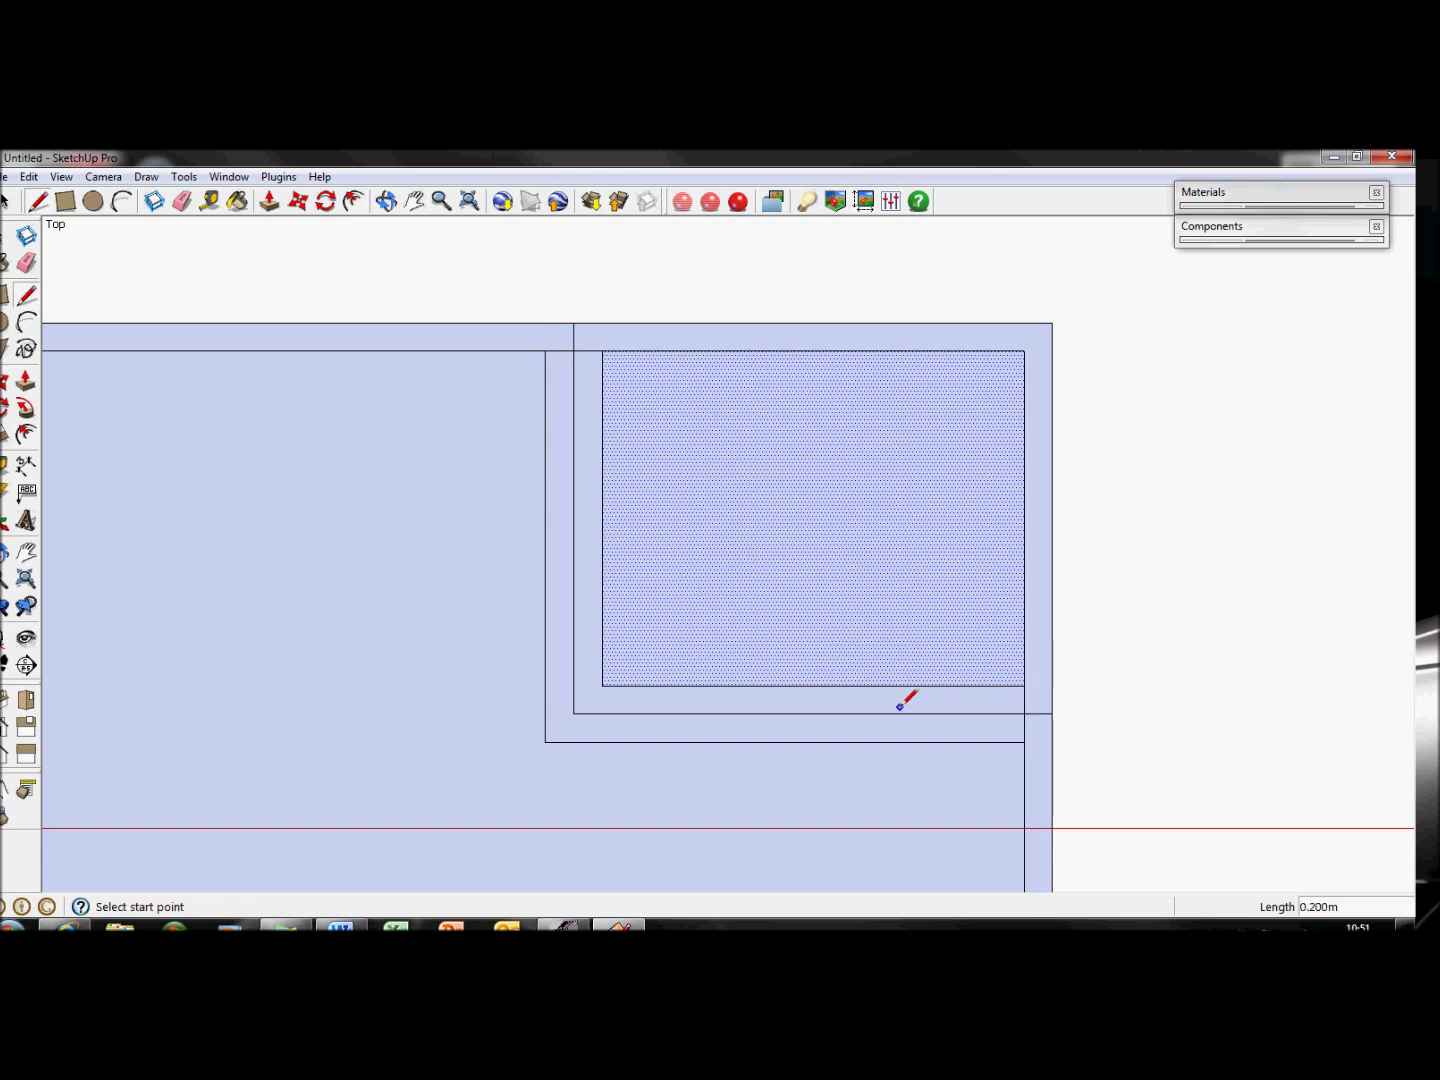
# Erase the leftover edge segments so the corner room's walls join the main wall band
pyautogui.click(574, 335)
pyautogui.click(1039, 711)
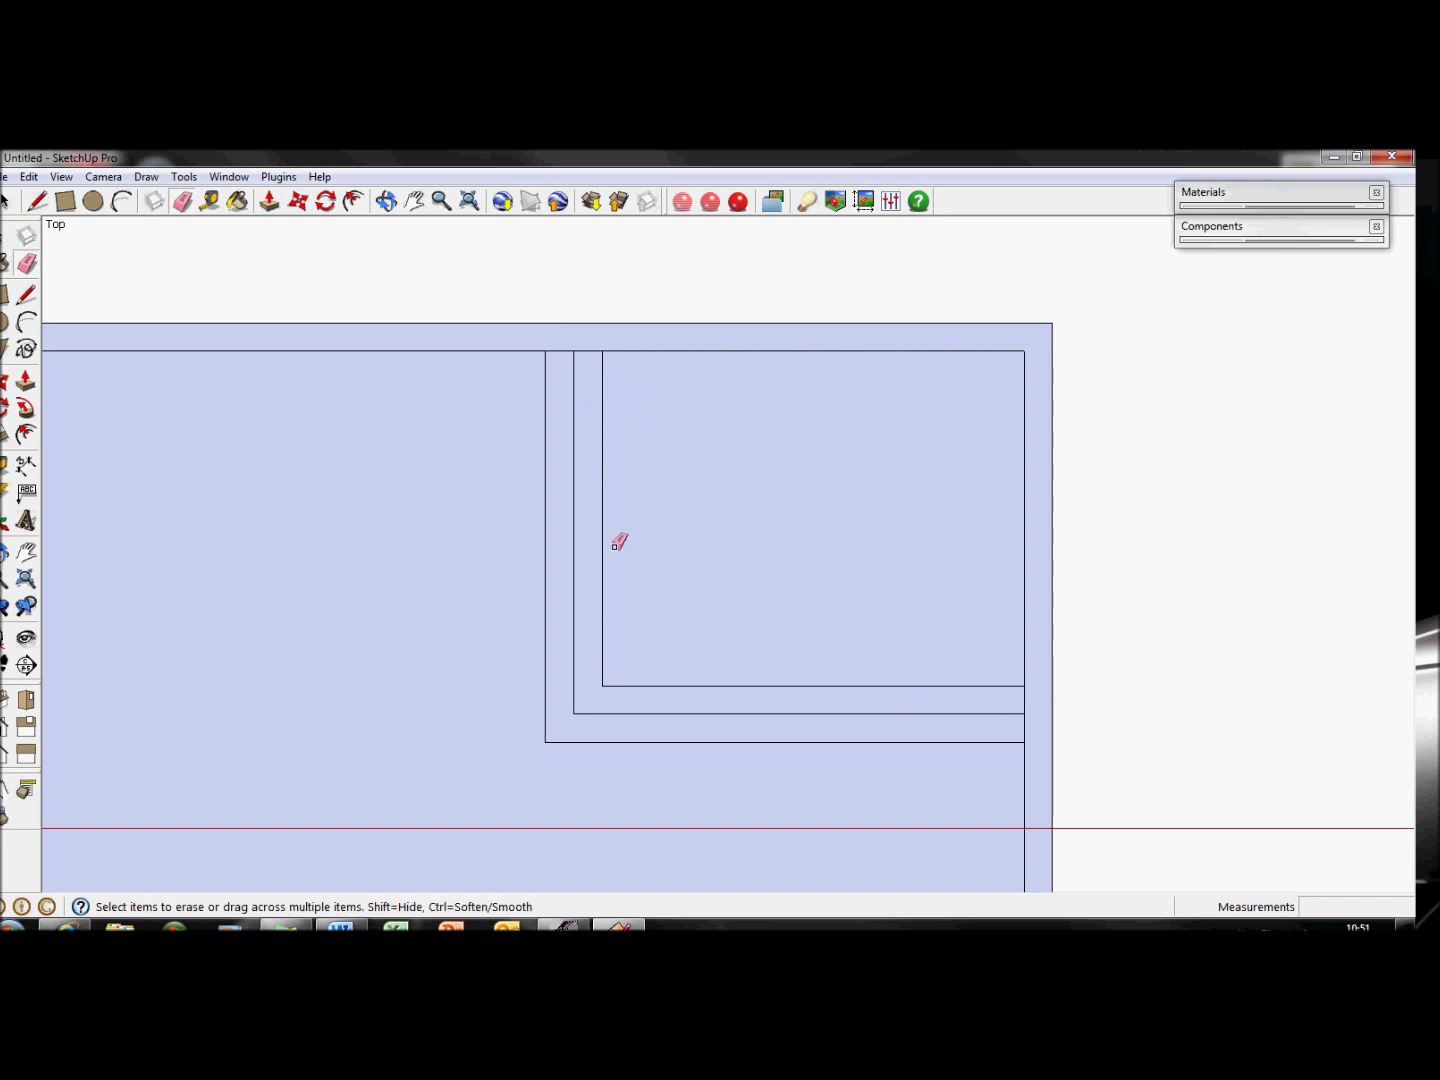
pyautogui.moveTo(632, 668); pyautogui.dragTo(645, 693)
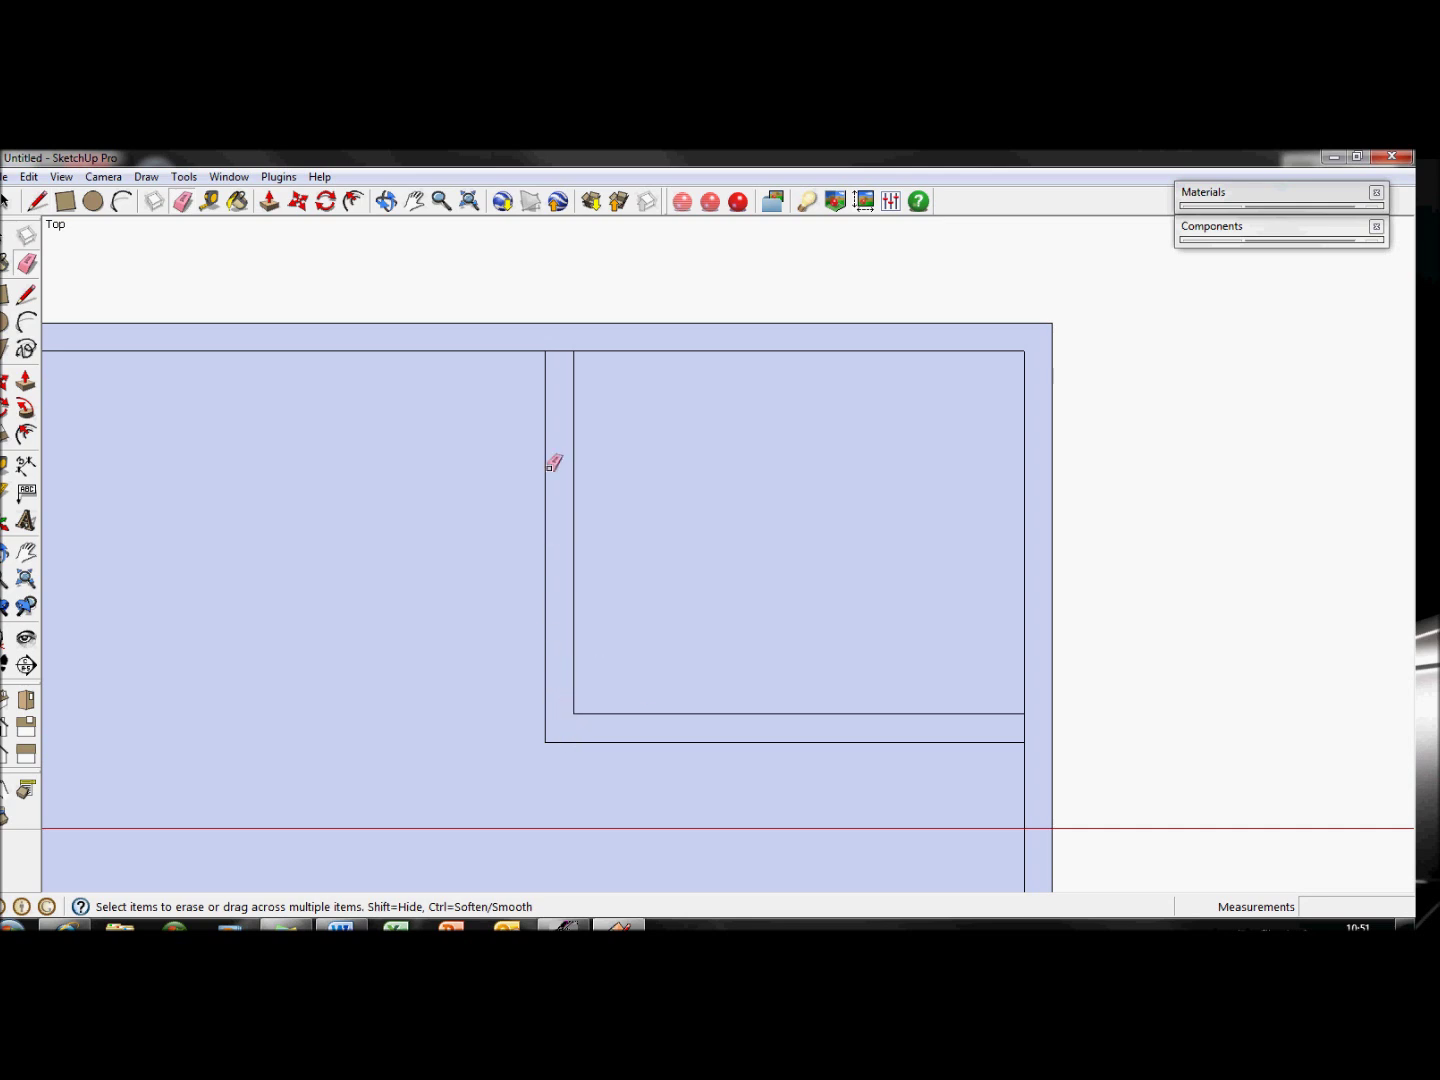
pyautogui.click(562, 349)
pyautogui.click(1024, 727)
pyautogui.scroll(-1, 939, 707)
pyautogui.press('h')
pyautogui.moveTo(815, 722); pyautogui.dragTo(975, 571)
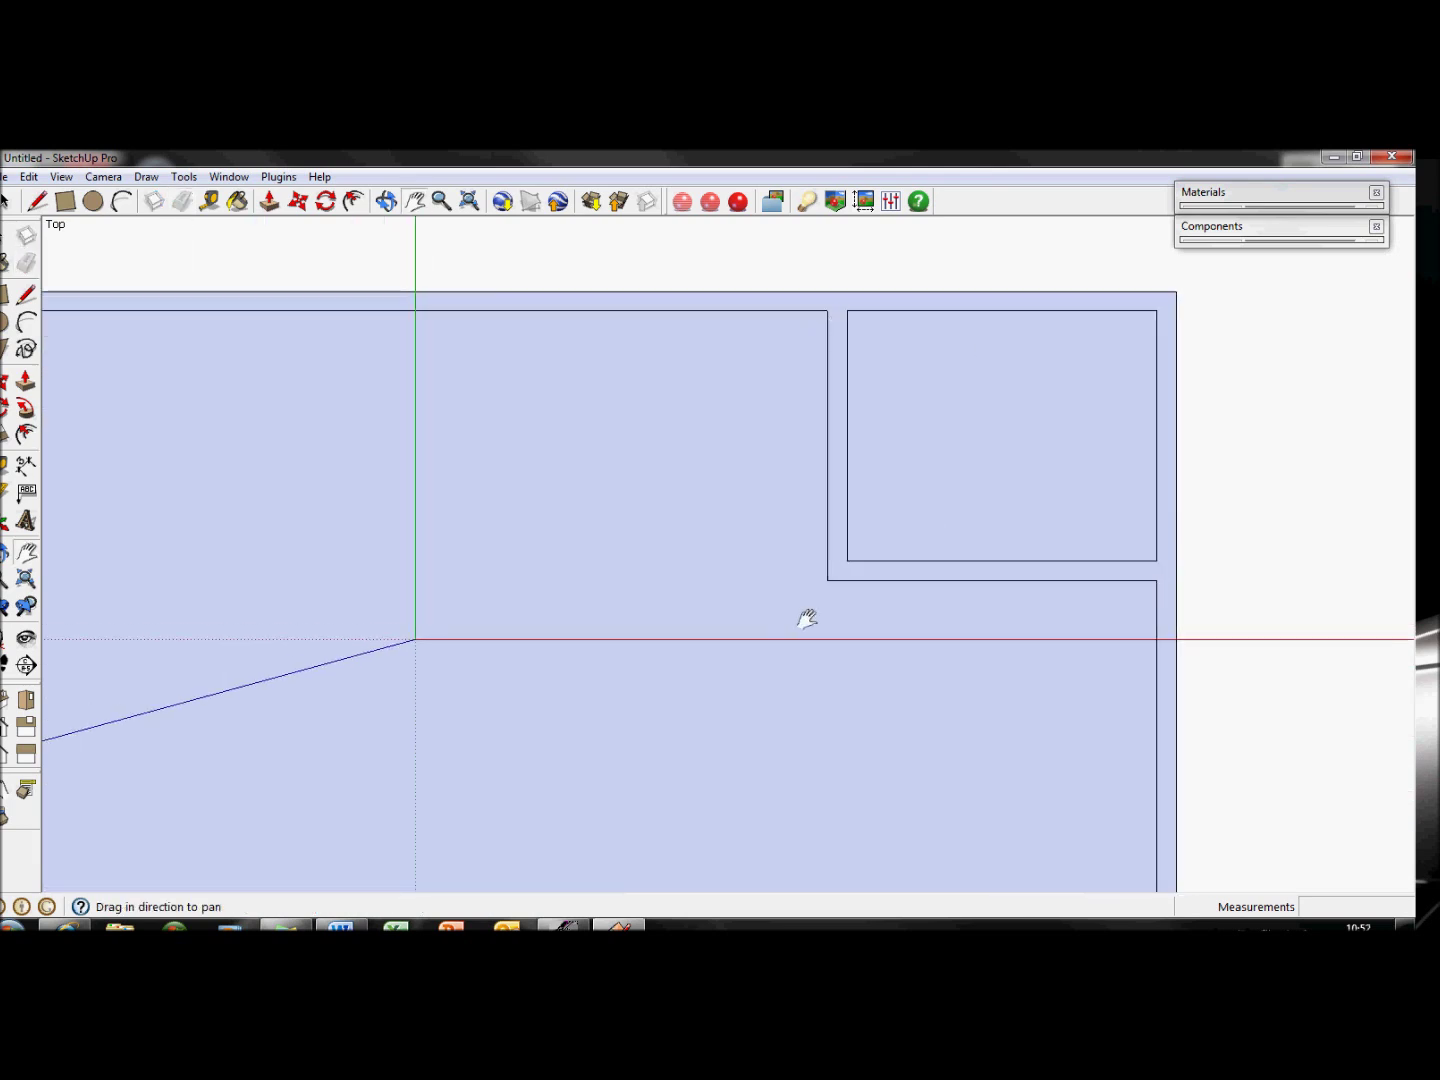
pyautogui.scroll(-2, 807, 619)
pyautogui.moveTo(704, 733); pyautogui.dragTo(887, 506)
pyautogui.scroll(-1, 886, 505)
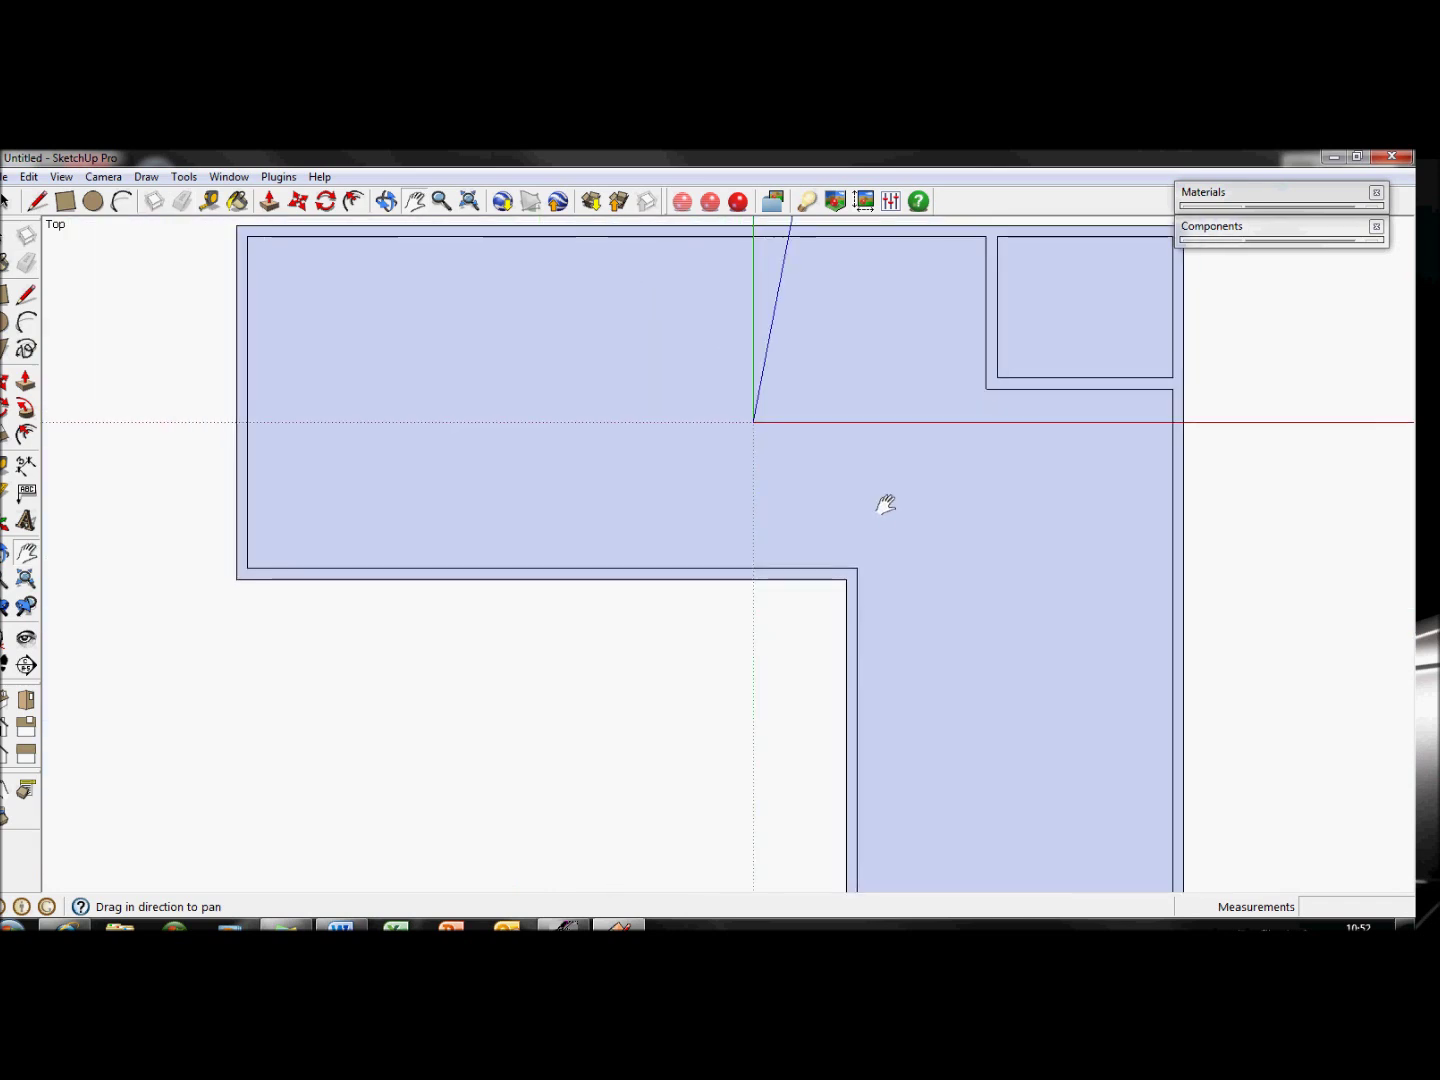
pyautogui.scroll(-1, 886, 506)
# Push/Pull the joined wall band up 2.4 m and view the L-shaped walls in 3-D
pyautogui.press('p')
pyautogui.click(849, 592)
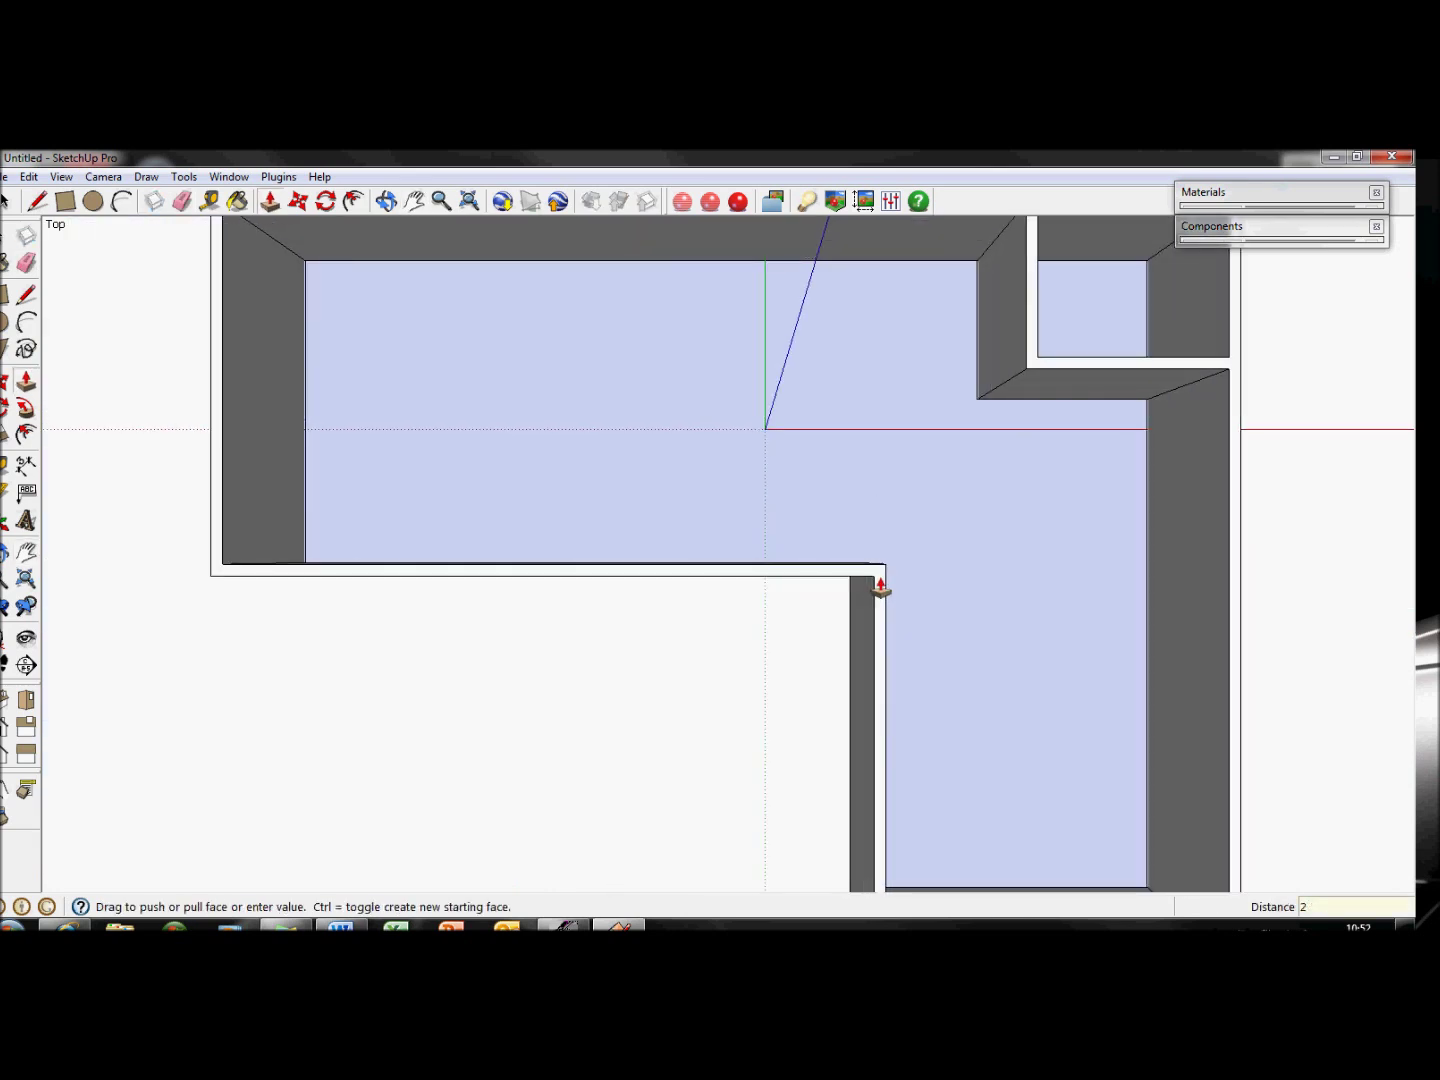
pyautogui.press('Return')
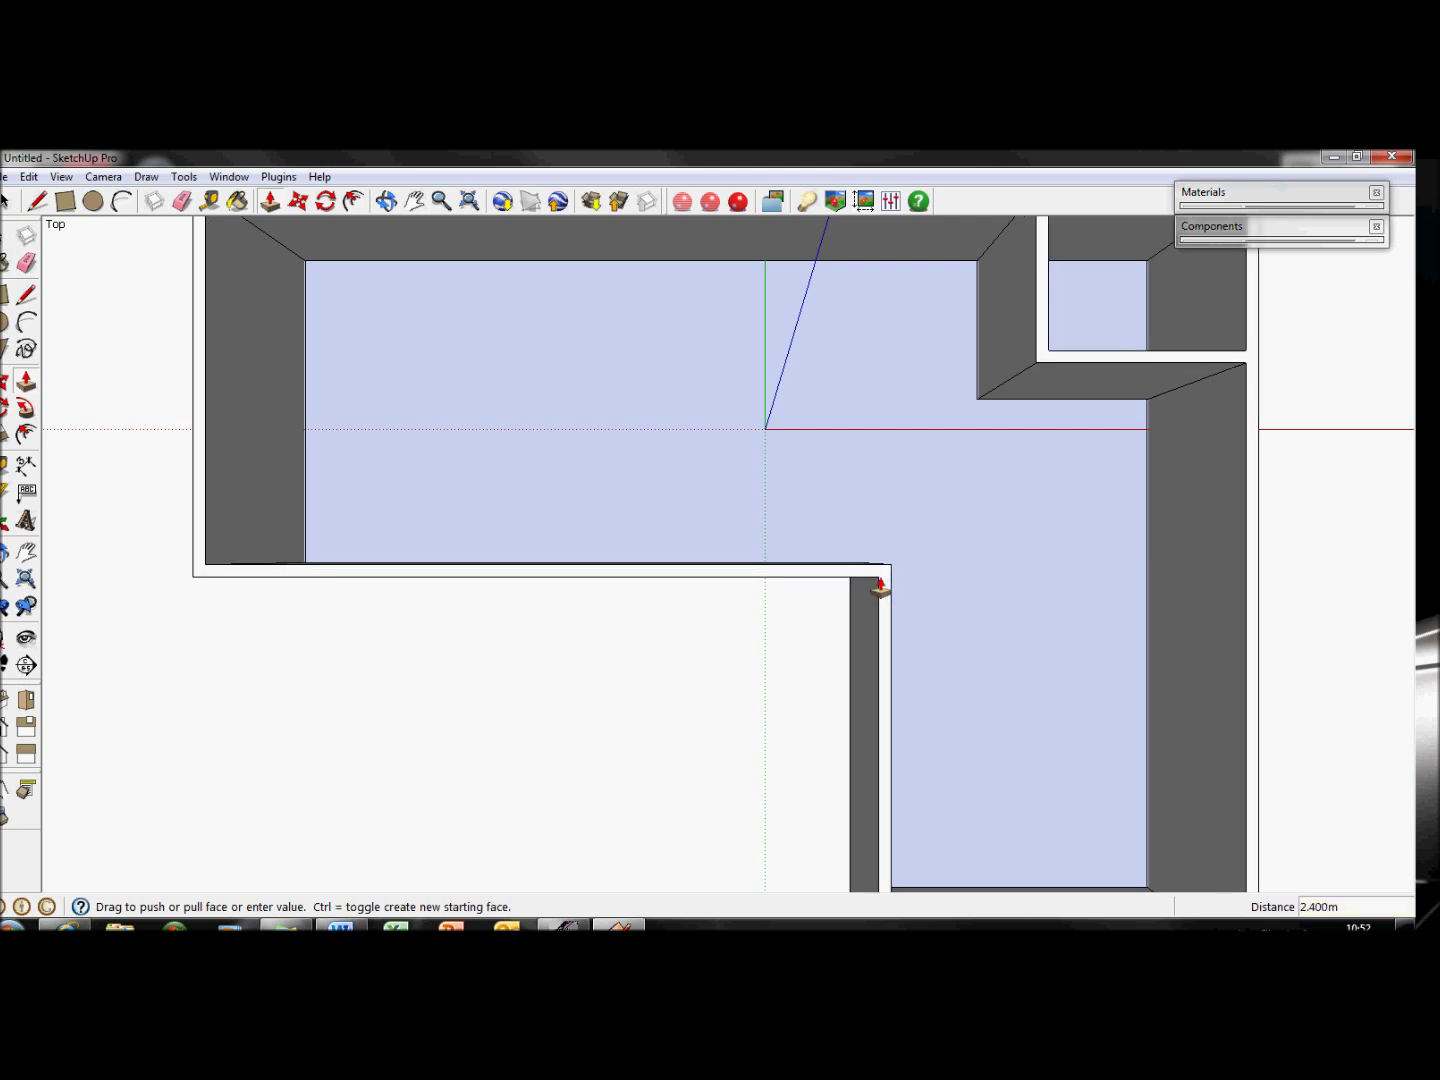
pyautogui.moveTo(830, 601); pyautogui.dragTo(745, 558, button='middle')
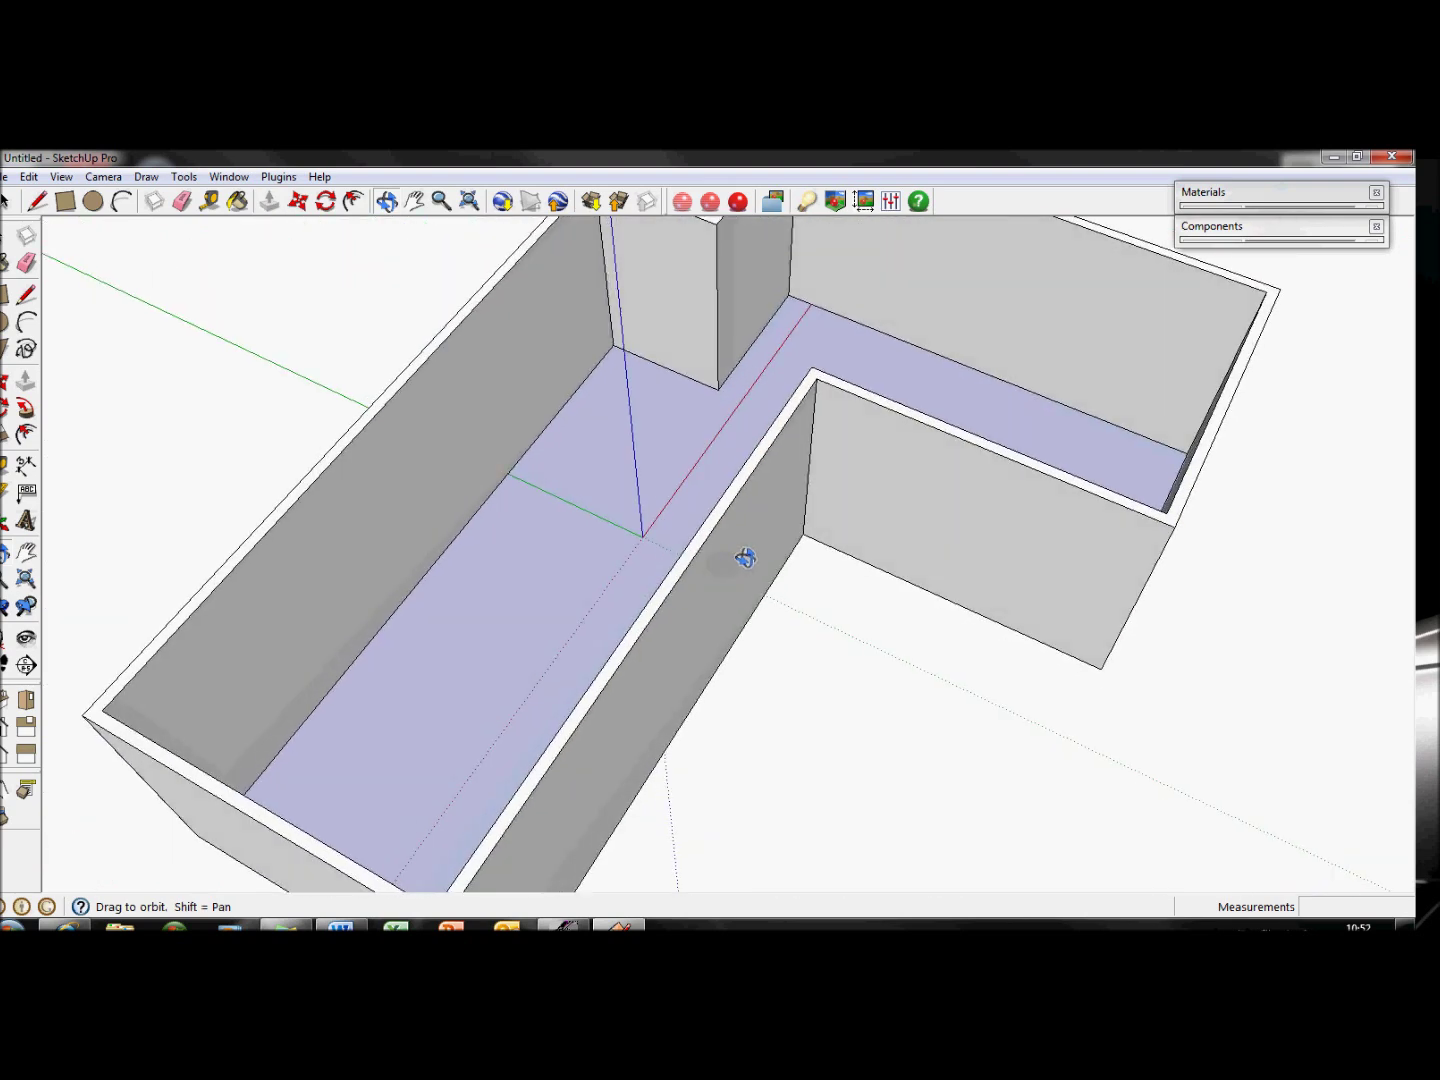
# Draw a door-sized rectangle at the base of the long outer wall
pyautogui.moveTo(823, 673); pyautogui.dragTo(511, 540, button='middle')
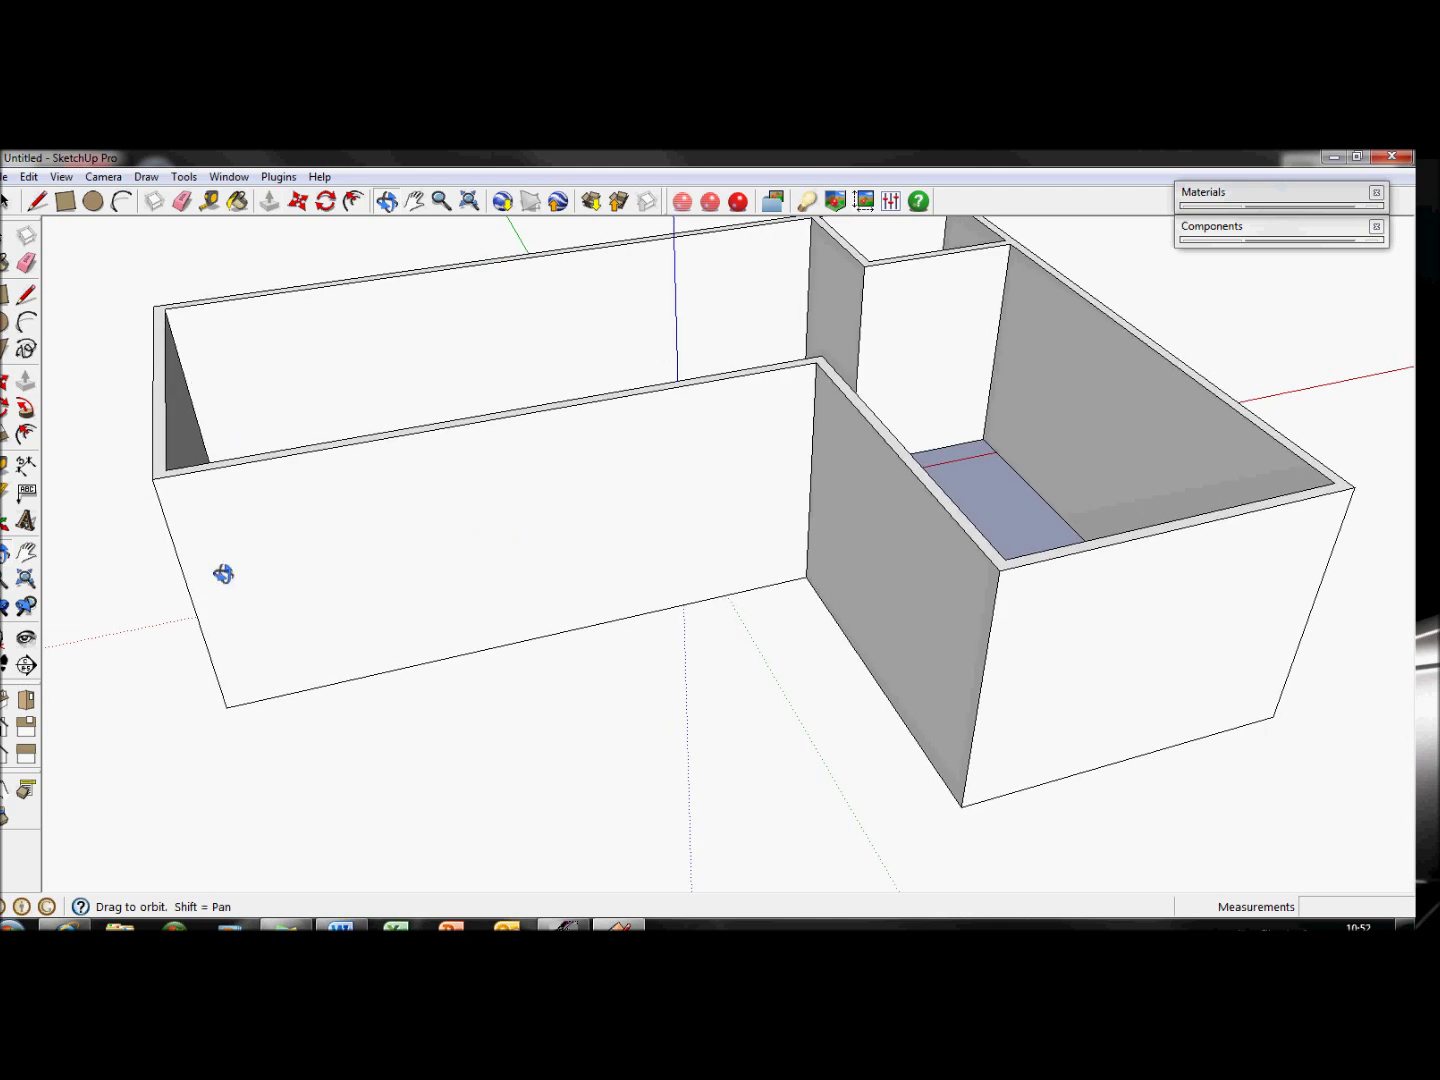
pyautogui.press('r')
pyautogui.click(351, 680)
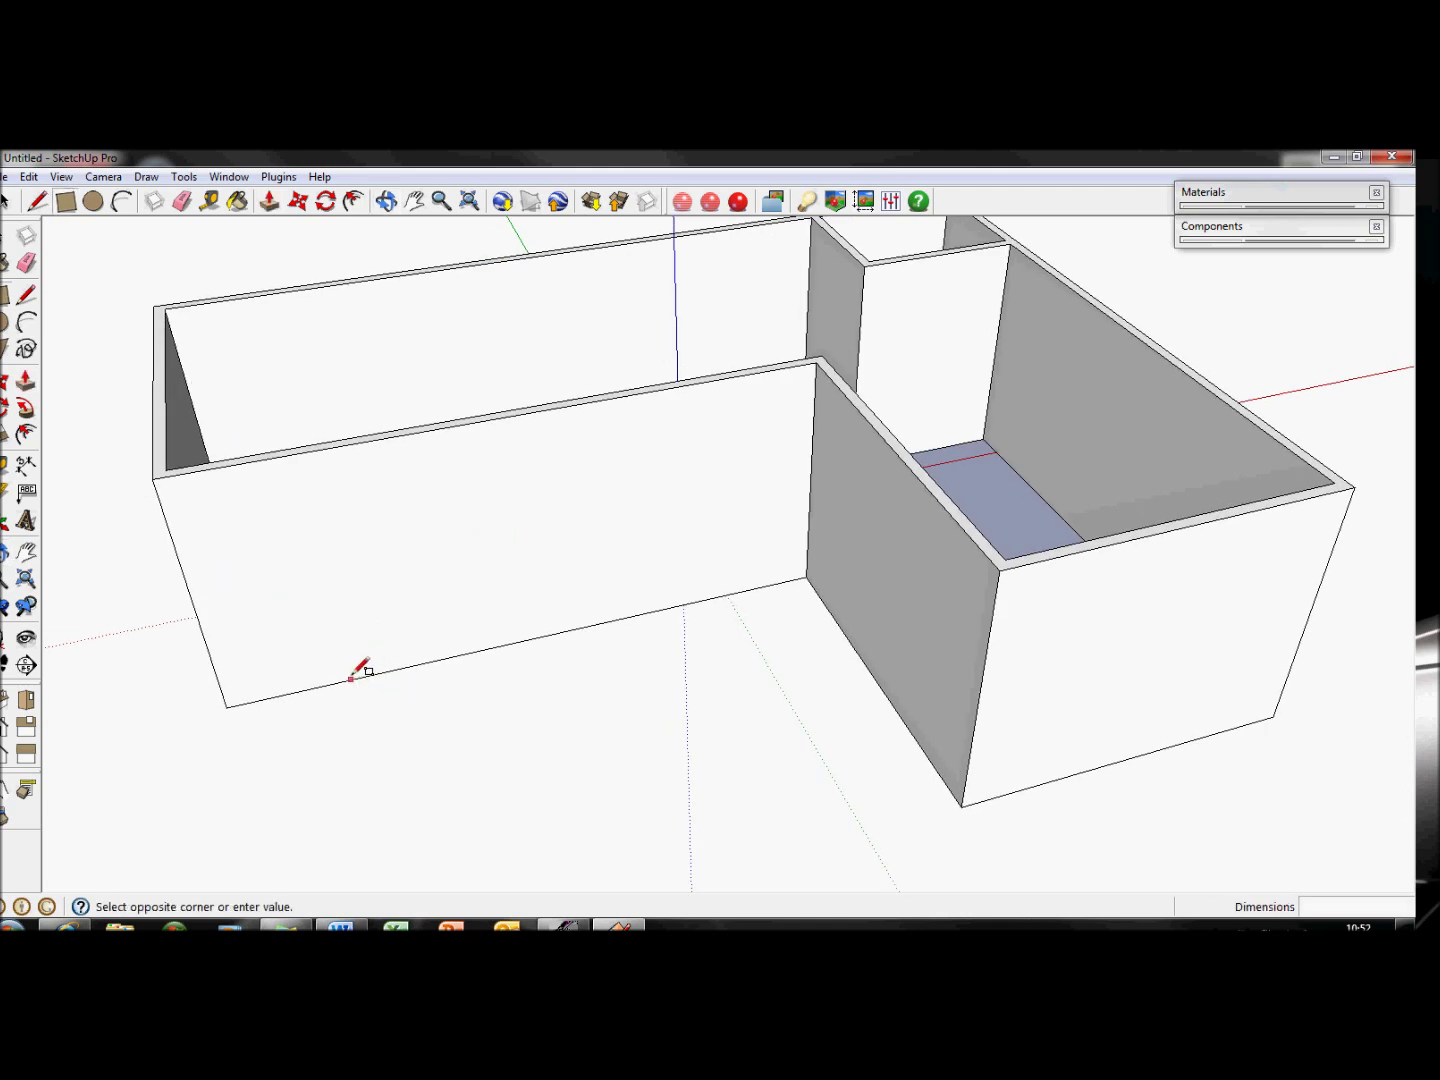
pyautogui.click(420, 486)
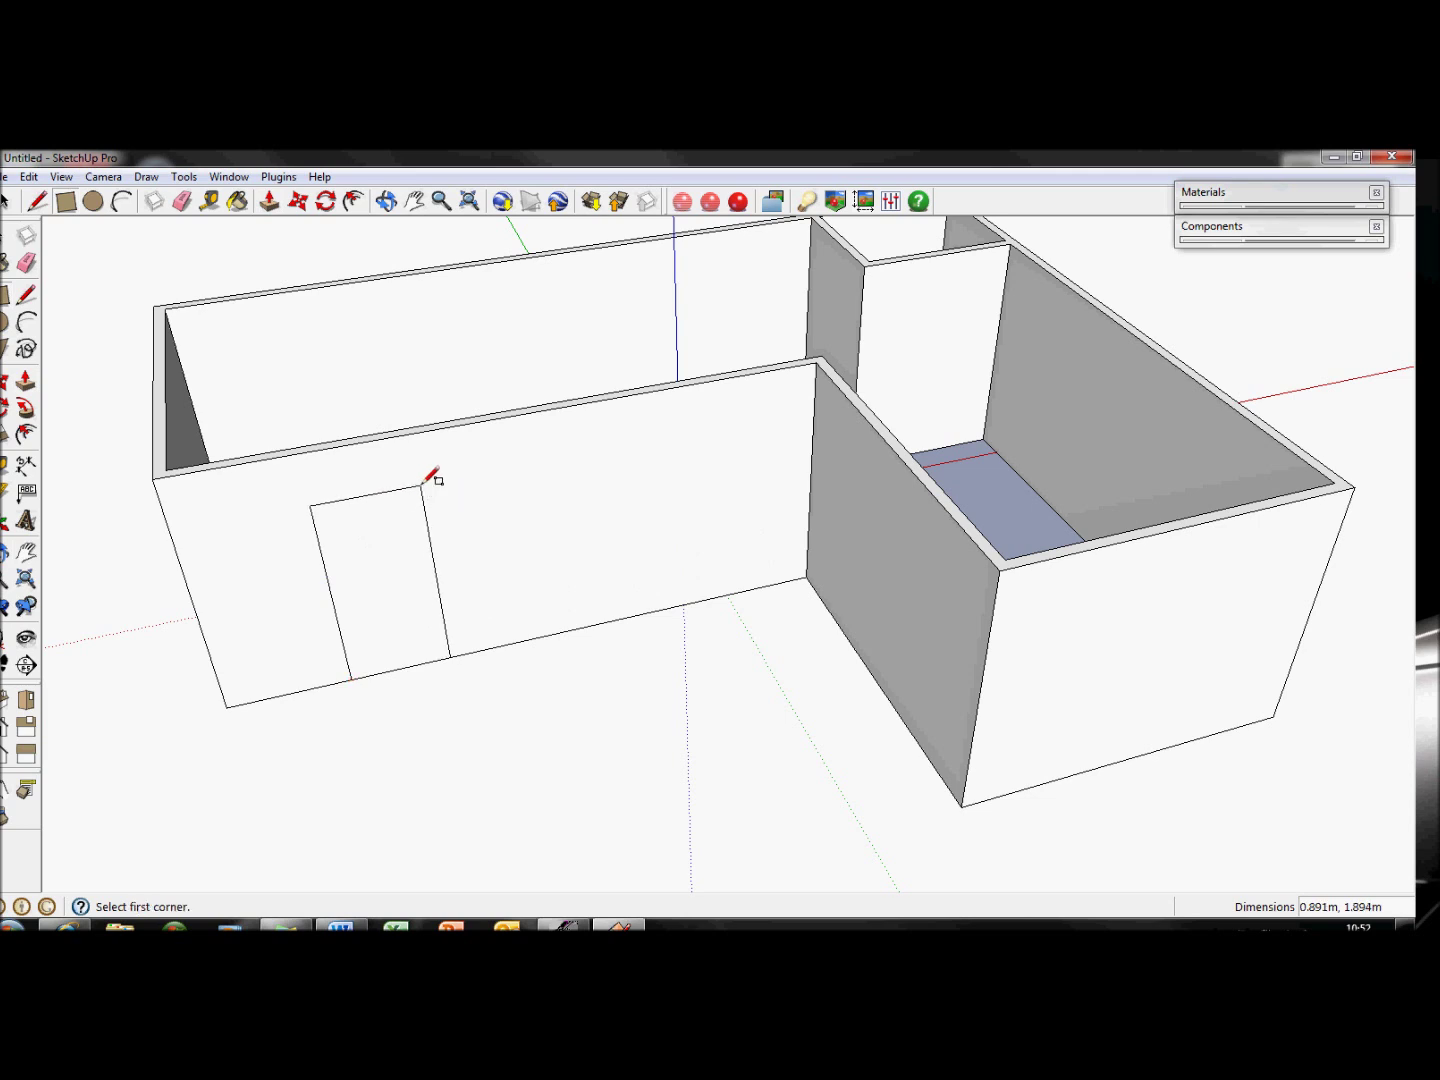
# Push the door face 0.1 m through the wall to open the doorway
pyautogui.press('p')
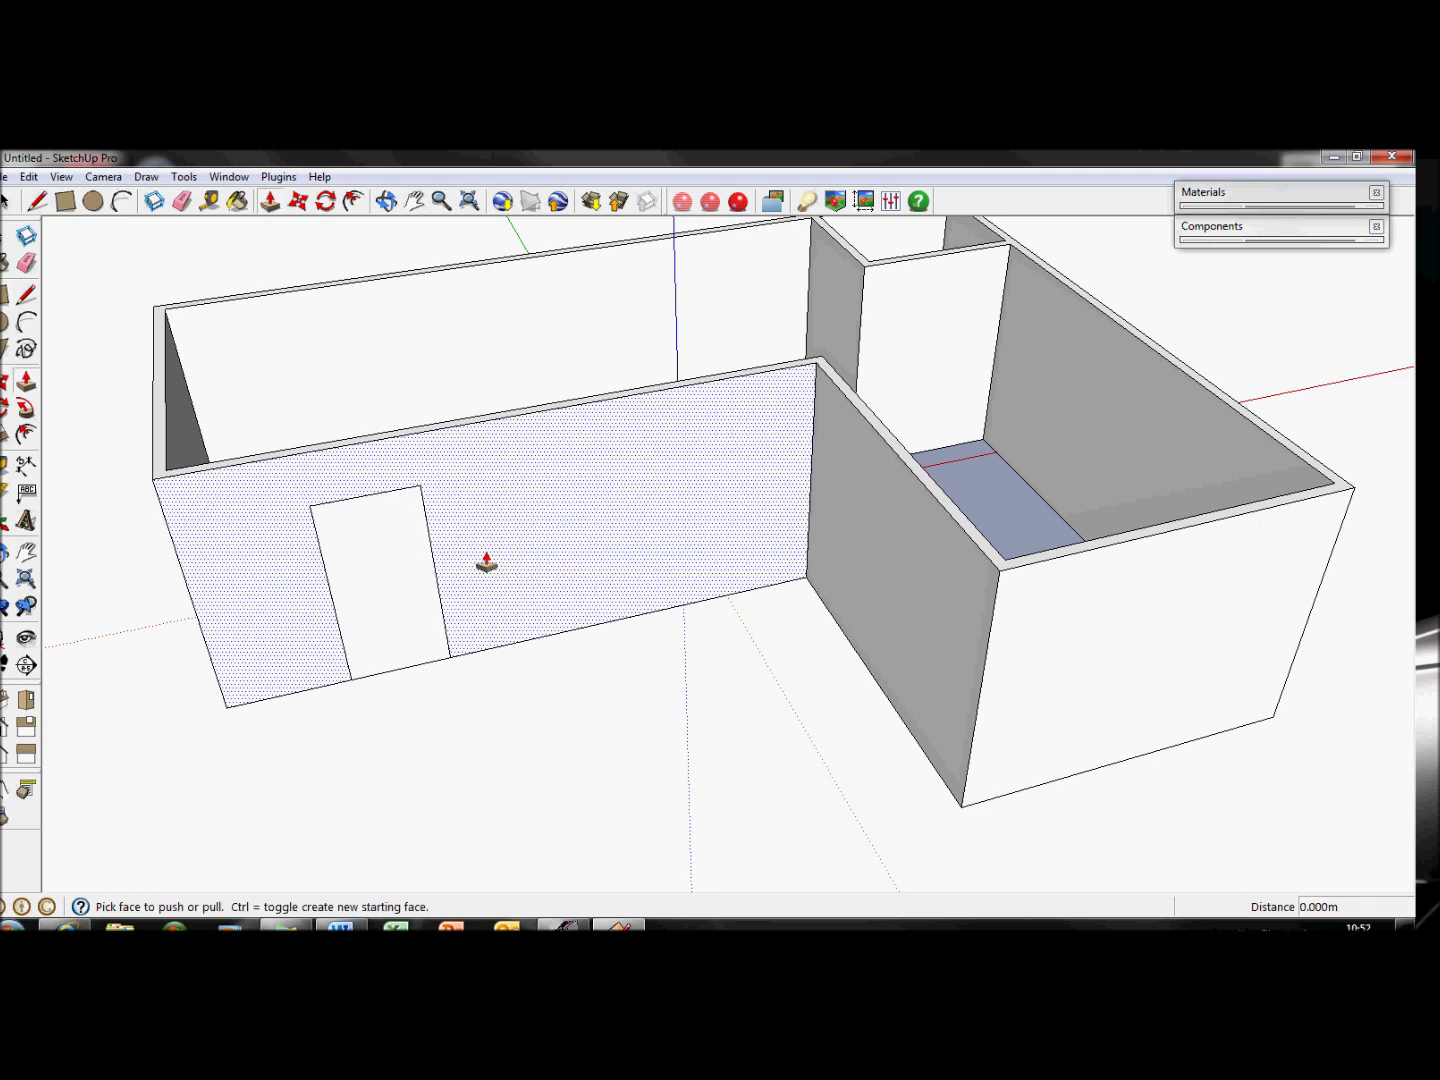
pyautogui.click(397, 626)
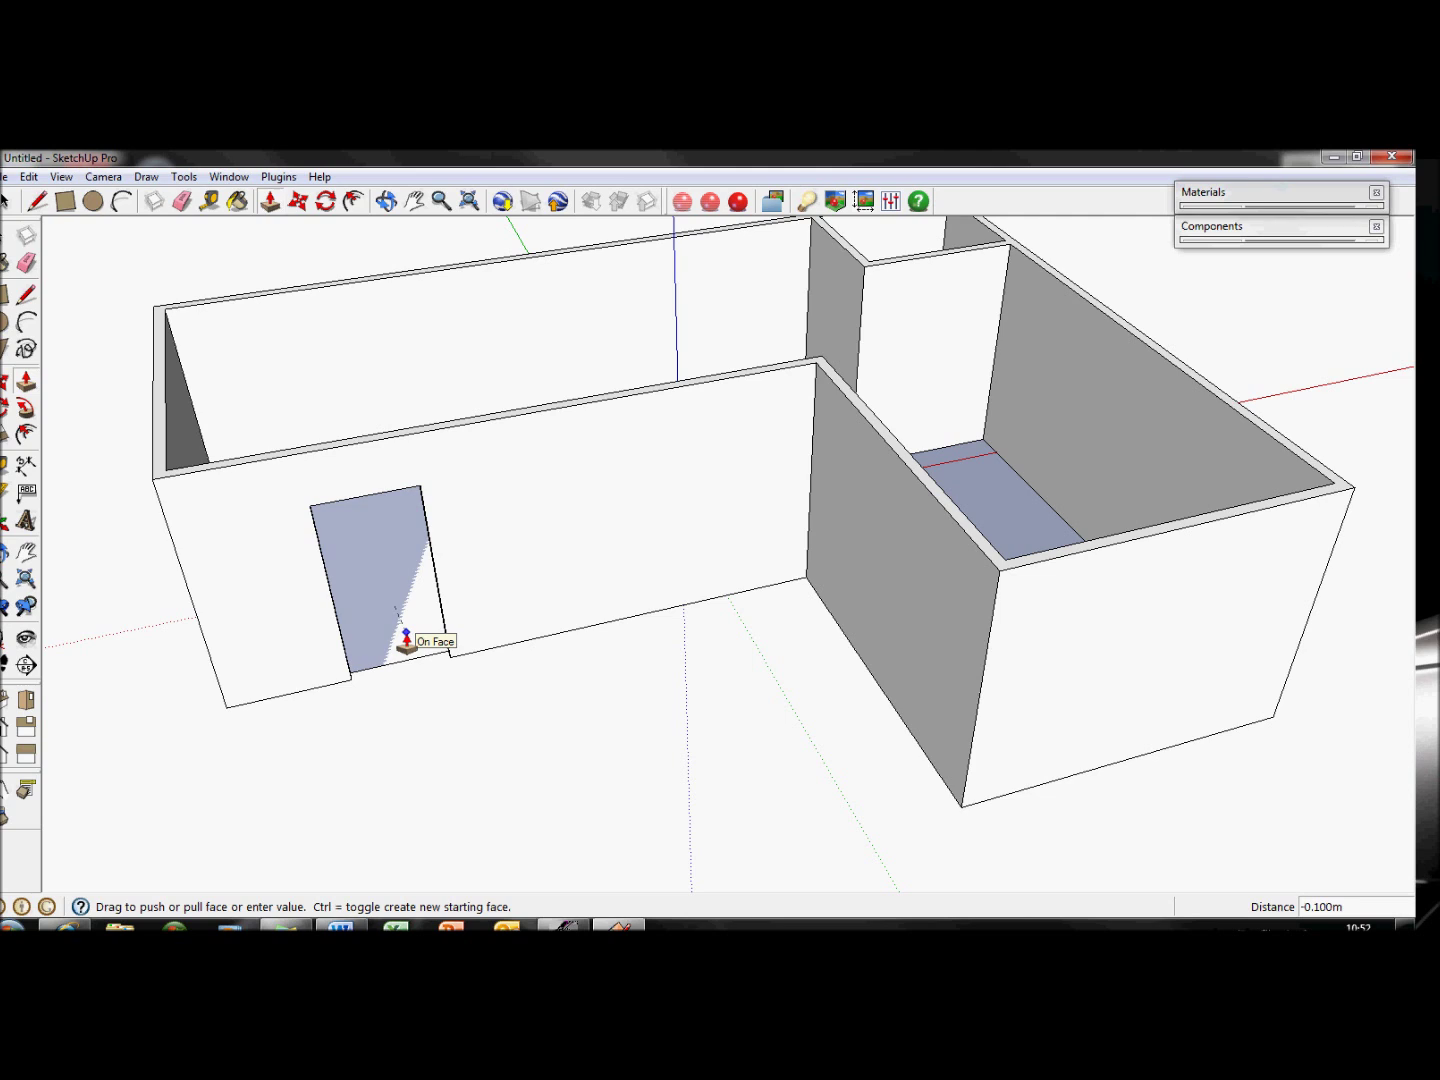
pyautogui.click(404, 614)
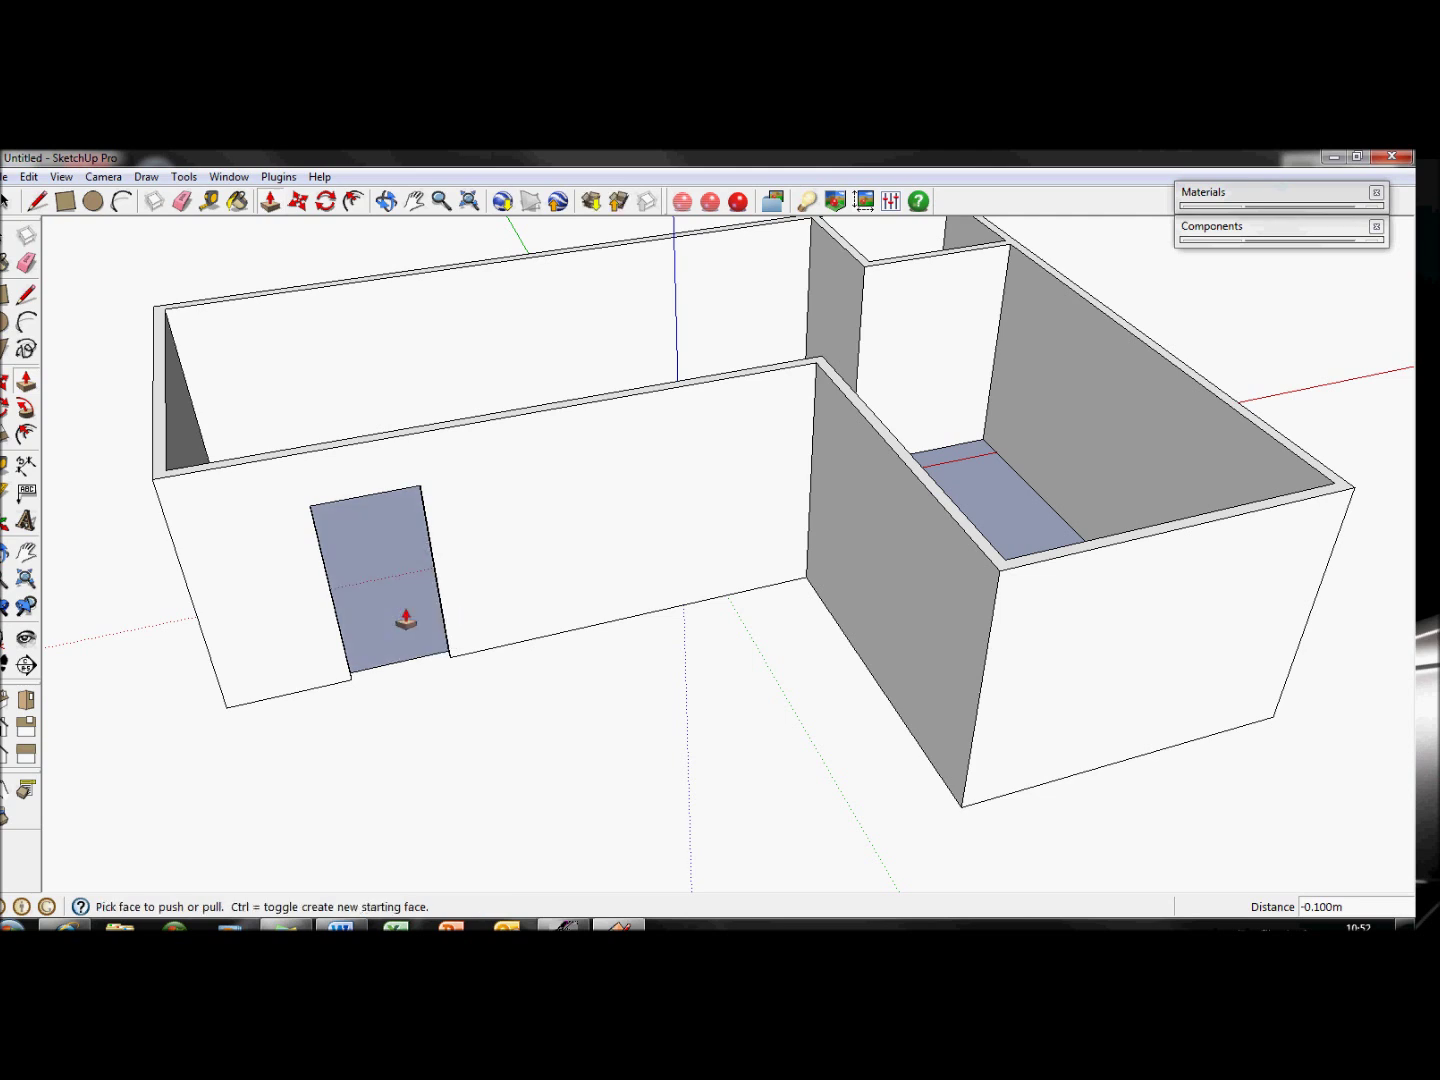
pyautogui.moveTo(425, 644); pyautogui.dragTo(376, 627, button='middle')
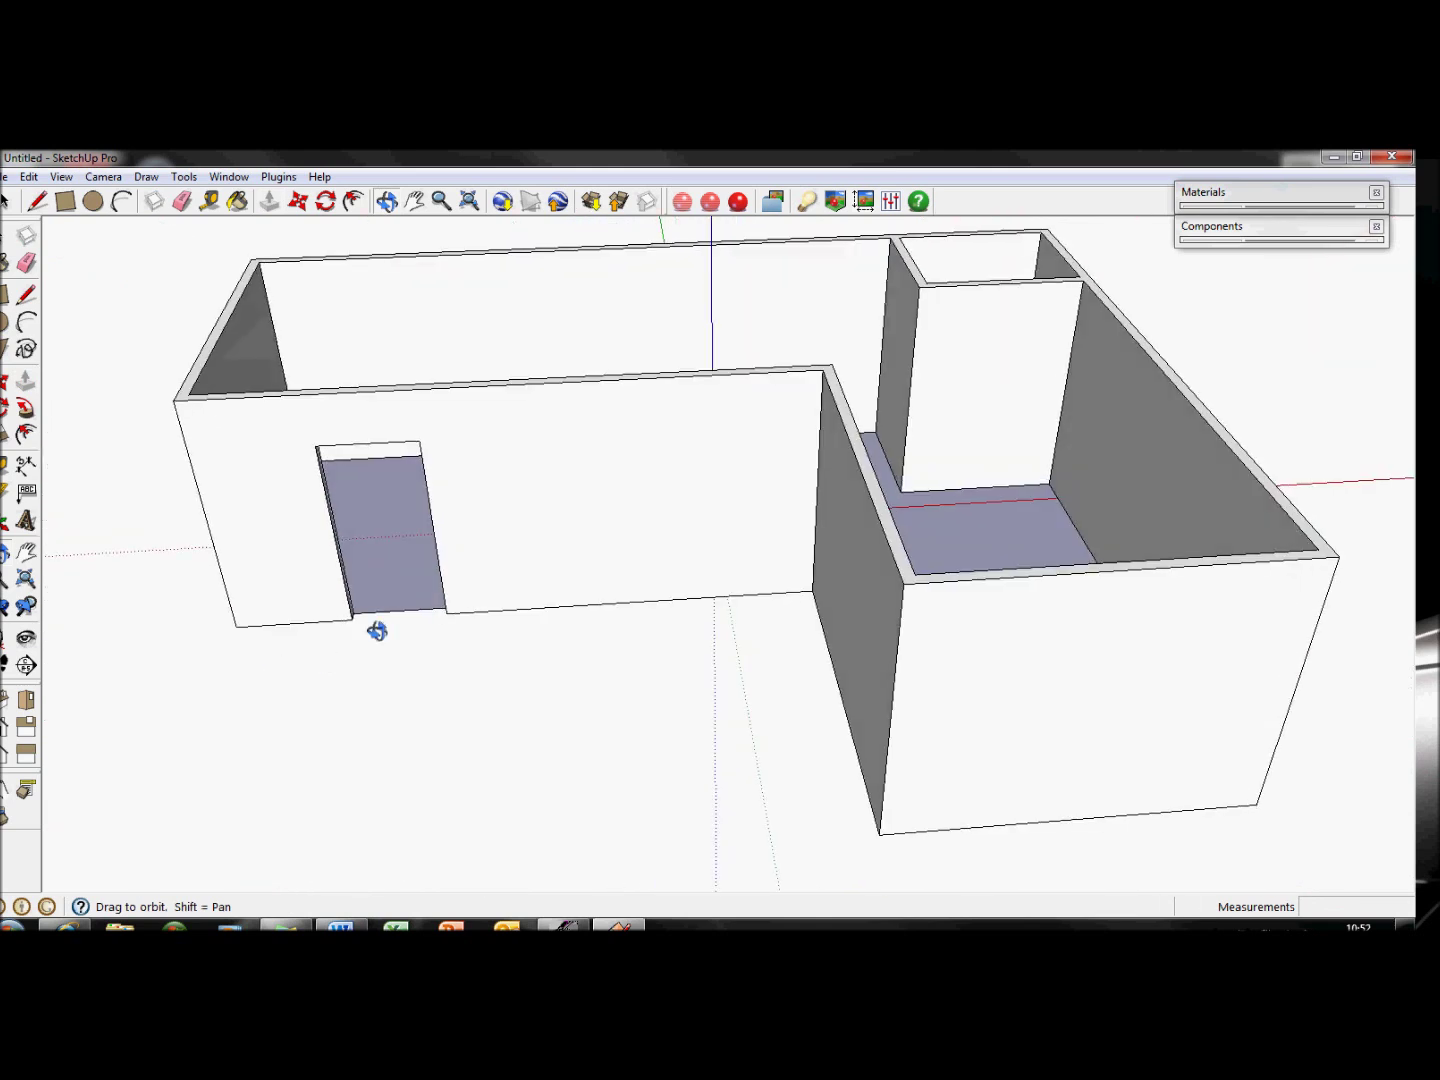
# Draw a window rectangle beside the door and push it through the wall
pyautogui.press('r')
pyautogui.click(511, 456)
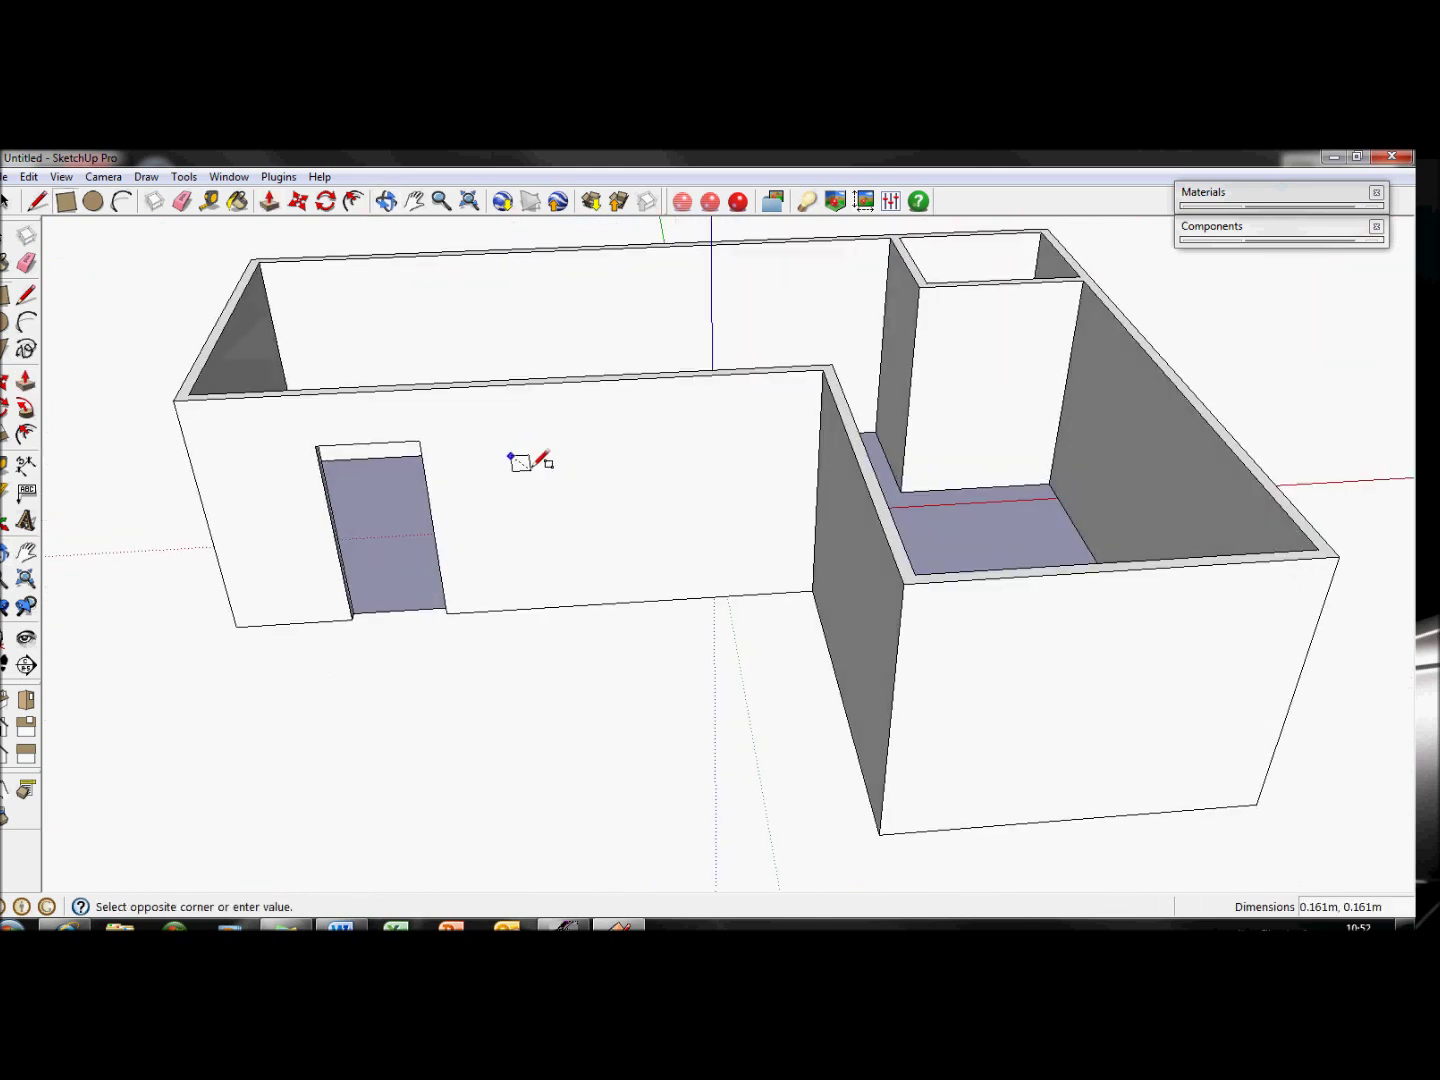
pyautogui.click(645, 519)
pyautogui.press('p')
pyautogui.doubleClick(624, 518)
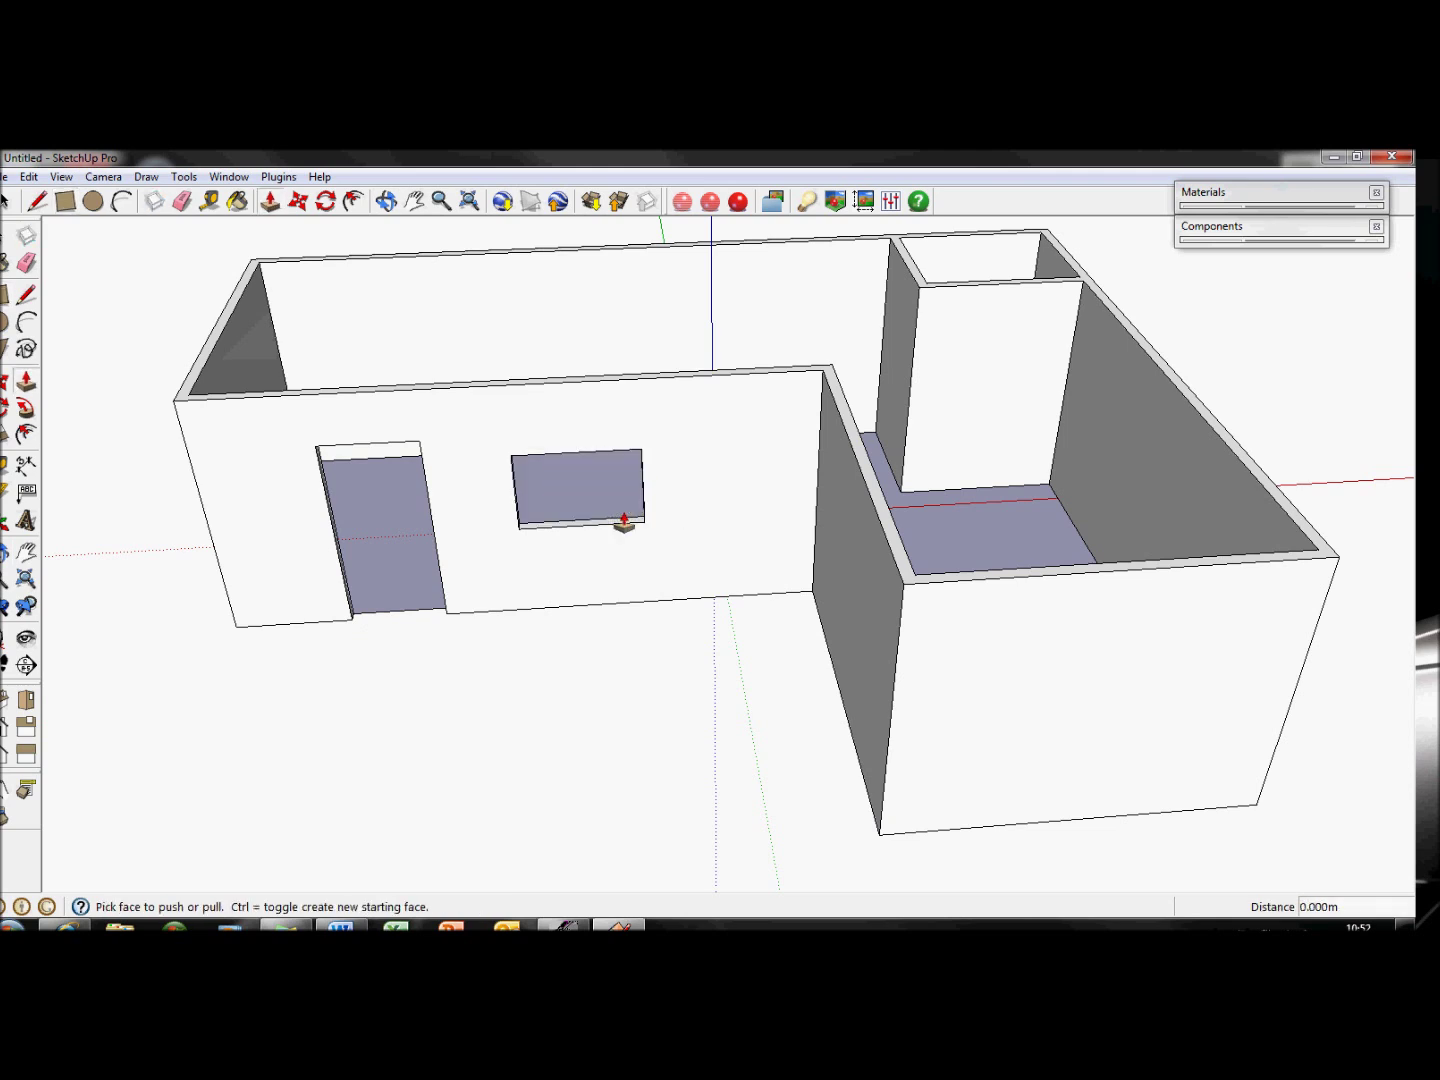
pyautogui.moveTo(980, 804); pyautogui.dragTo(931, 720, button='middle')
# Copy the window face twice onto the right-hand wing's front wall, side by side
pyautogui.press('r')
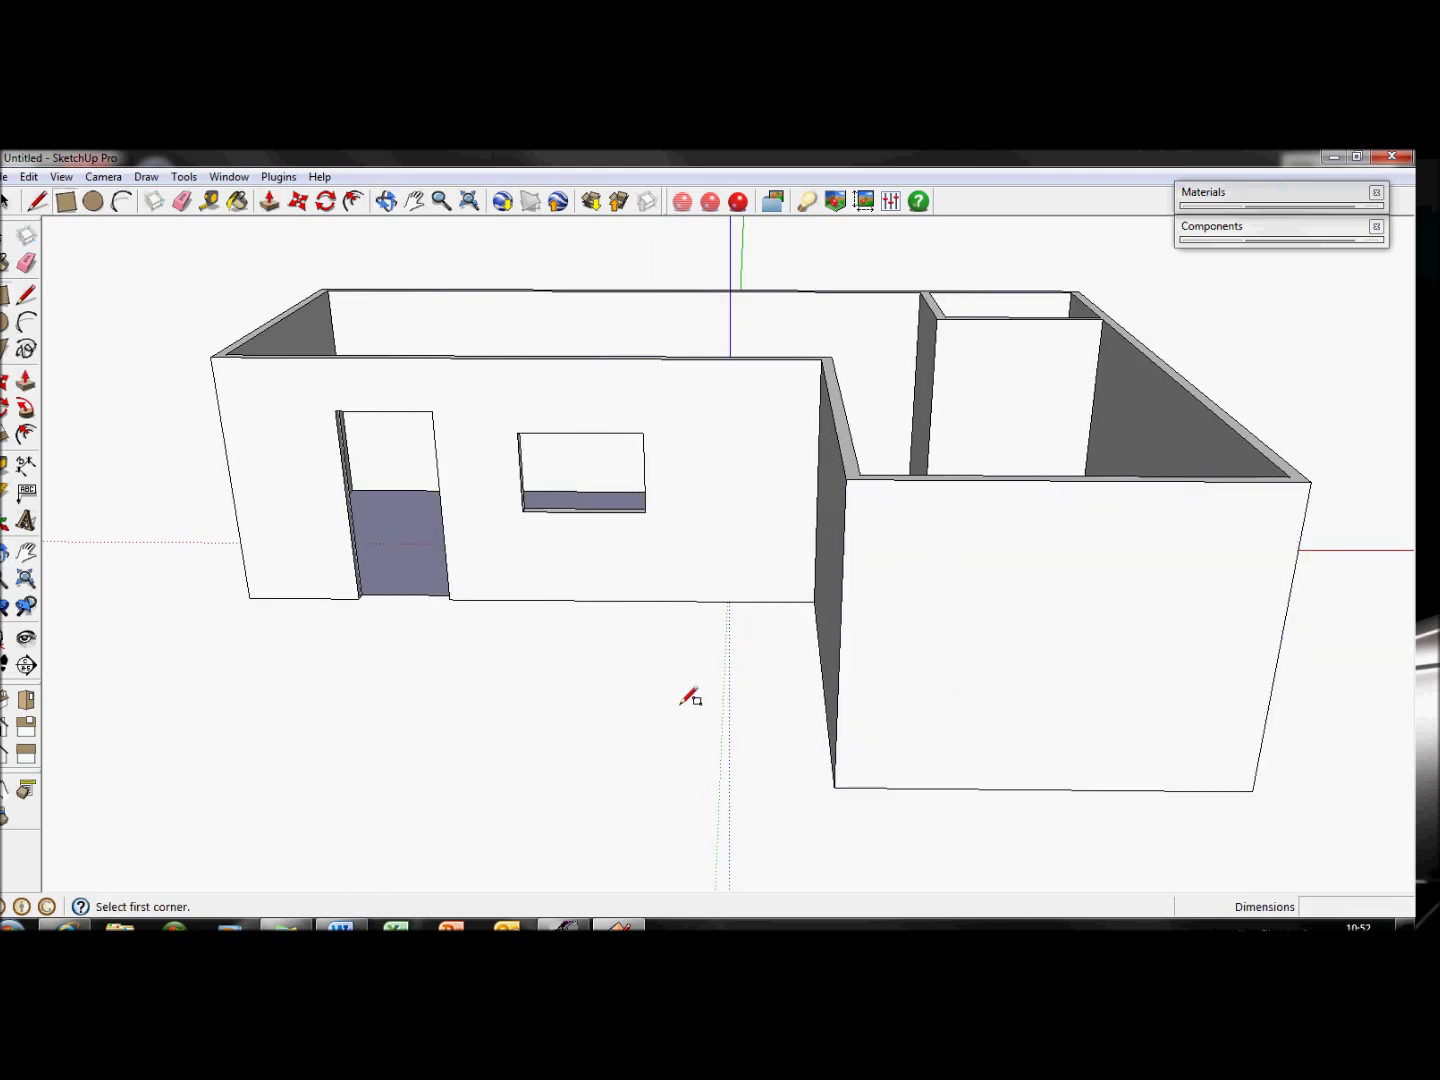
pyautogui.moveTo(743, 595); pyautogui.dragTo(786, 605, button='middle')
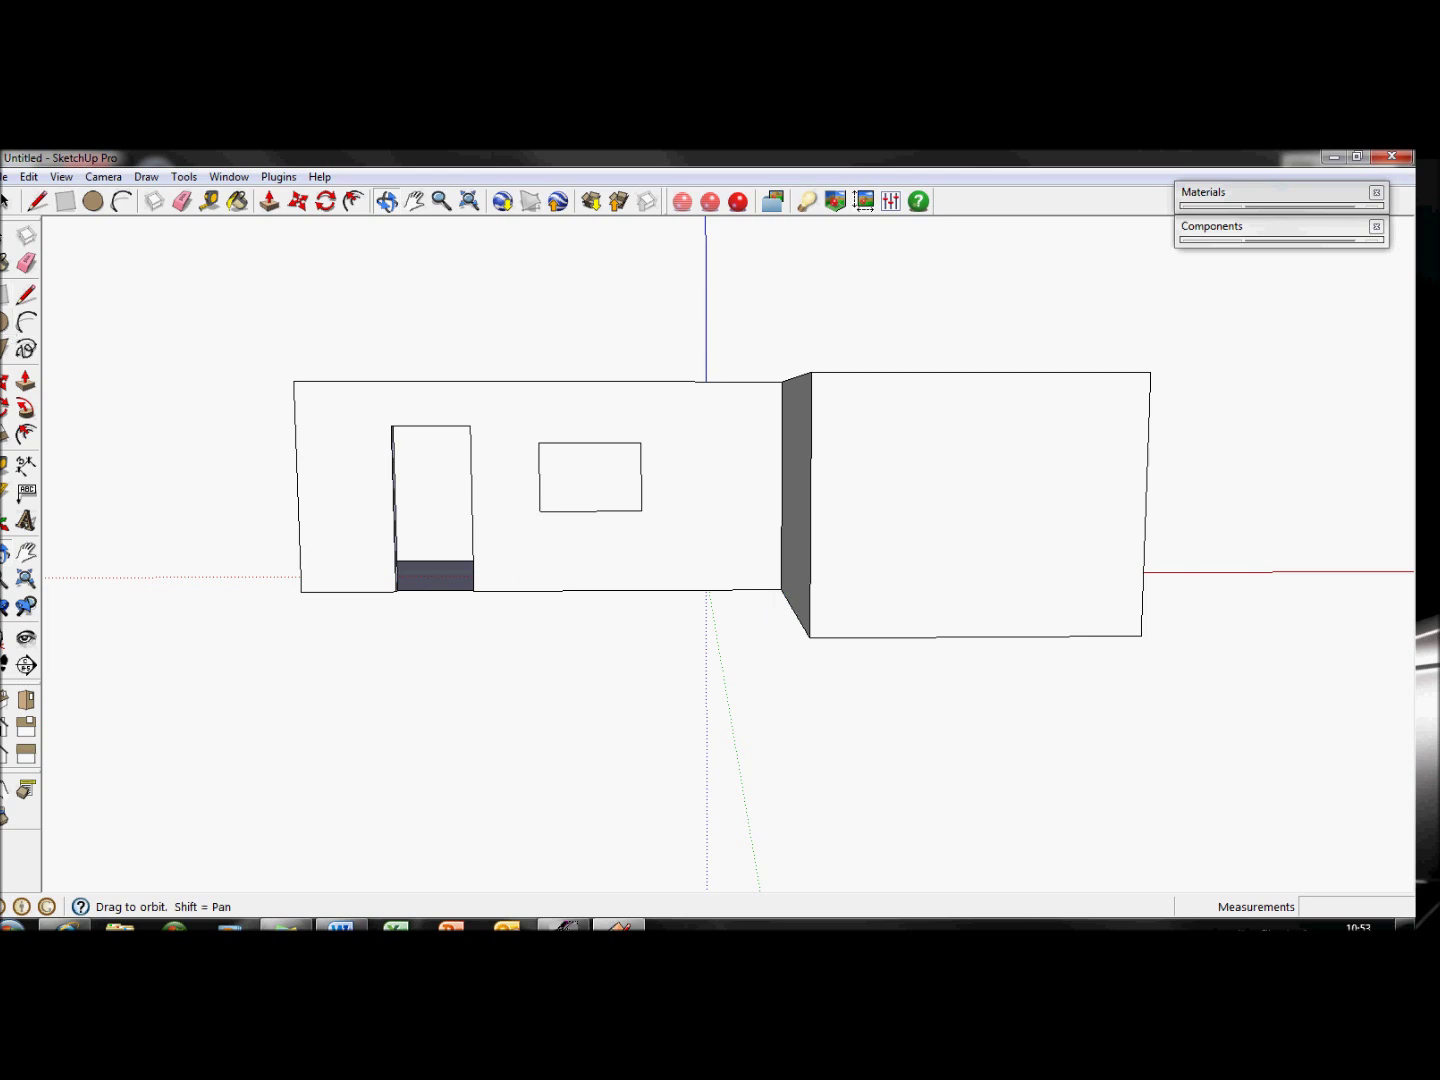
pyautogui.click(7, 239)
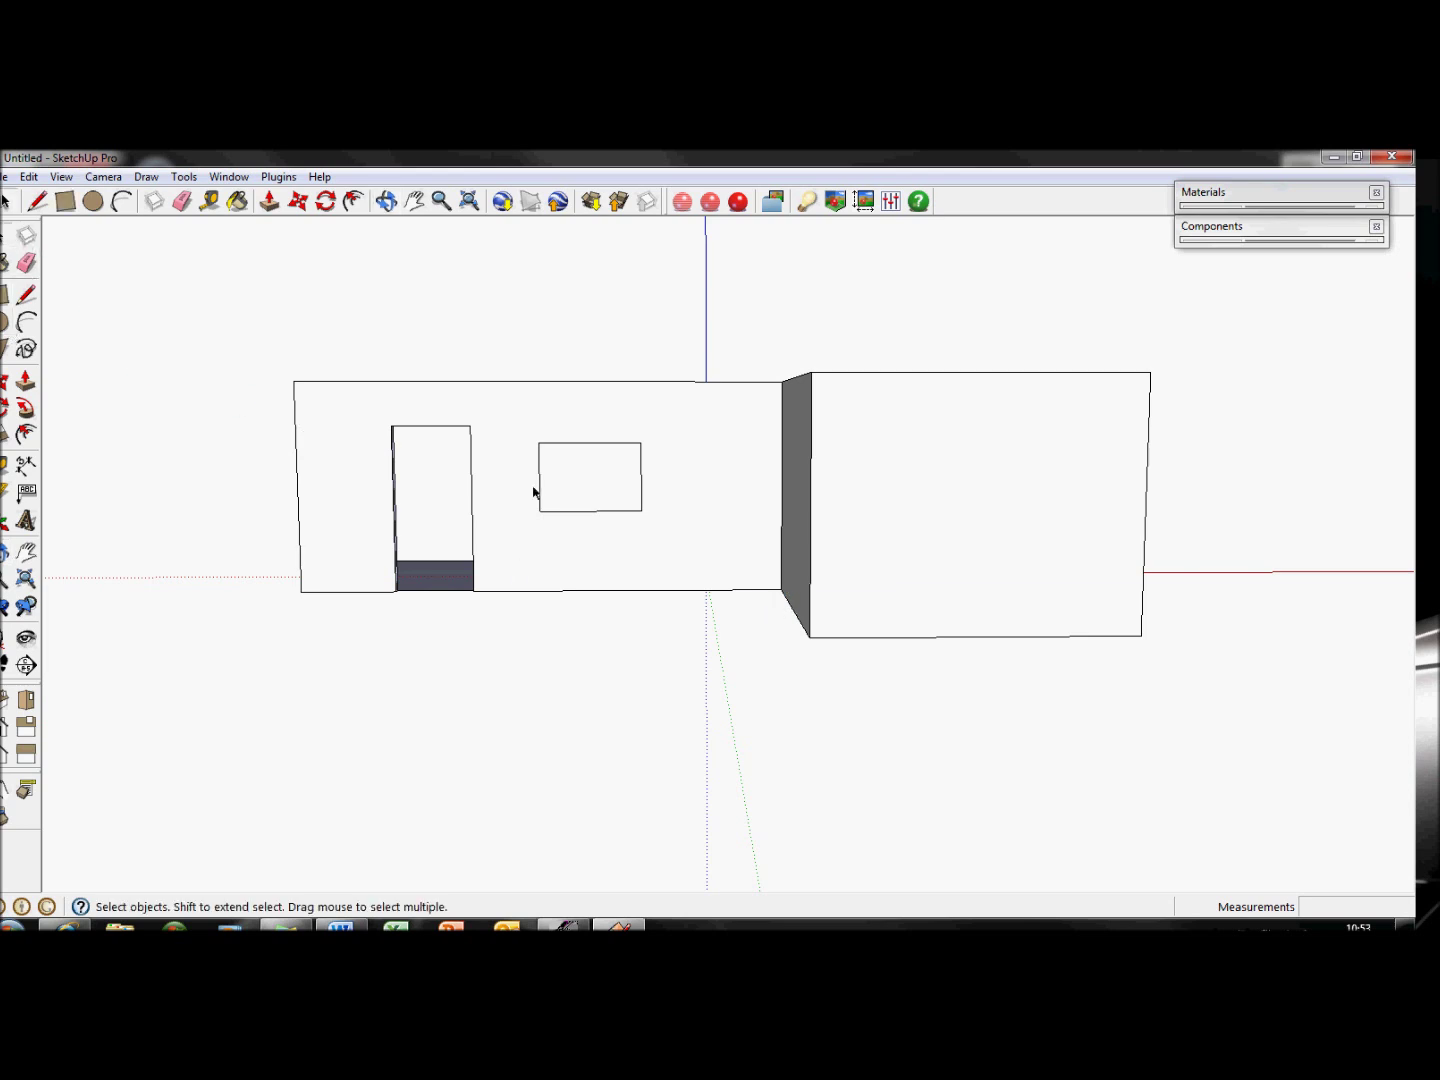
pyautogui.click(621, 502)
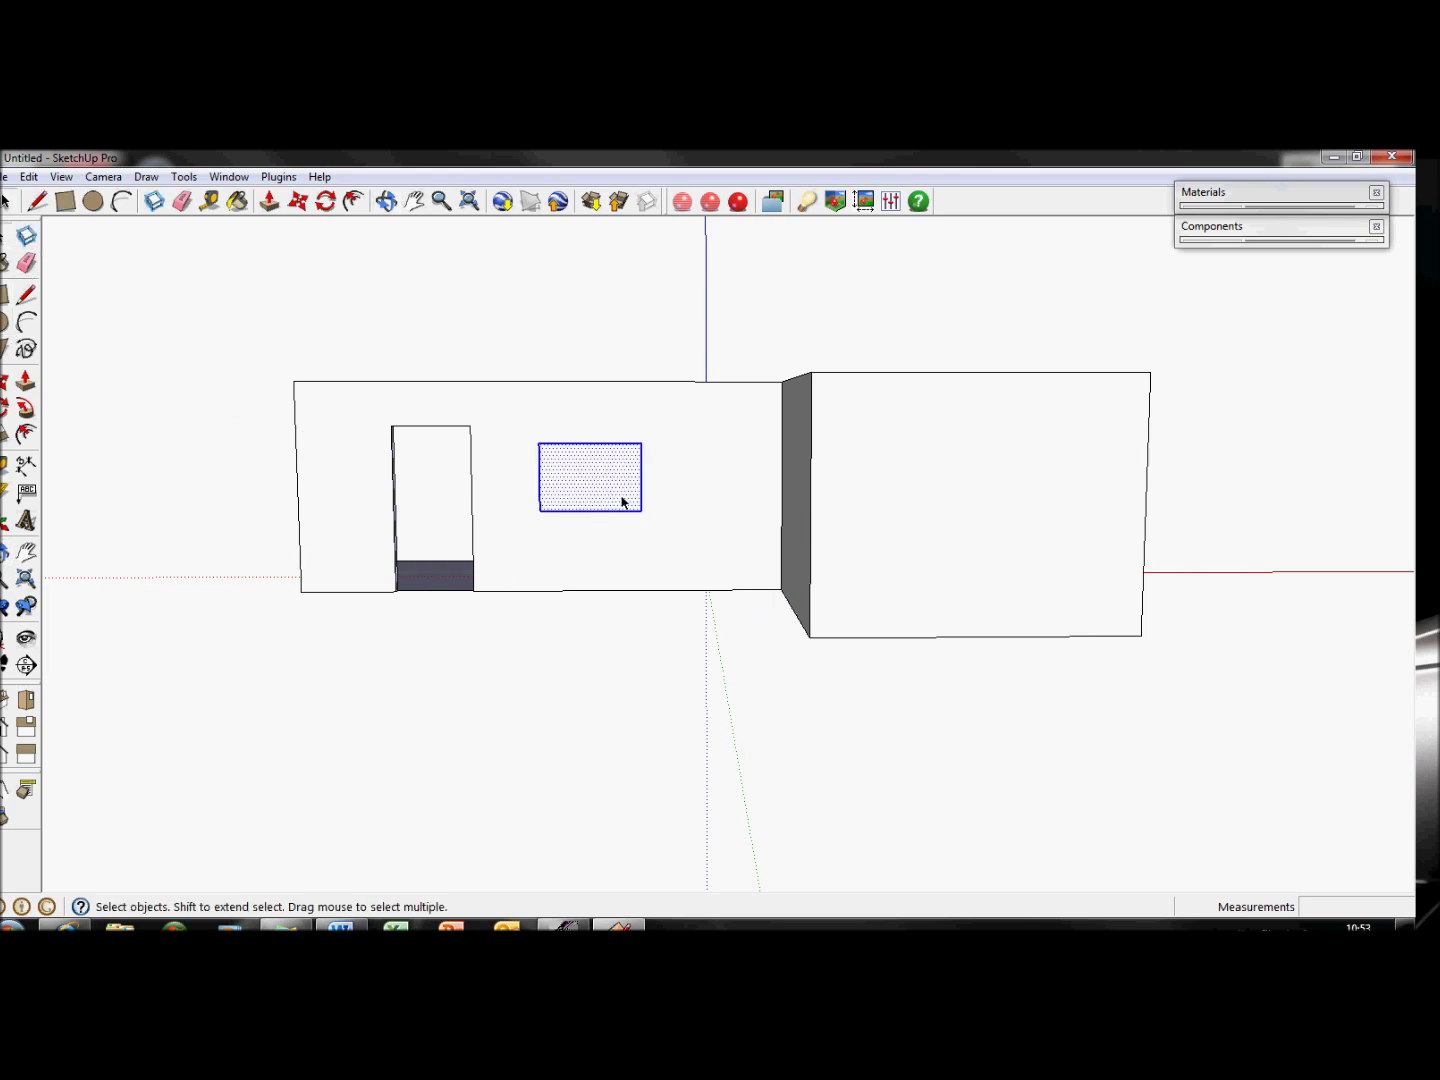
pyautogui.press('m')
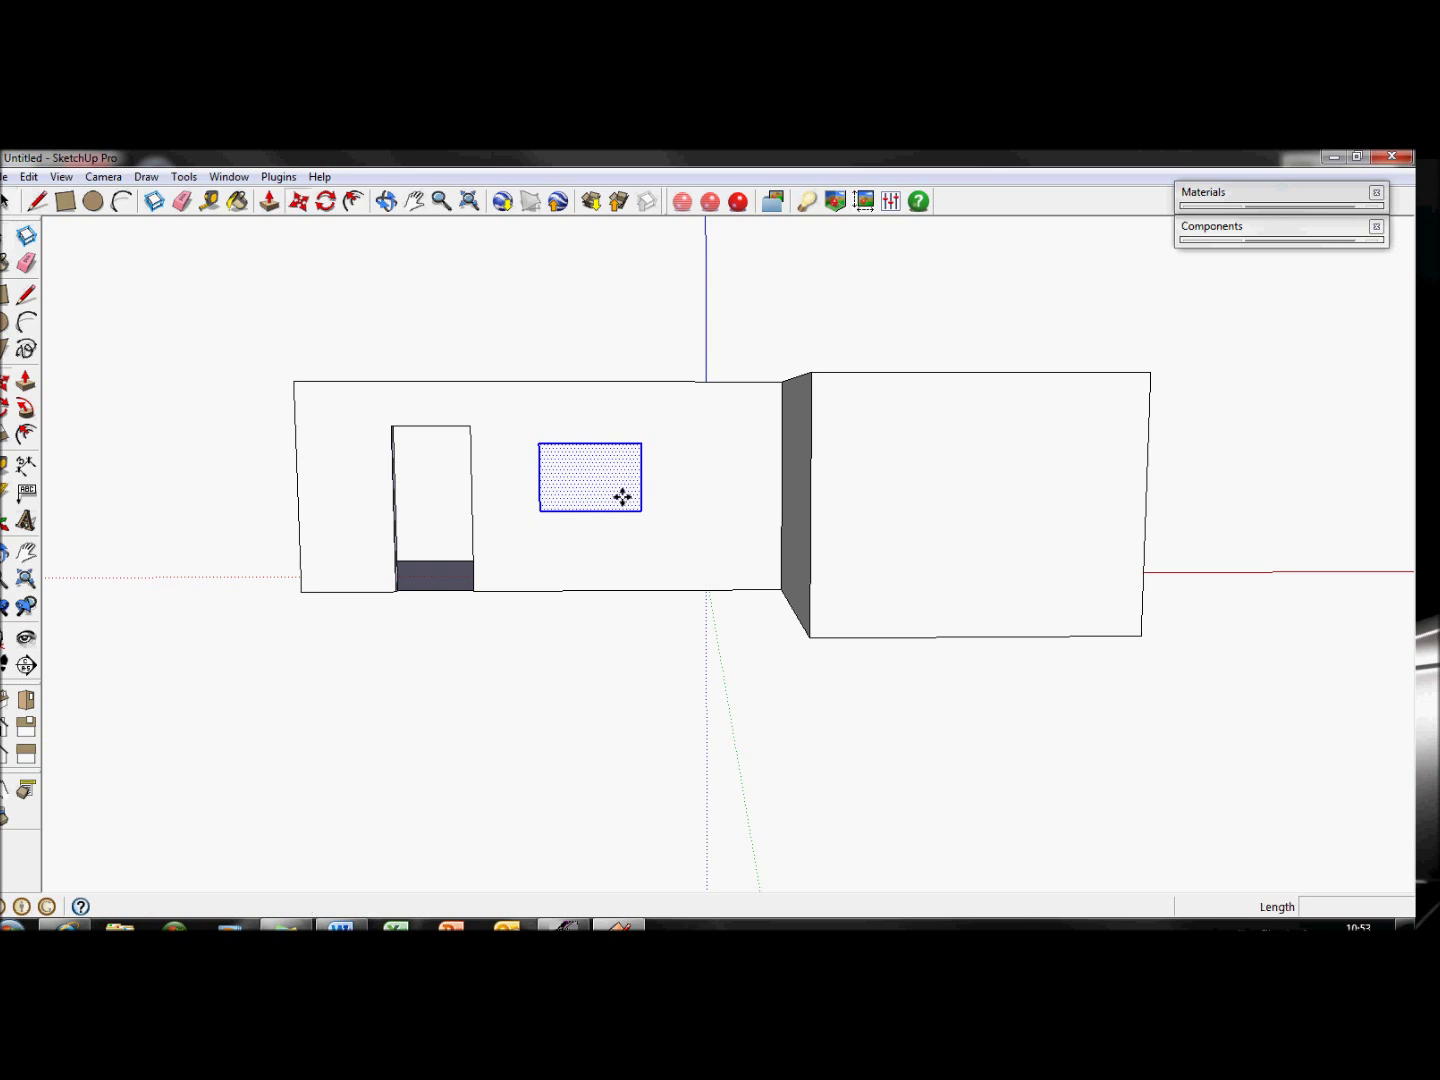
pyautogui.click(537, 510)
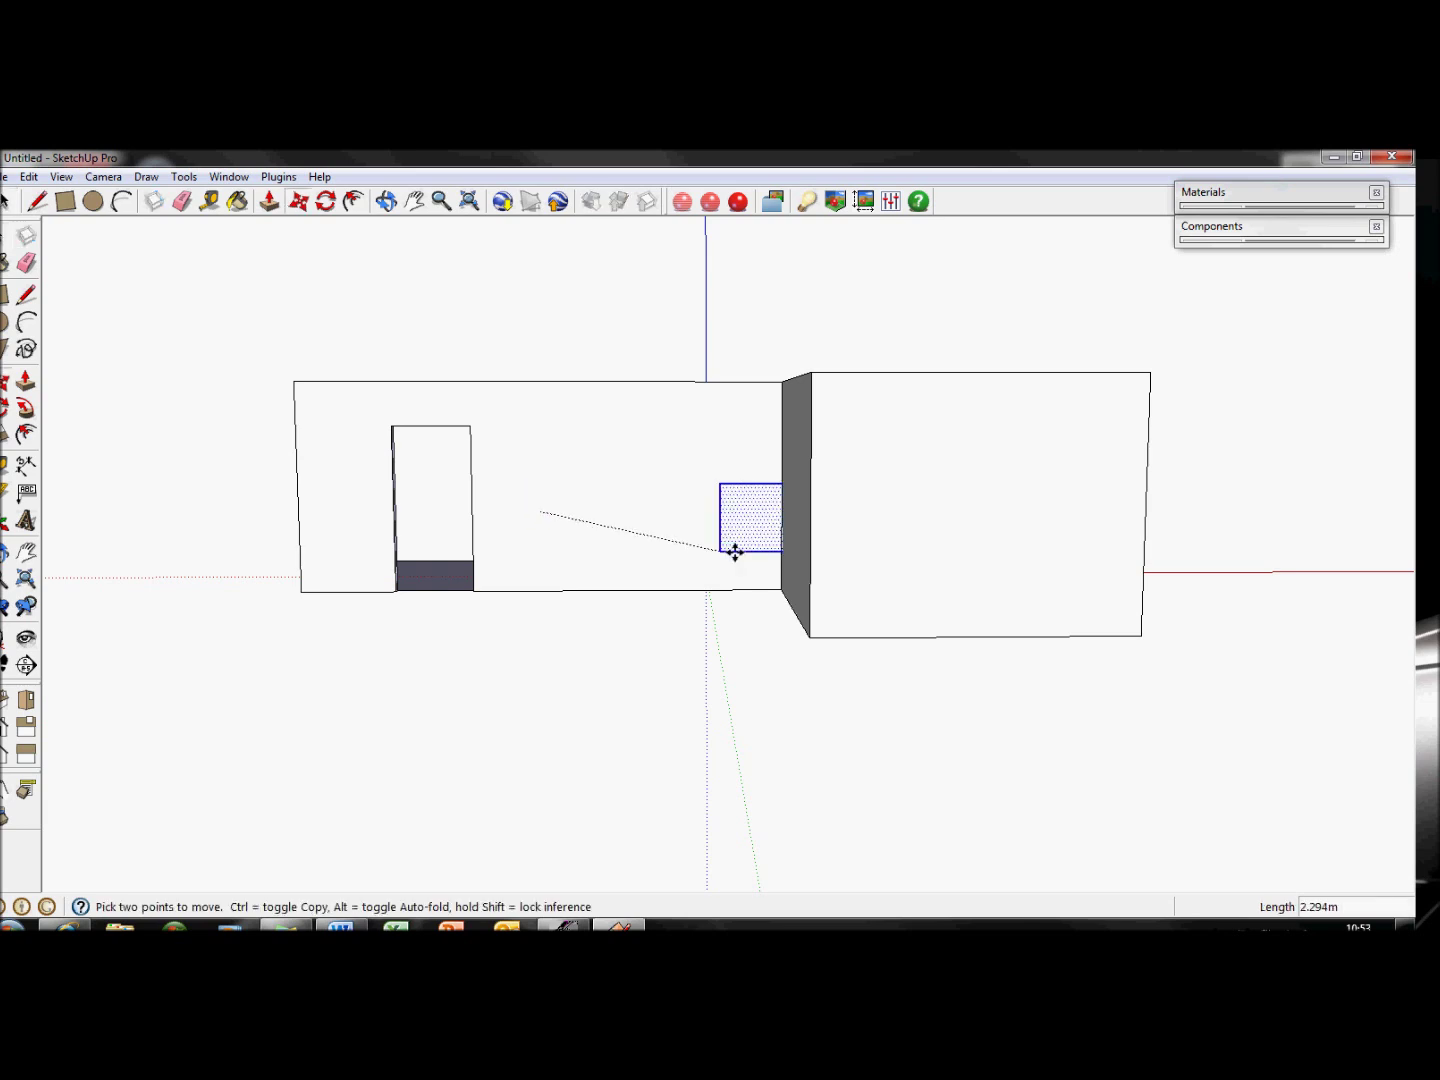
pyautogui.press('ctrl')
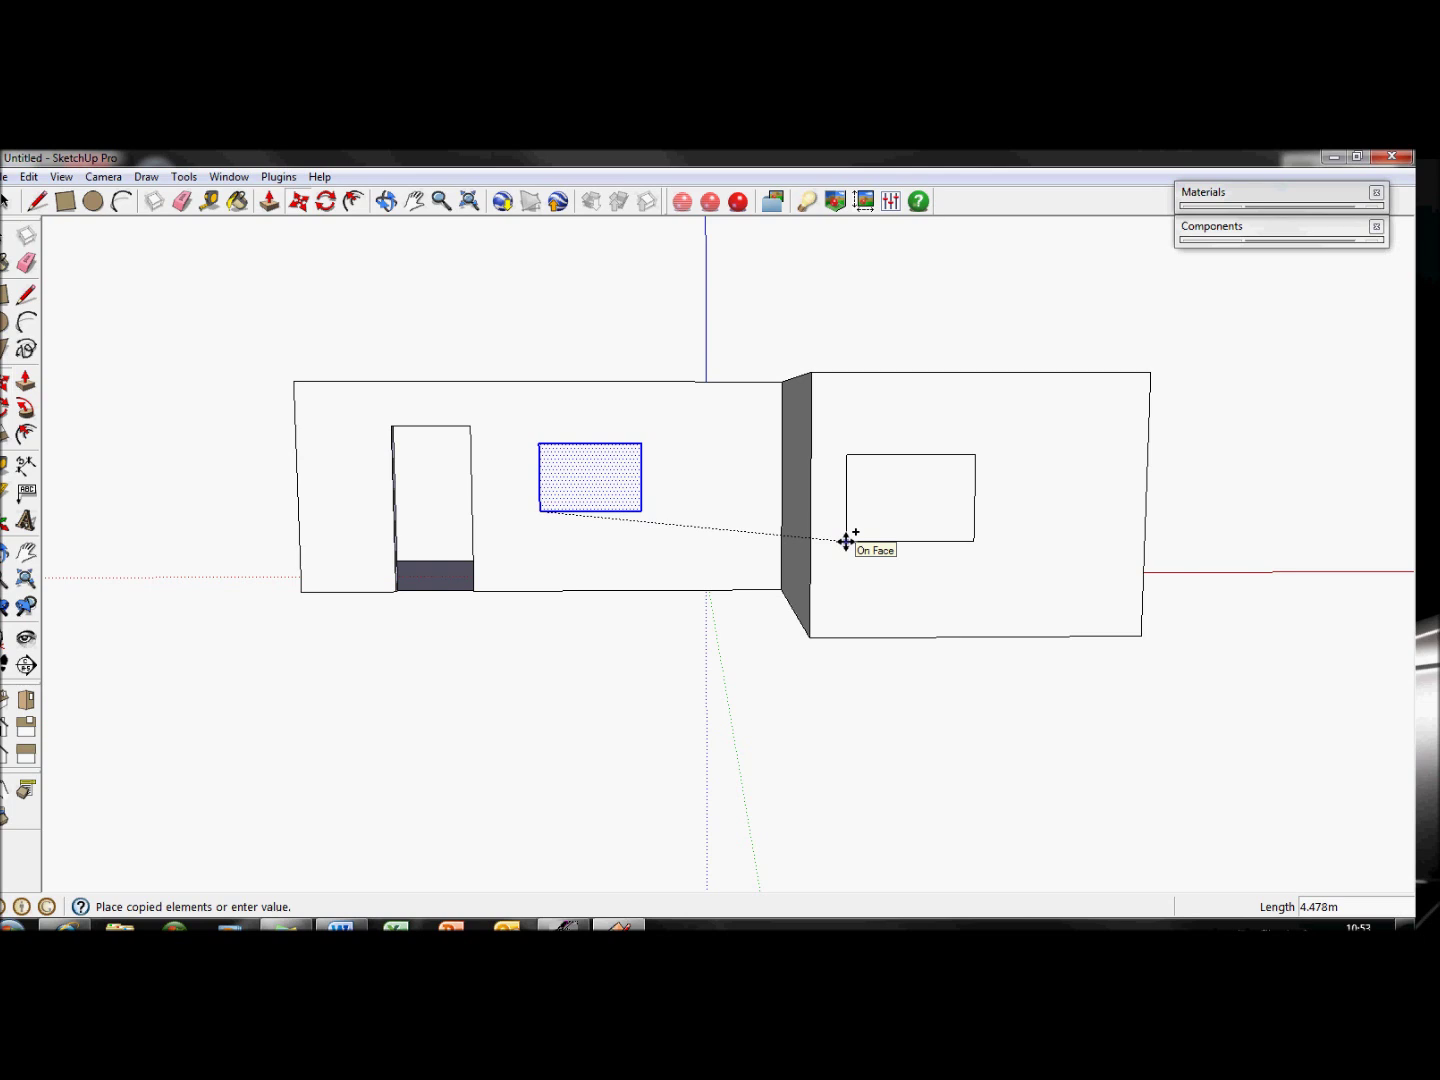
pyautogui.click(845, 541)
pyautogui.click(844, 541)
pyautogui.press('ctrl')
pyautogui.click(992, 542)
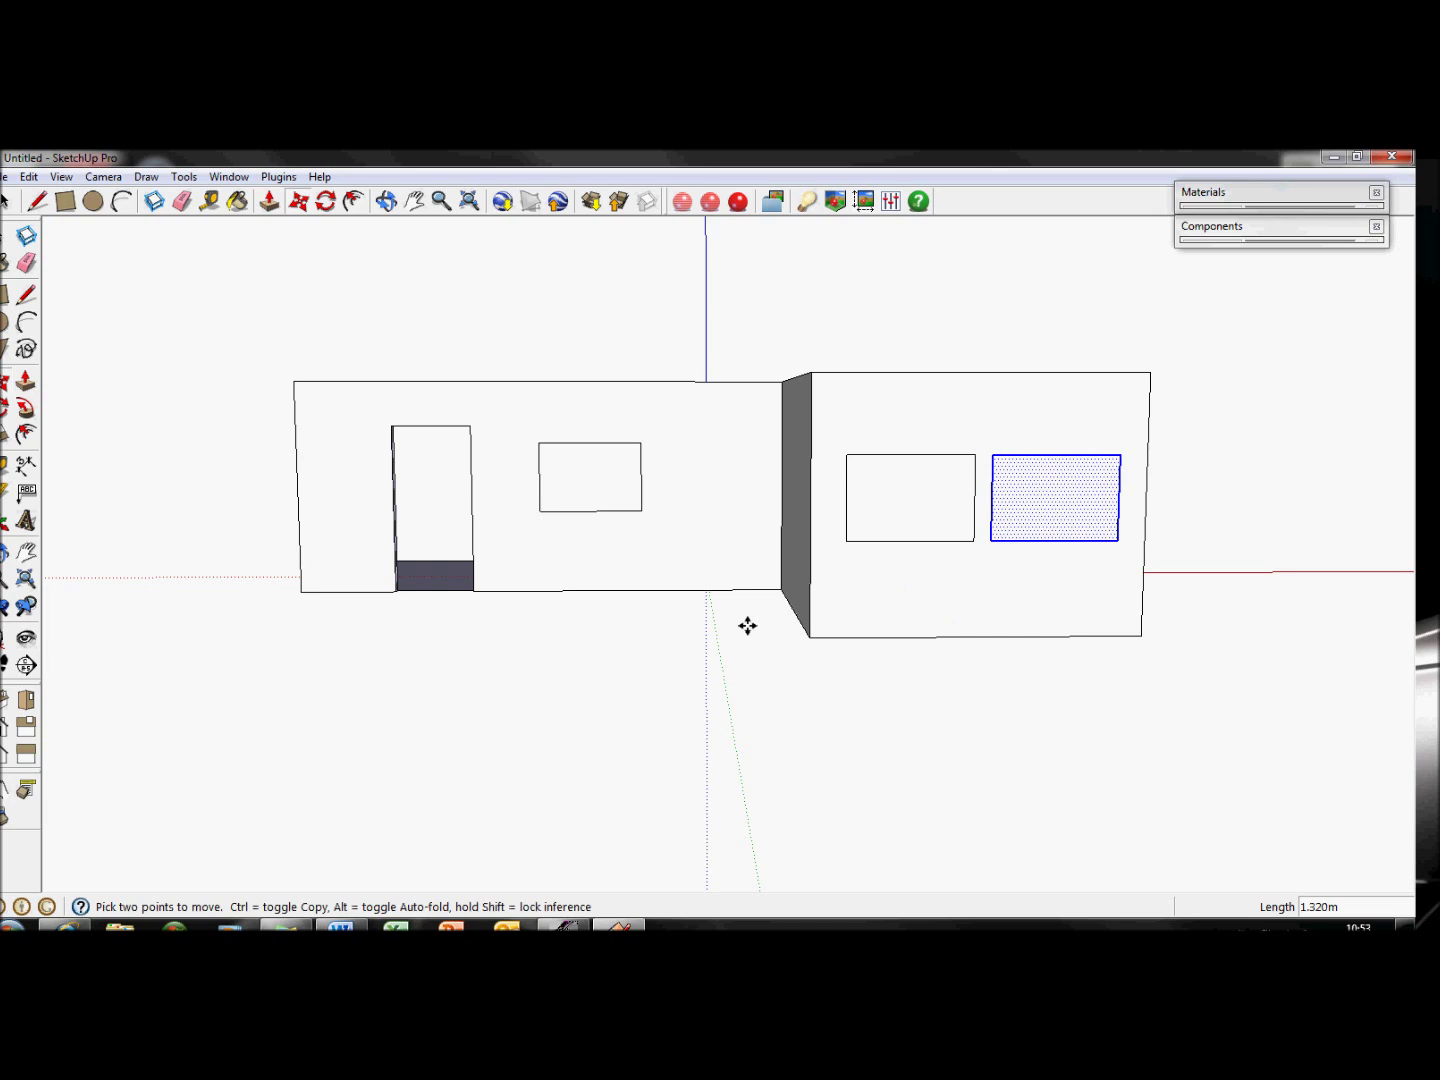
# Push both wing window copies through the wall to the same depth
pyautogui.press('p')
pyautogui.click(634, 499)
pyautogui.click(640, 509)
pyautogui.click(896, 530)
pyautogui.click(897, 530)
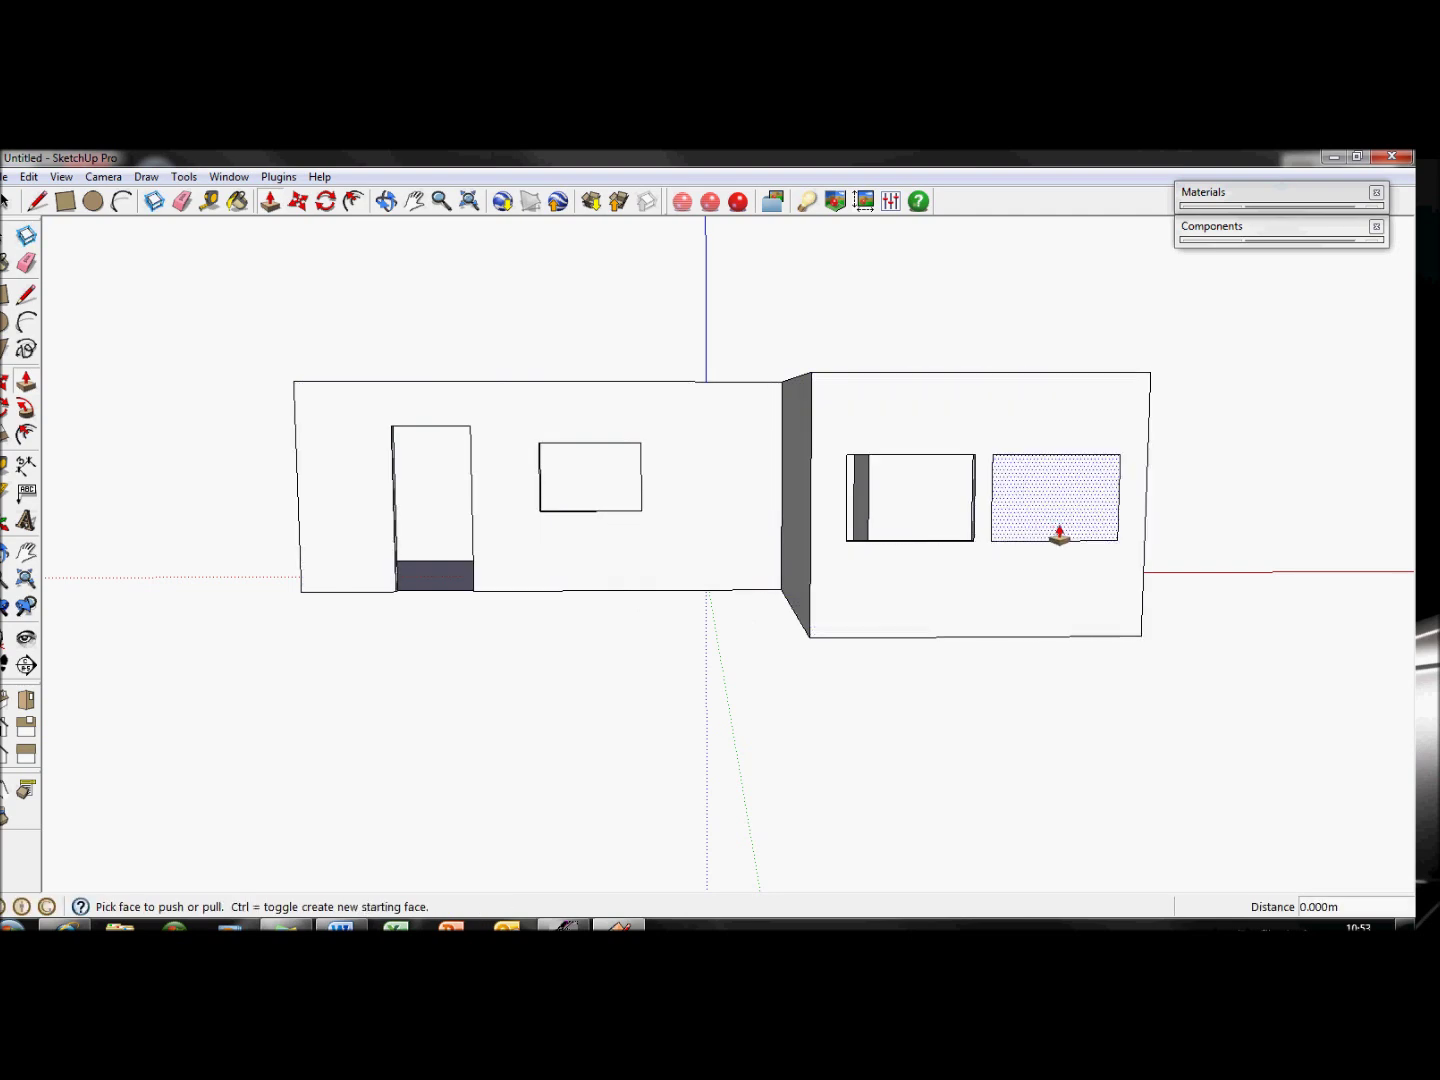
pyautogui.doubleClick(1058, 534)
pyautogui.press('space')
pyautogui.click(980, 563)
pyautogui.moveTo(980, 562); pyautogui.dragTo(506, 546, button='middle')
# Cut a wide window opening into the long outer wall
pyautogui.press('r')
pyautogui.click(572, 635)
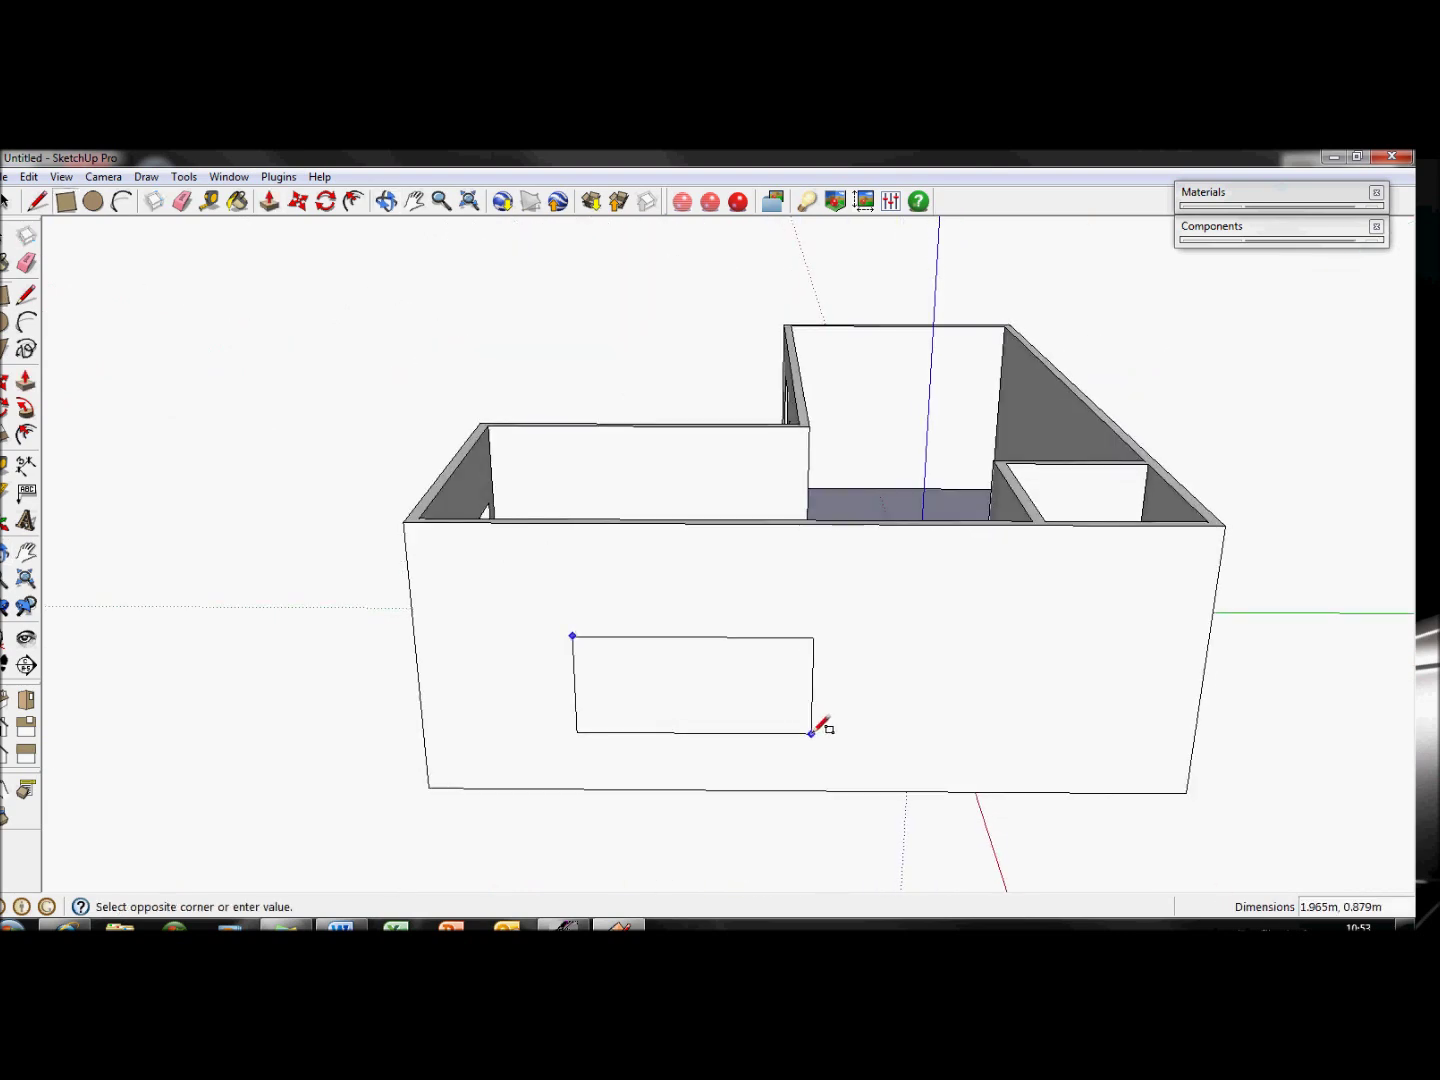
pyautogui.click(787, 714)
pyautogui.press('p')
pyautogui.moveTo(744, 700); pyautogui.dragTo(890, 738)
# Cut a door opening from the base of the long wall
pyautogui.press('r')
pyautogui.click(899, 789)
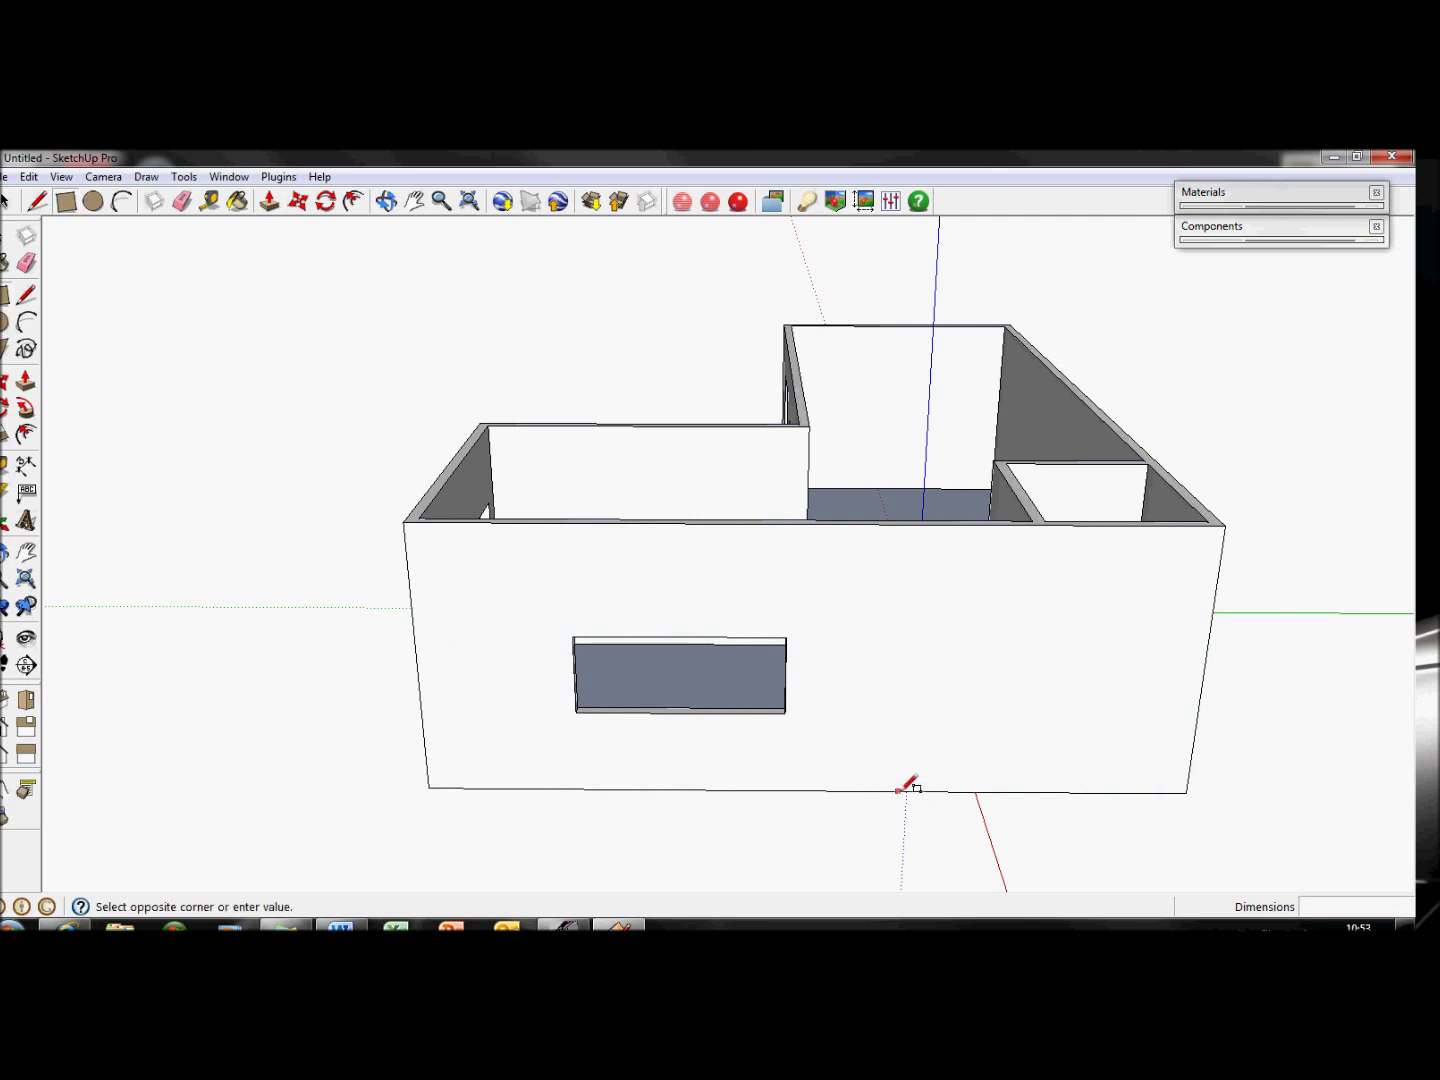
pyautogui.click(995, 619)
pyautogui.press('p')
pyautogui.doubleClick(957, 662)
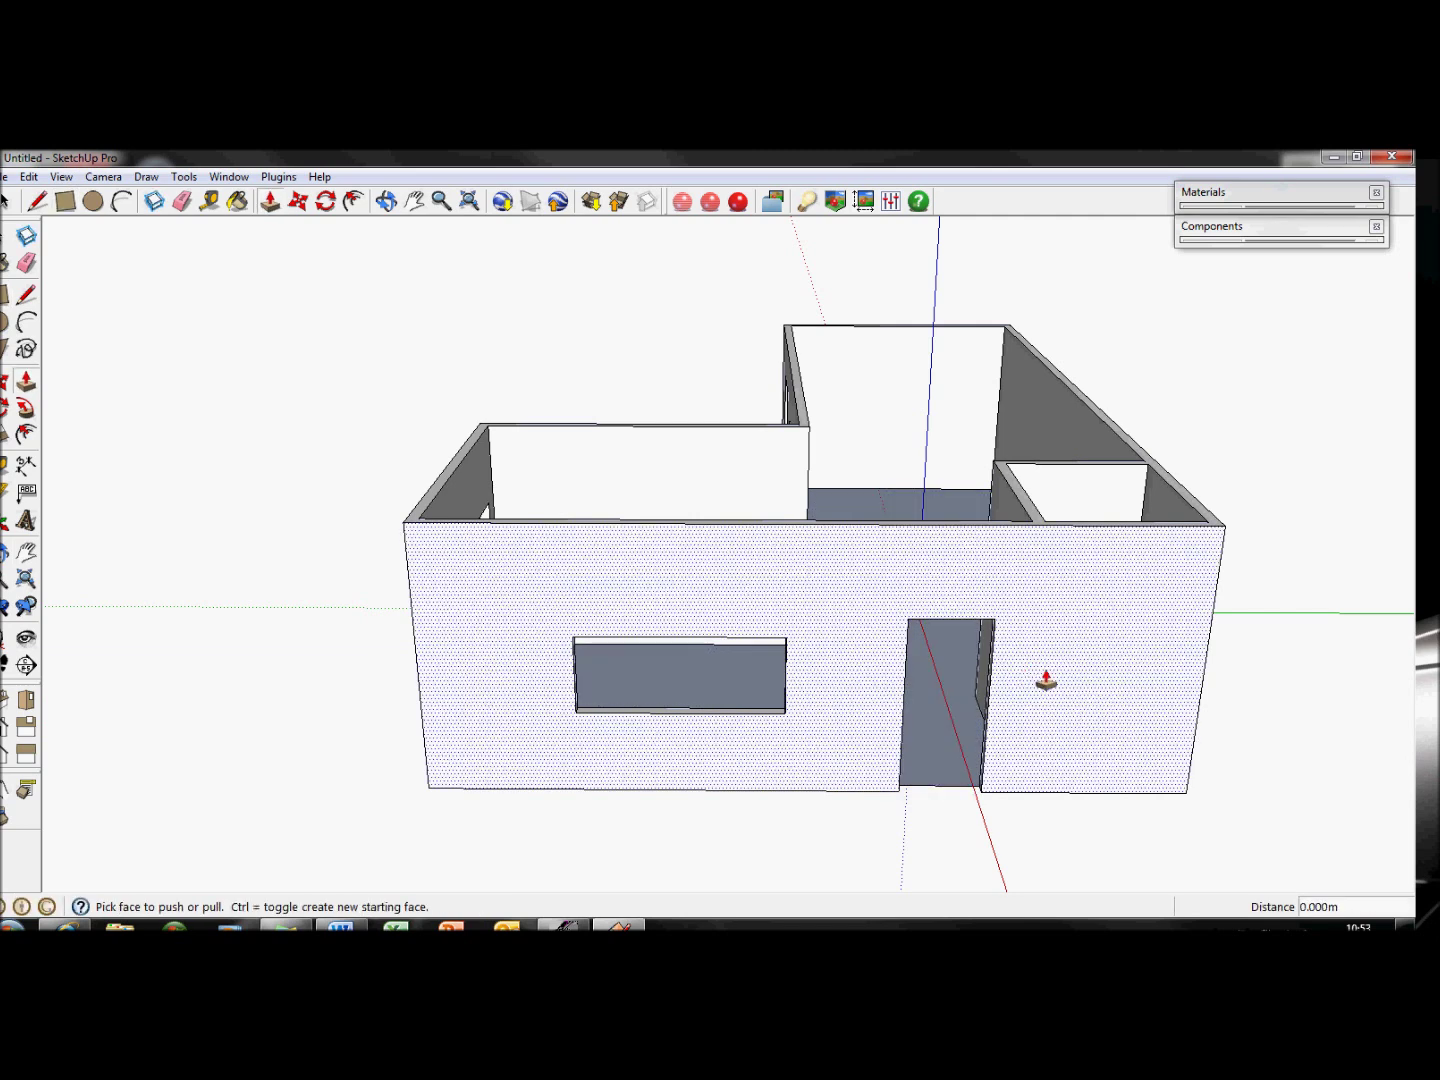
# Cut a small high window near the end of the long wall
pyautogui.press('r')
pyautogui.click(1102, 583)
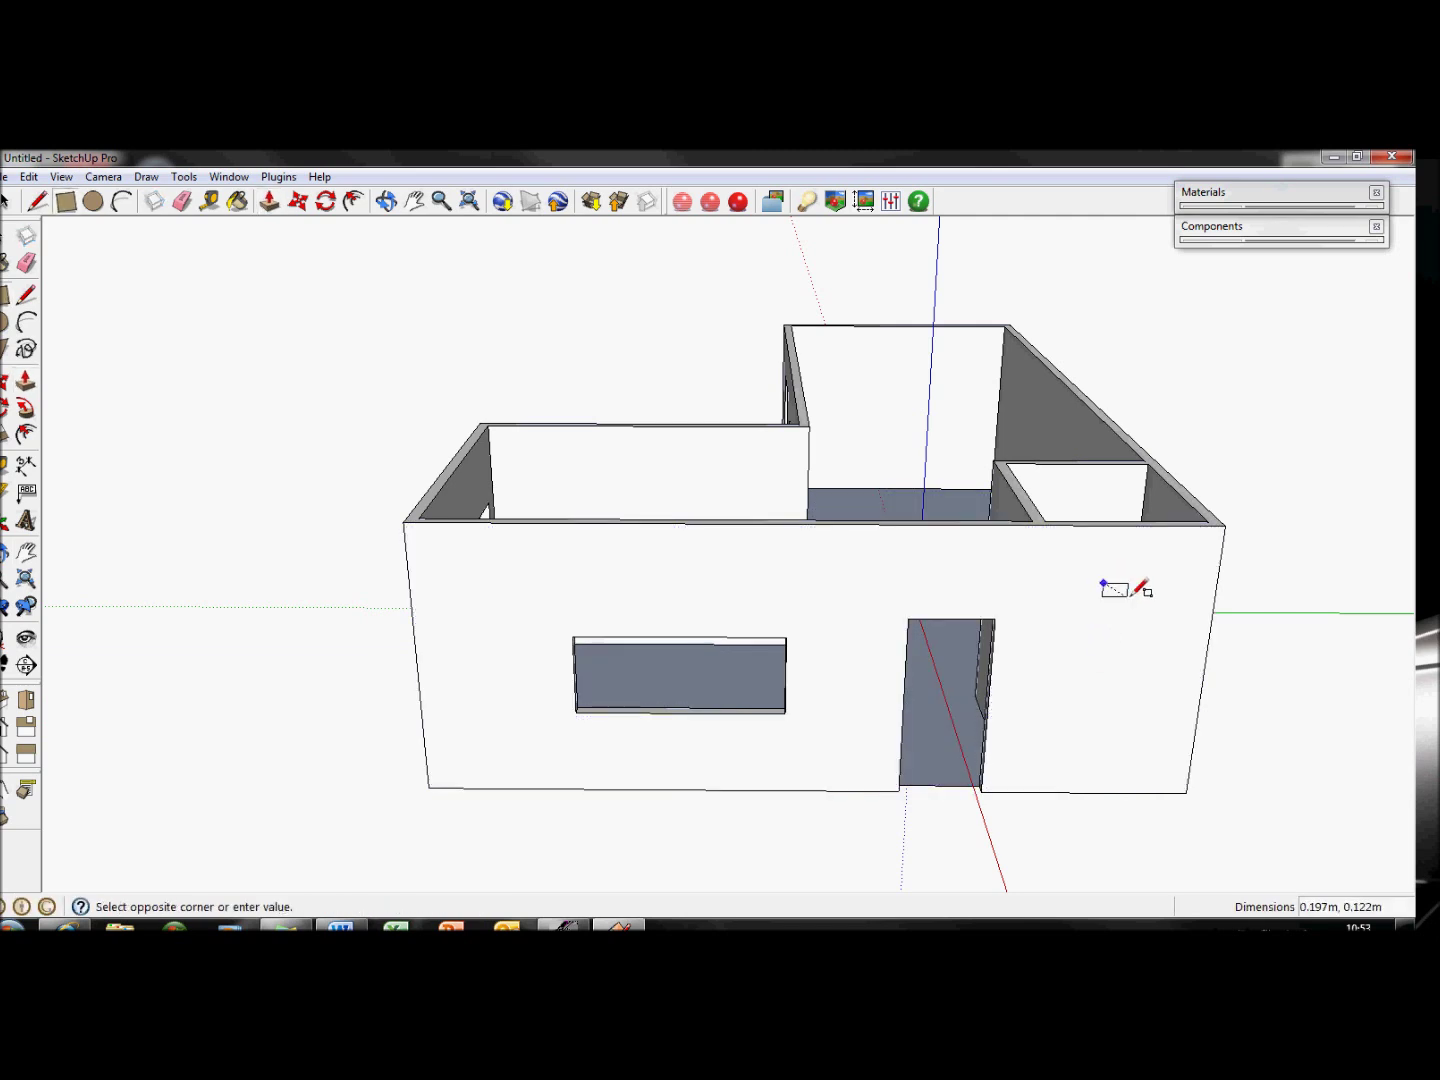
pyautogui.click(1192, 600)
pyautogui.press('p')
pyautogui.doubleClick(1159, 592)
pyautogui.moveTo(1128, 631); pyautogui.dragTo(471, 607, button='middle')
# Push a doorway through the corner room wall and erase the threshold edge across its floor
pyautogui.press('r')
pyautogui.click(415, 603)
pyautogui.click(459, 484)
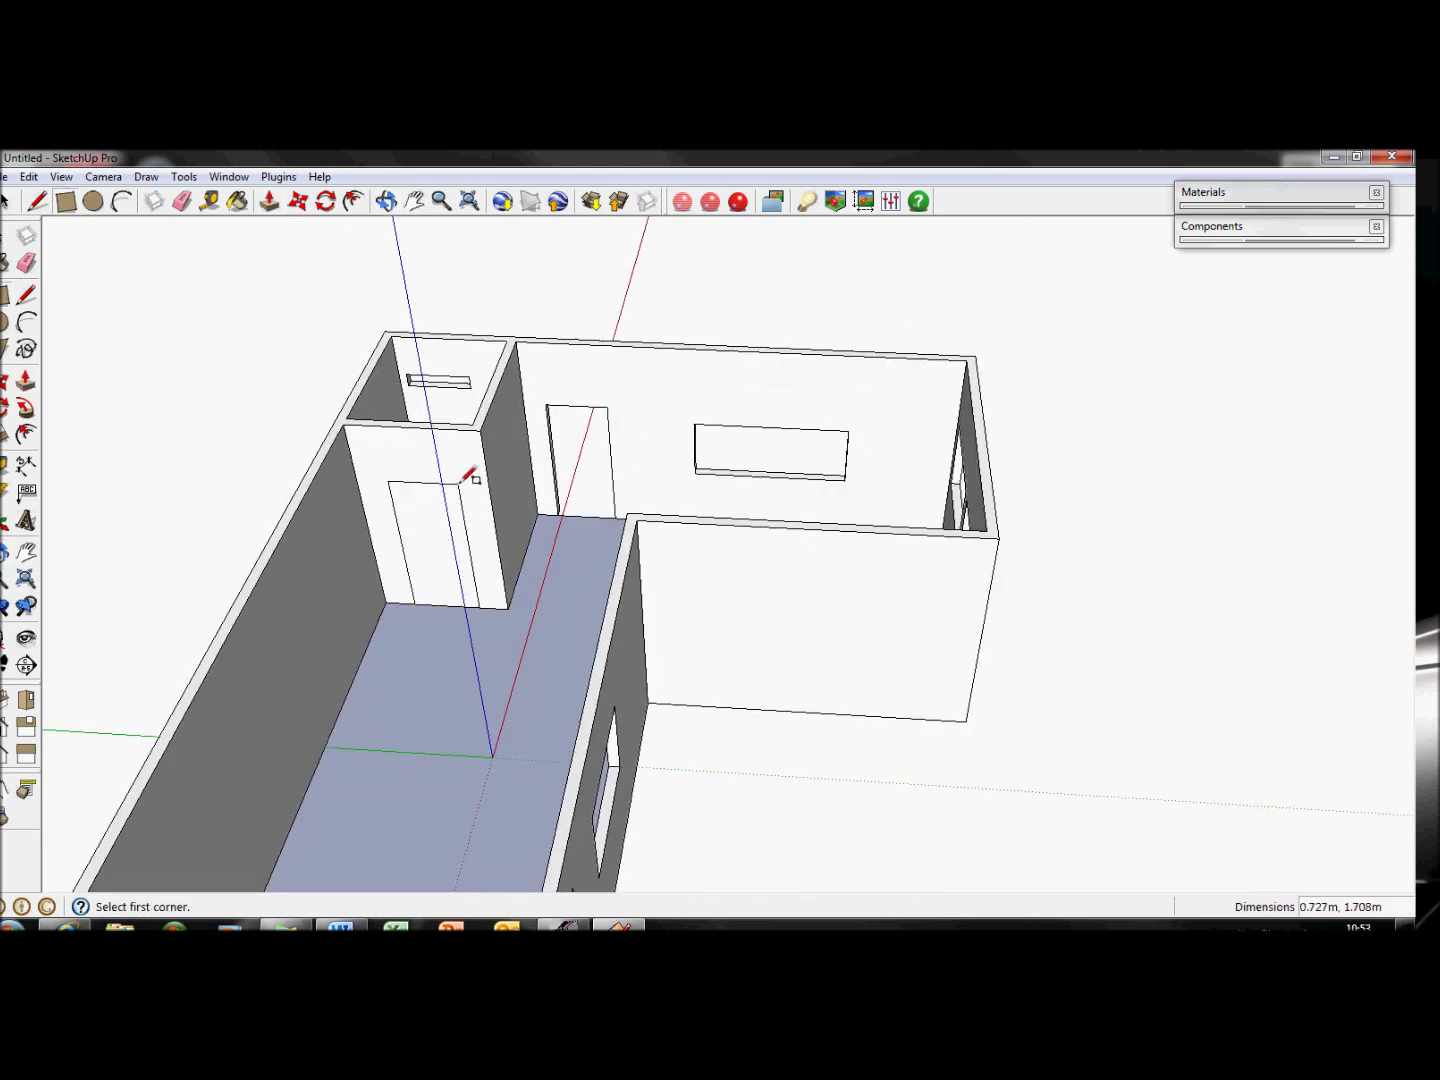
pyautogui.press('p')
pyautogui.moveTo(458, 500); pyautogui.dragTo(451, 506)
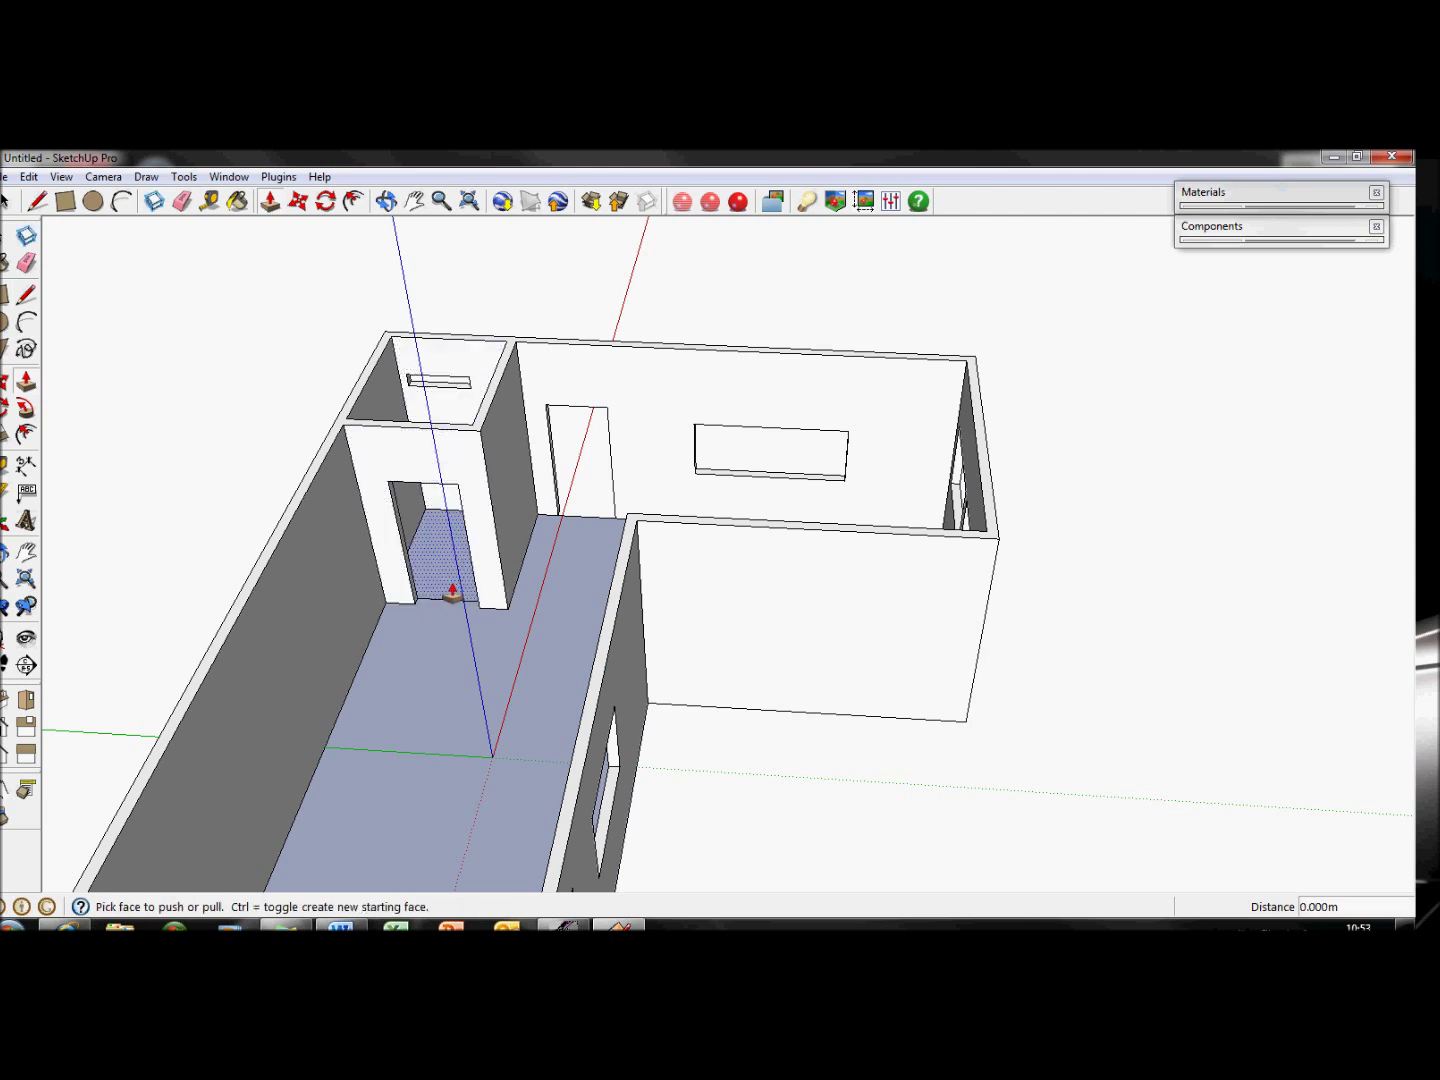
pyautogui.press('space')
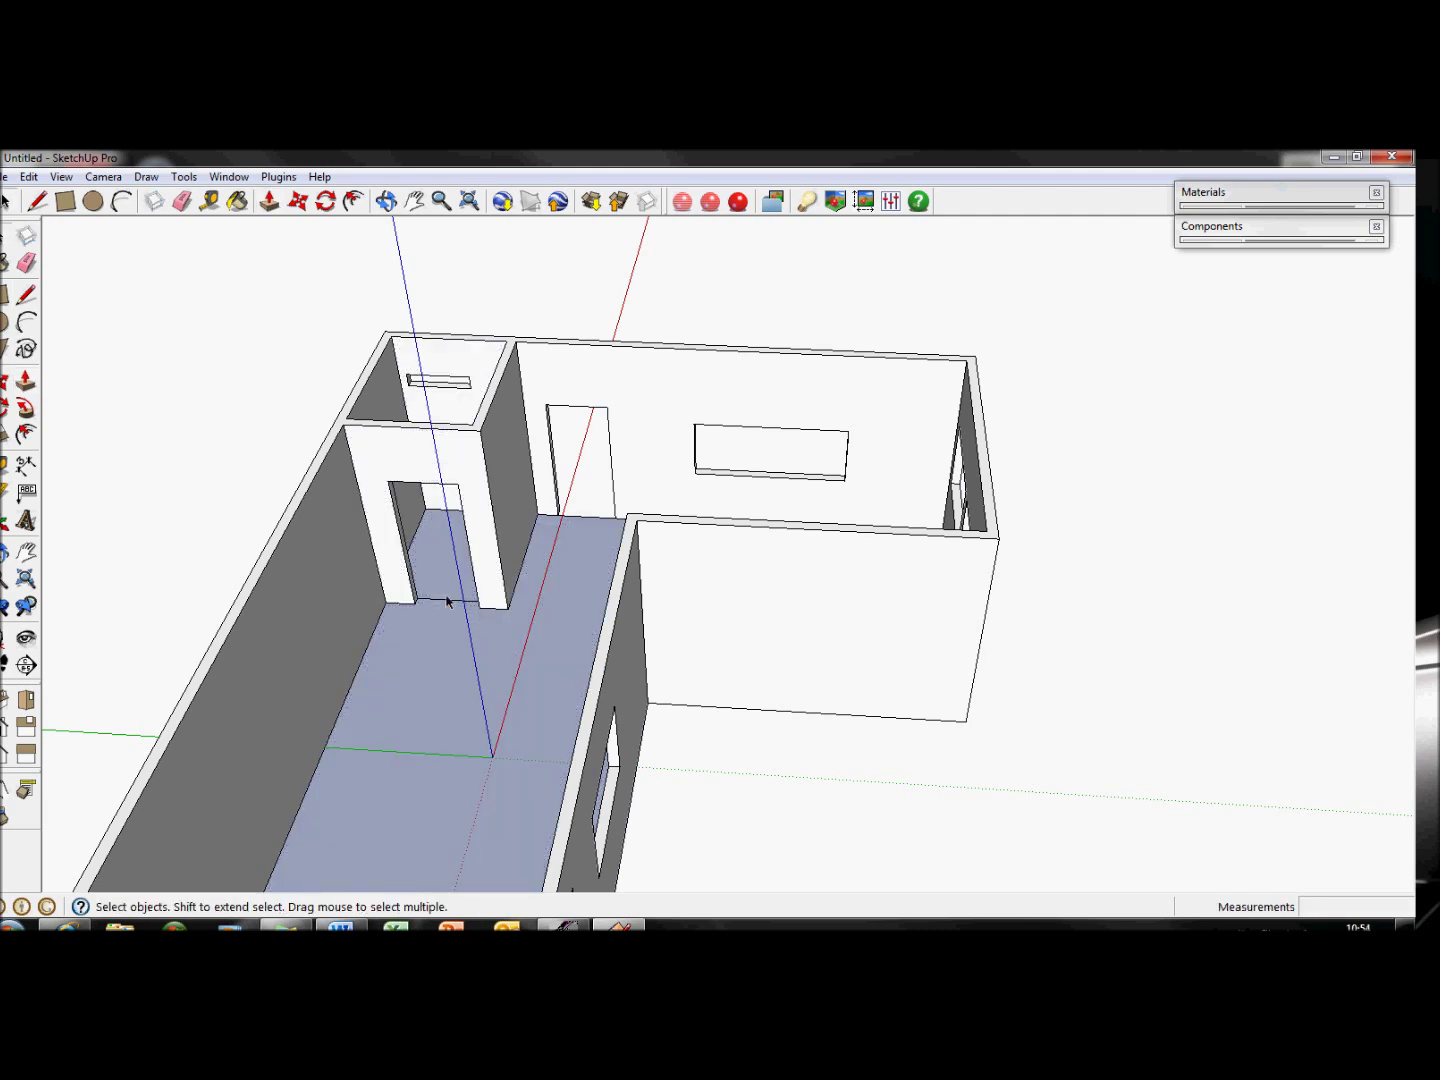
pyautogui.press('e')
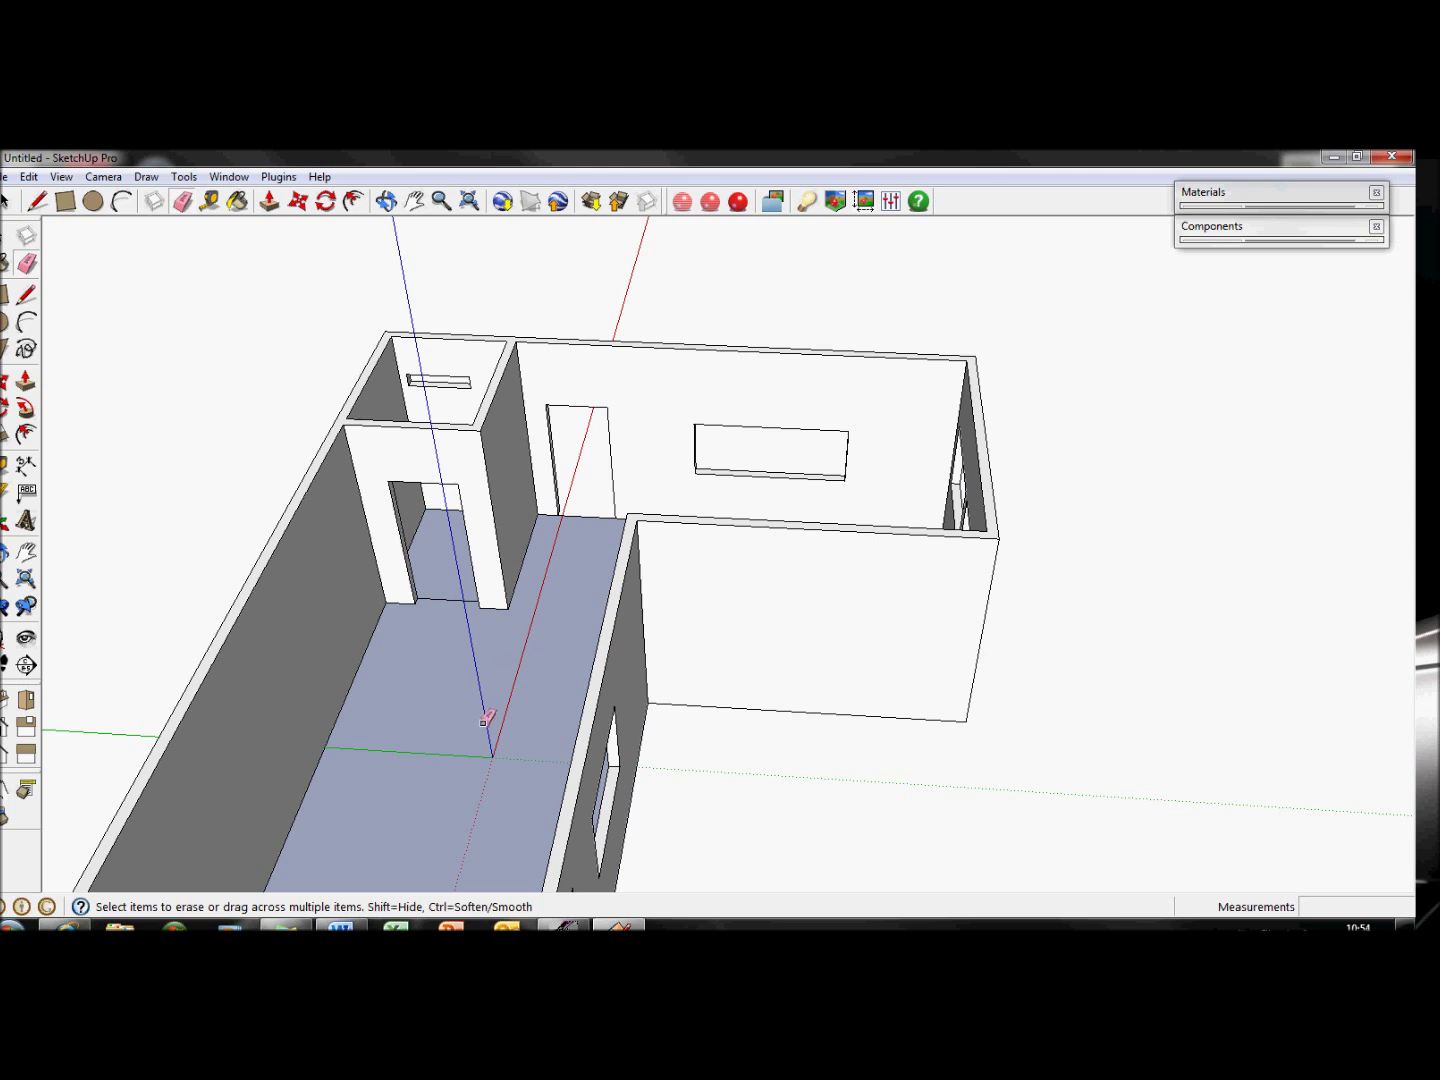
pyautogui.click(460, 599)
# Orbit around the rooms and zoom out to see the entire L-shaped house
pyautogui.moveTo(563, 624)
pyautogui.mouseDown(button='middle')
pyautogui.moveTo(229, 675)
pyautogui.moveTo(502, 578)
pyautogui.moveTo(274, 344)
pyautogui.moveTo(505, 499)
pyautogui.moveTo(811, 559)
pyautogui.moveTo(1051, 428)
pyautogui.moveTo(1040, 415)
pyautogui.moveTo(851, 563)
pyautogui.moveTo(478, 598)
pyautogui.moveTo(463, 556)
pyautogui.moveTo(551, 546)
pyautogui.moveTo(732, 572)
pyautogui.mouseUp(button='middle')
pyautogui.scroll(-3, 732, 573)
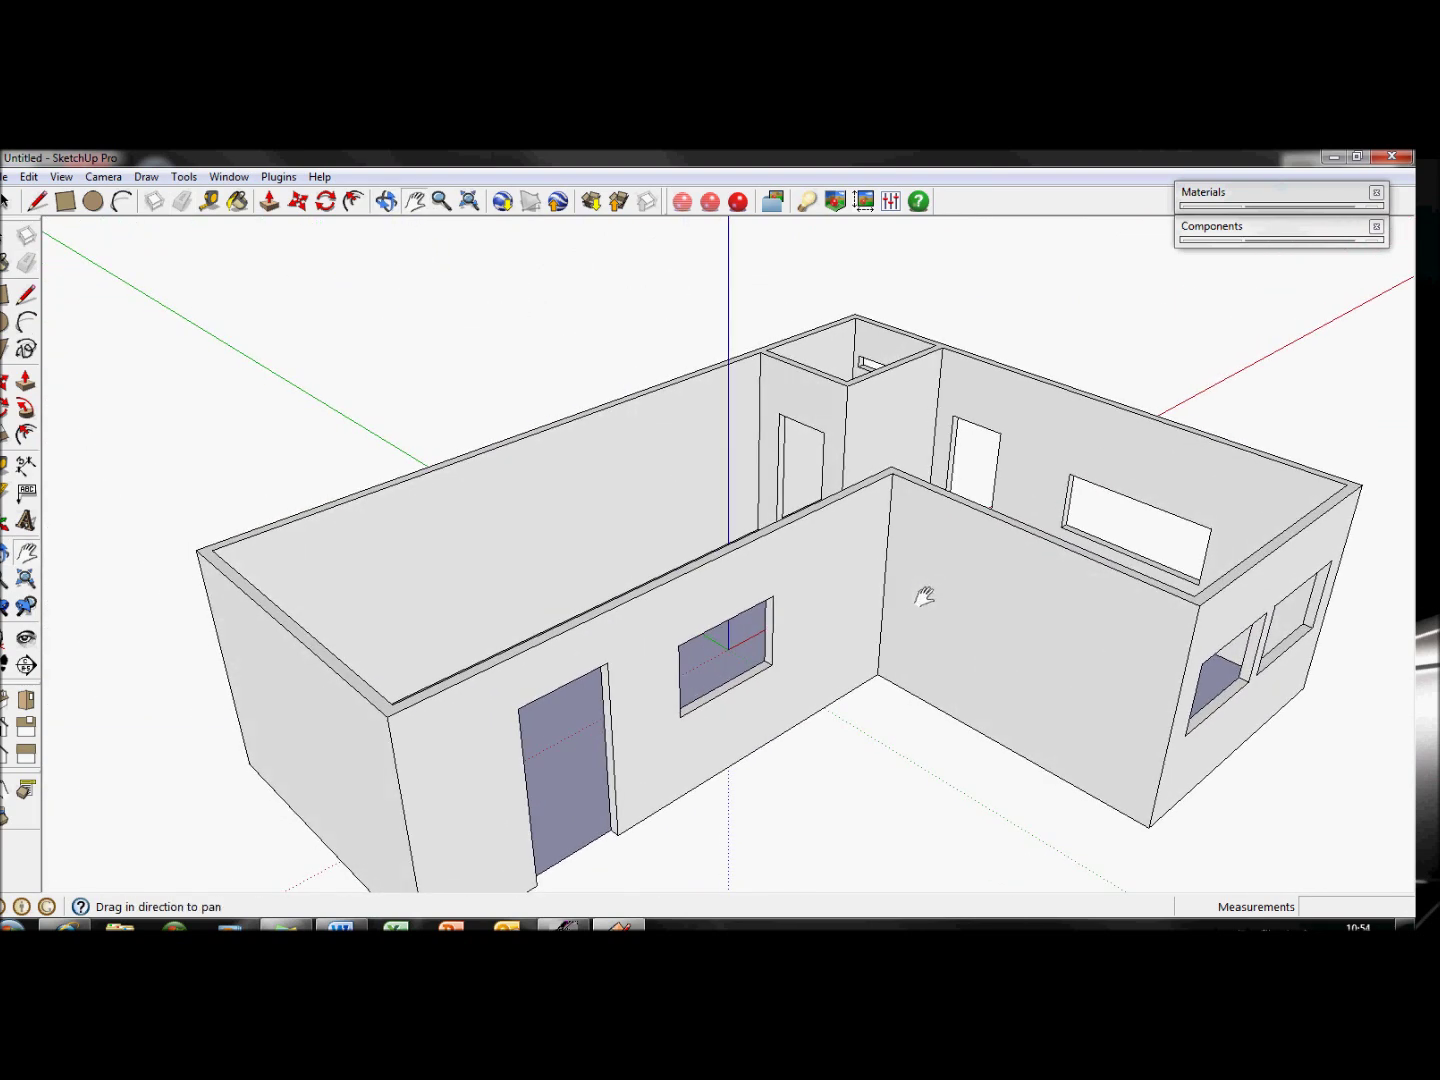